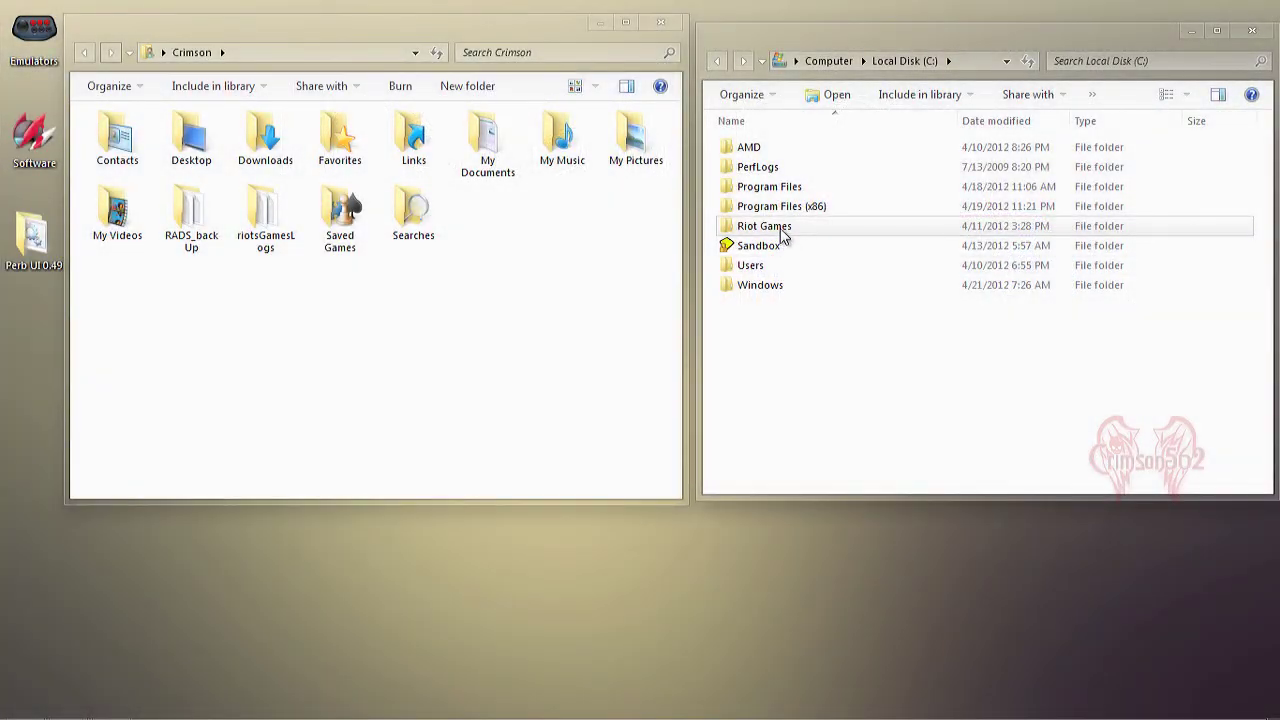
Copy the RADS folder from Riot Games\League of Legends on the C: drive for a backup
click(190, 243)
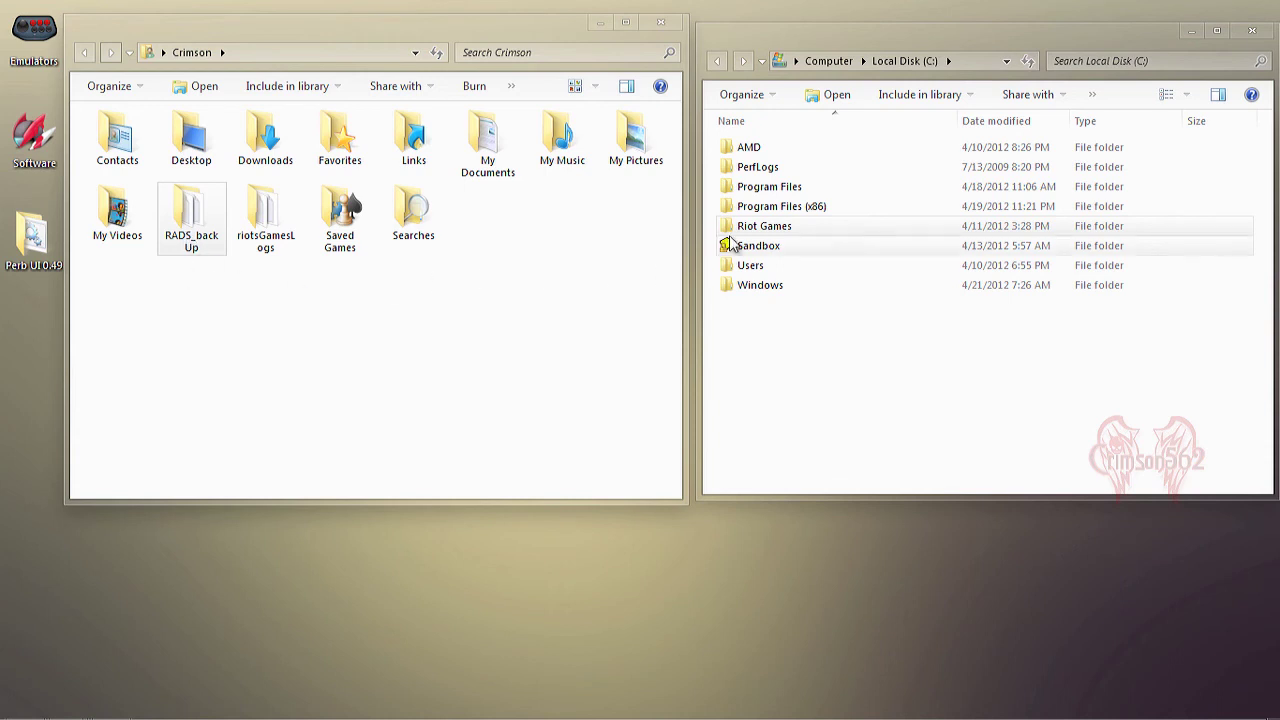
double_click(752, 230)
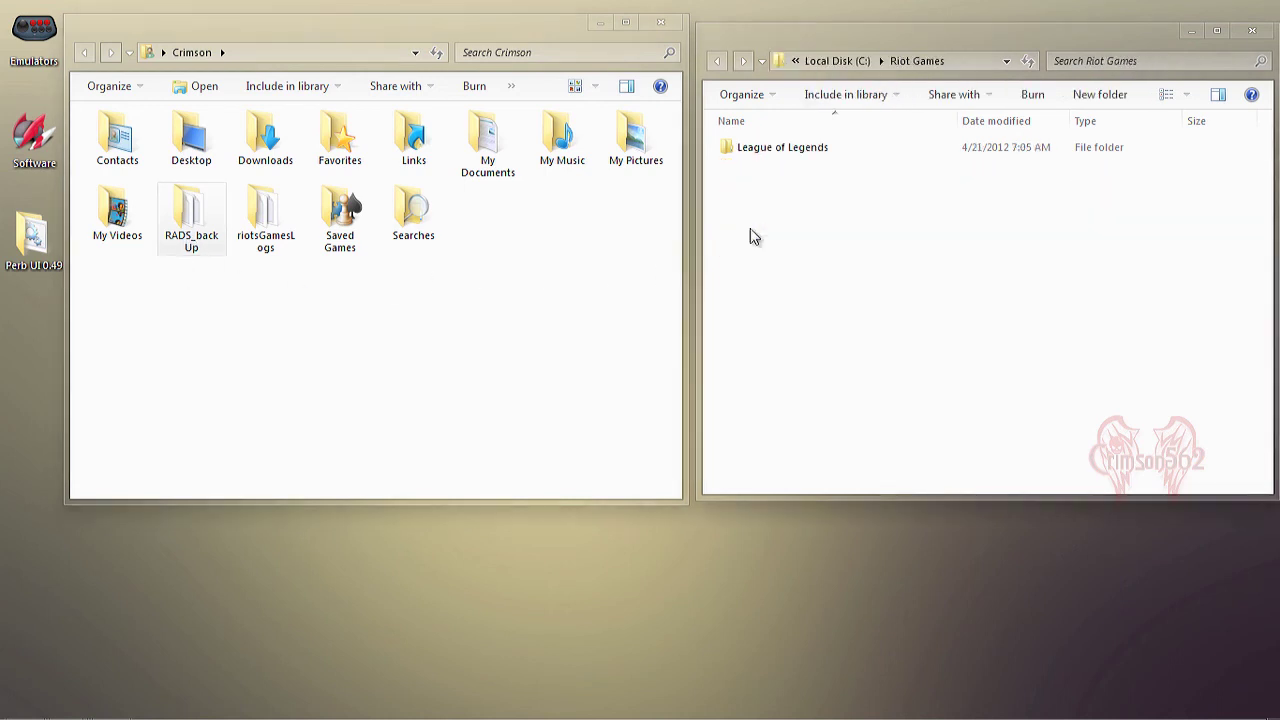
double_click(759, 149)
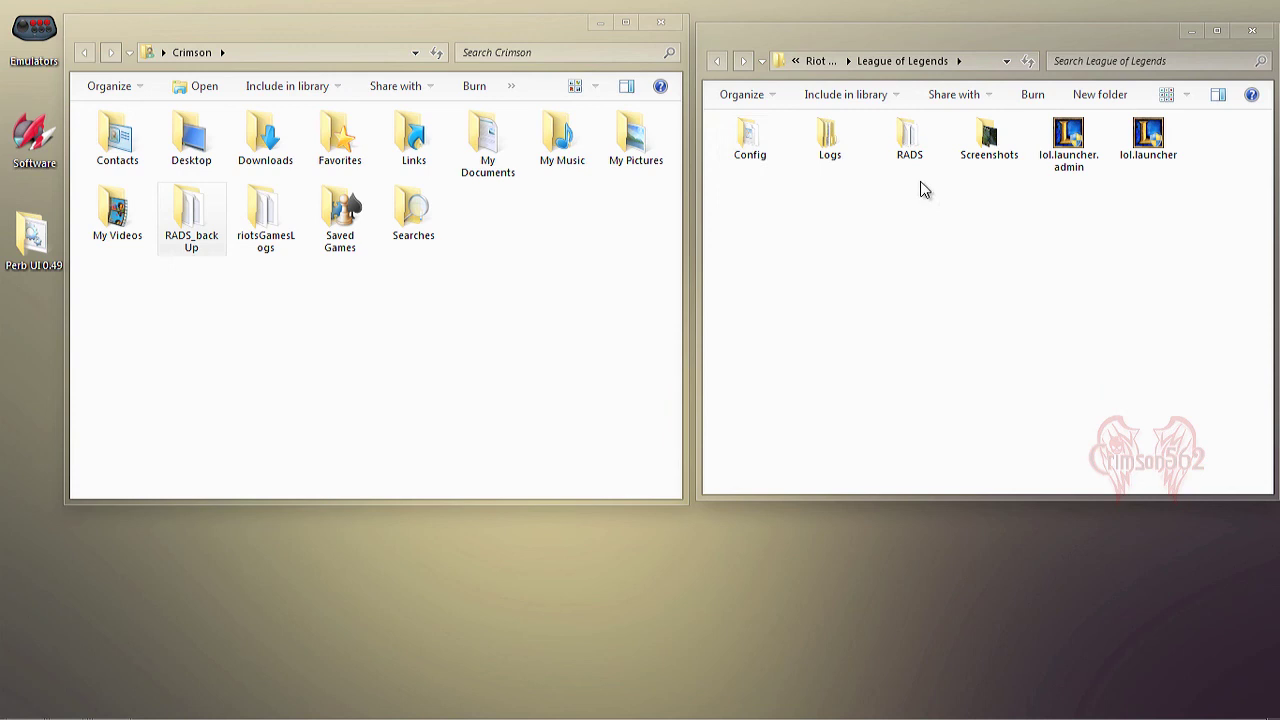
right_click(912, 156)
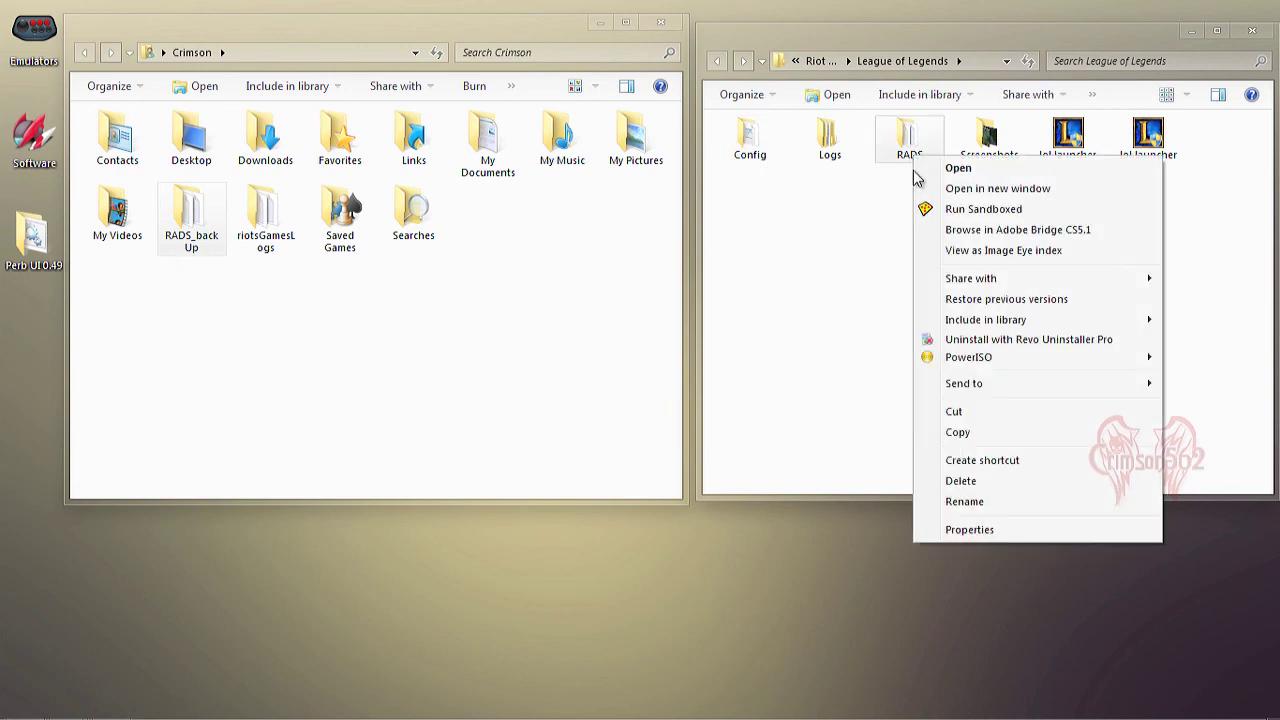
click(957, 437)
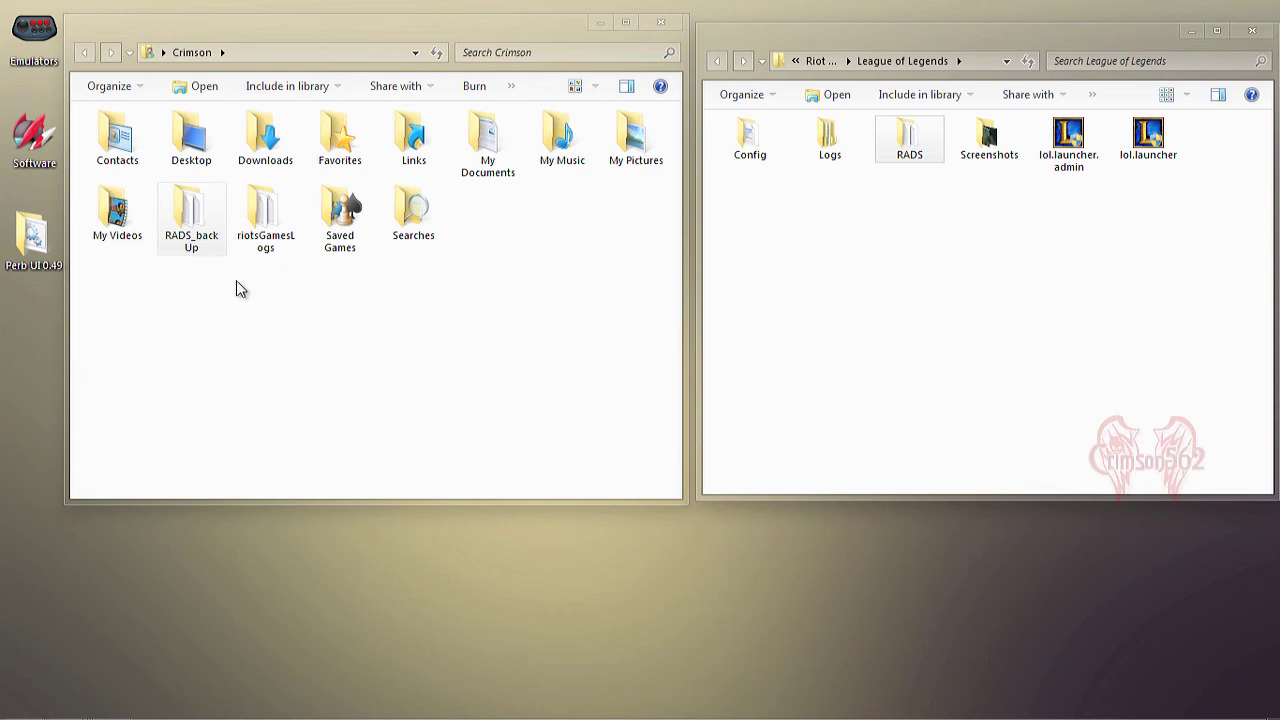
click(819, 211)
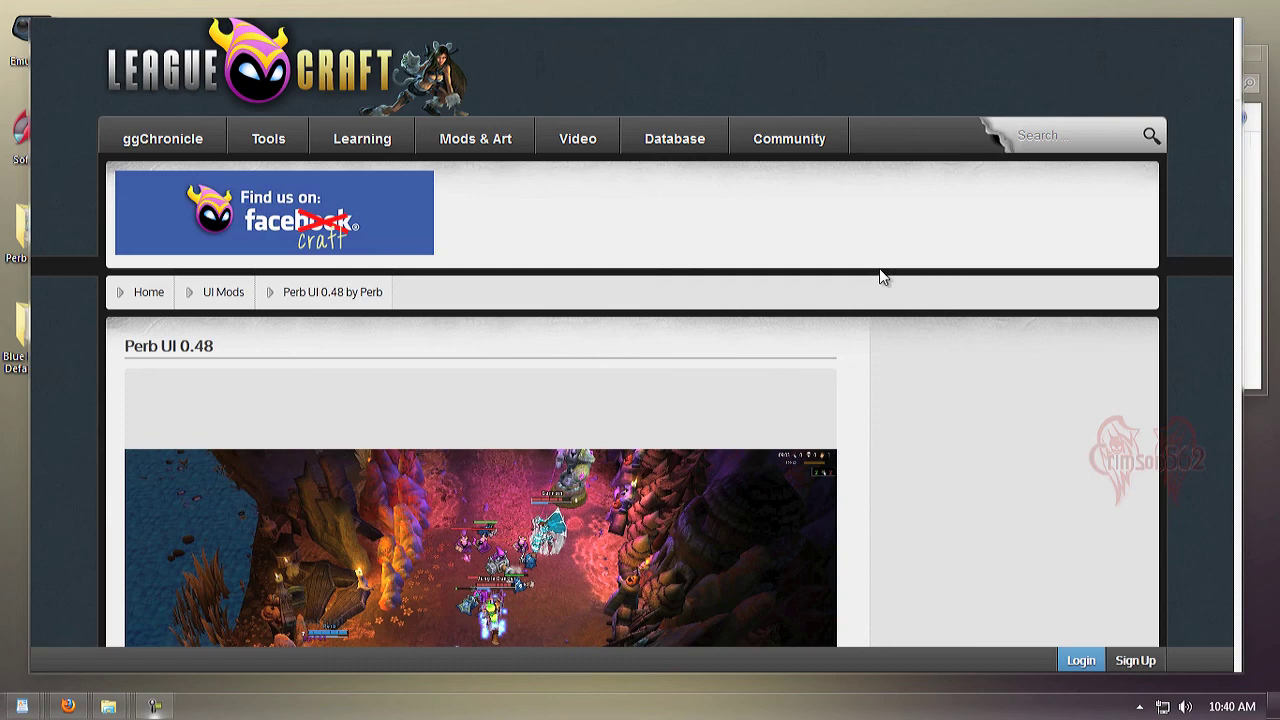
Review the Perb UI 0.48 mod page for its download option, install notes and supported resolutions
scroll(431, 345, down, 6)
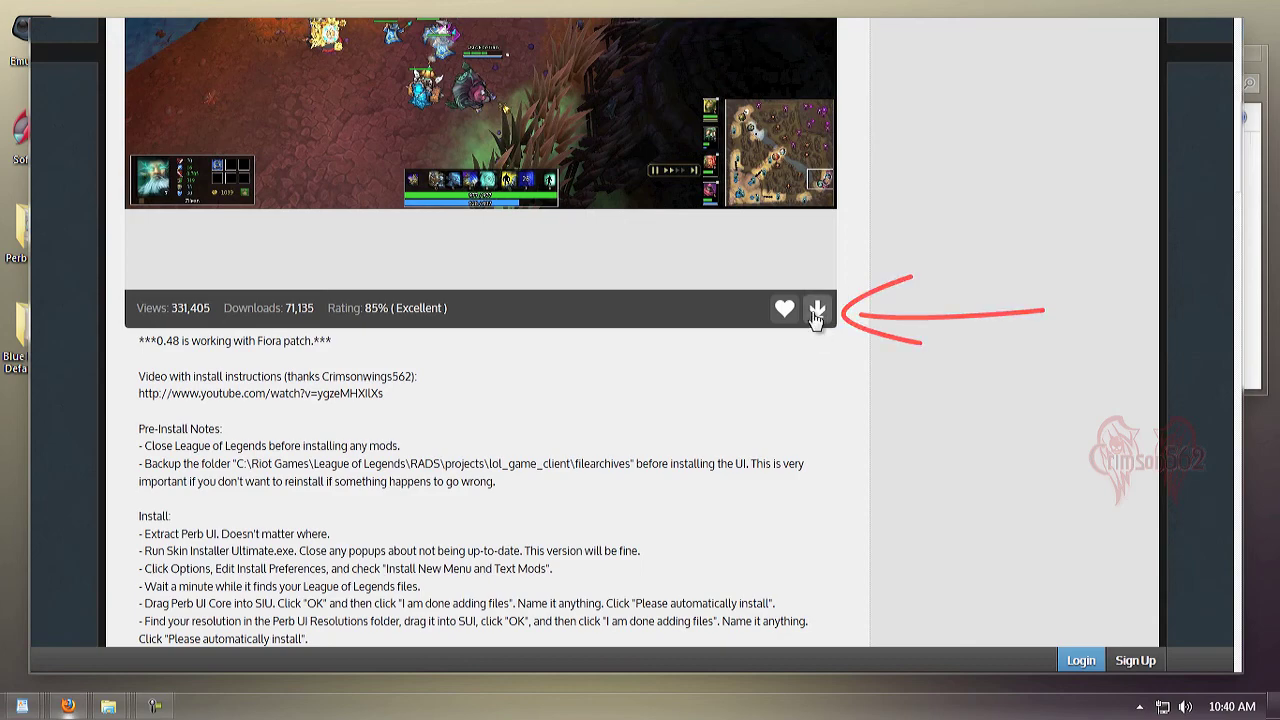
scroll(810, 320, down, 7)
scroll(800, 325, down, 15)
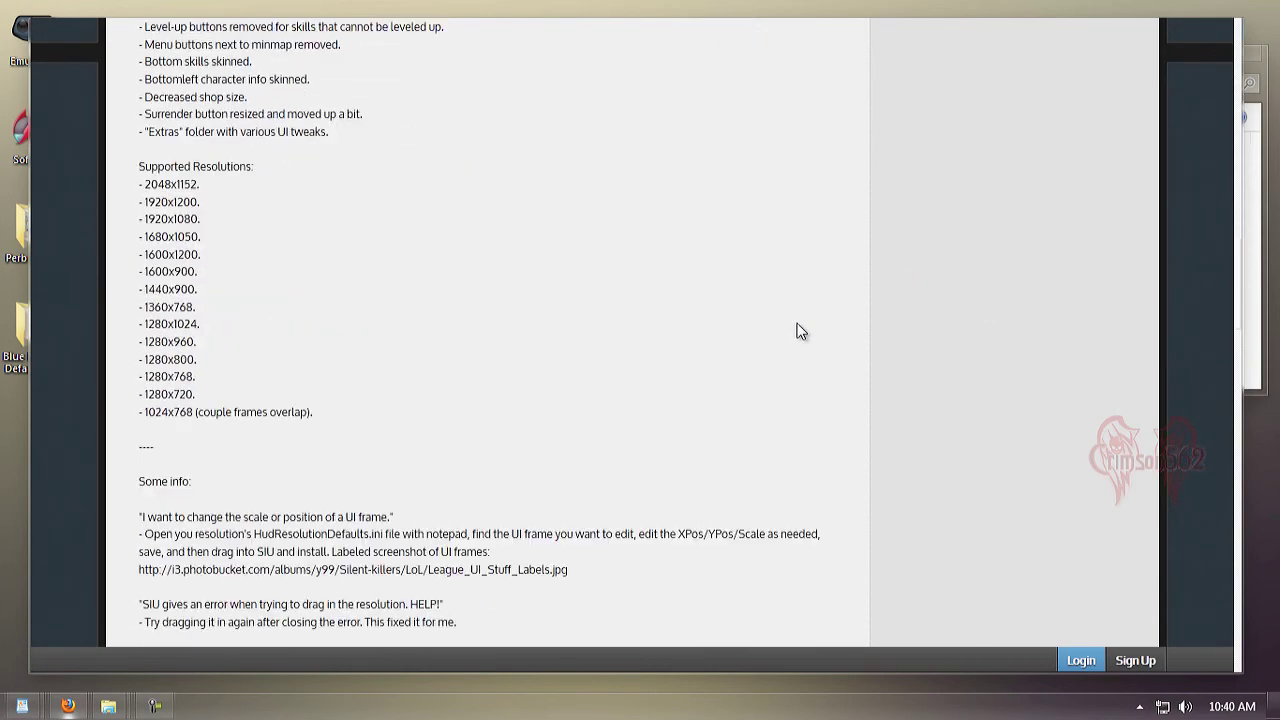
scroll(797, 333, down, 1)
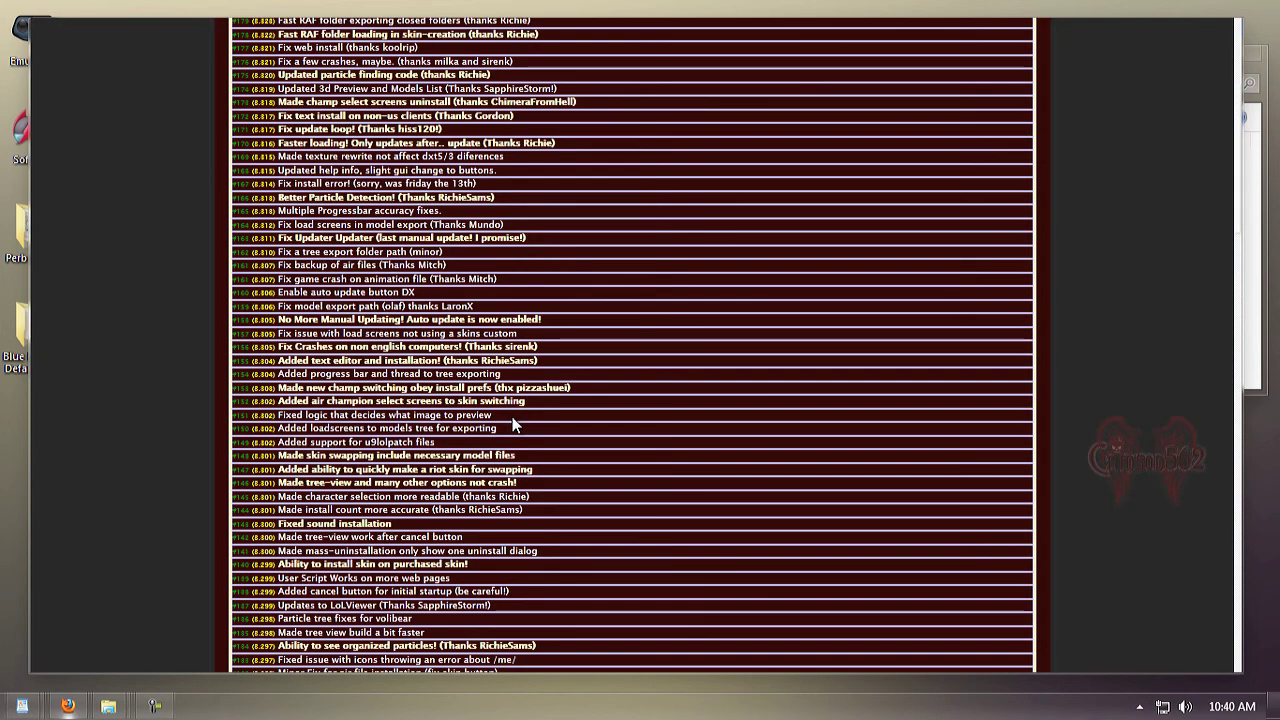
Use the Skin Installer Ultimate version 3.328 download link and open the SIU 3.328-Lite(1).zip archive from the finished downloads
scroll(144, 377, up, 5)
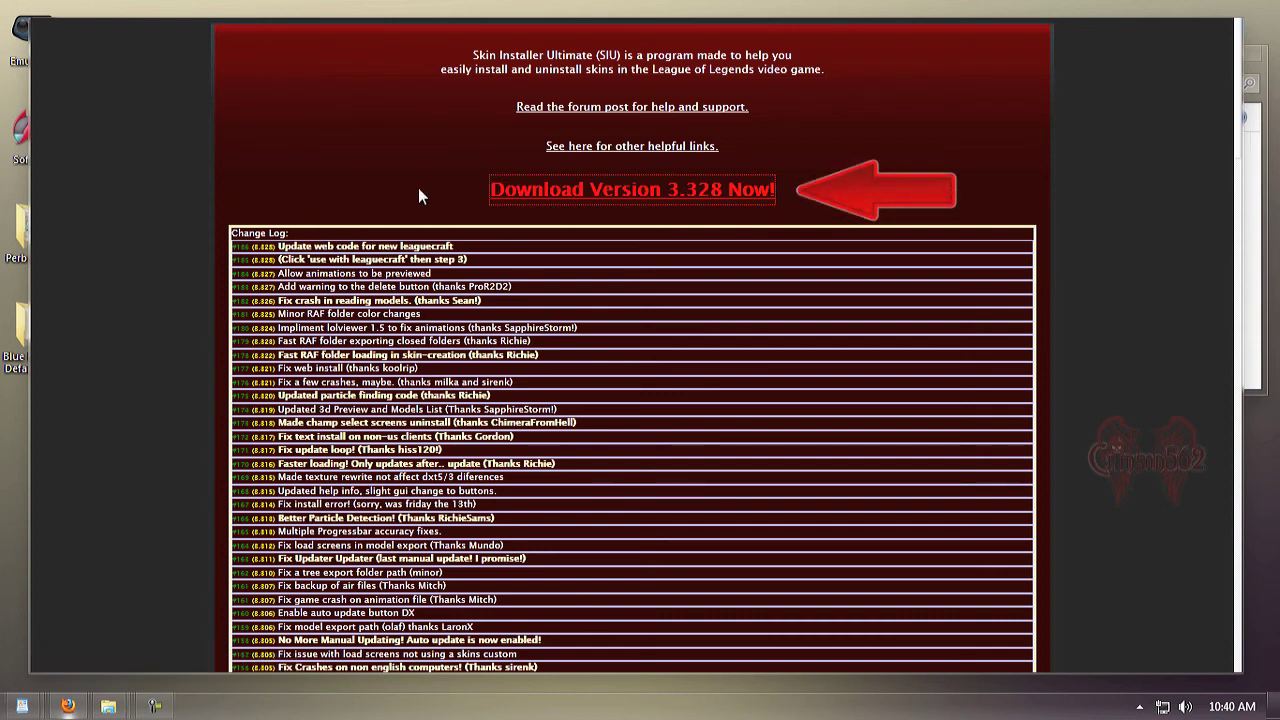
click(540, 207)
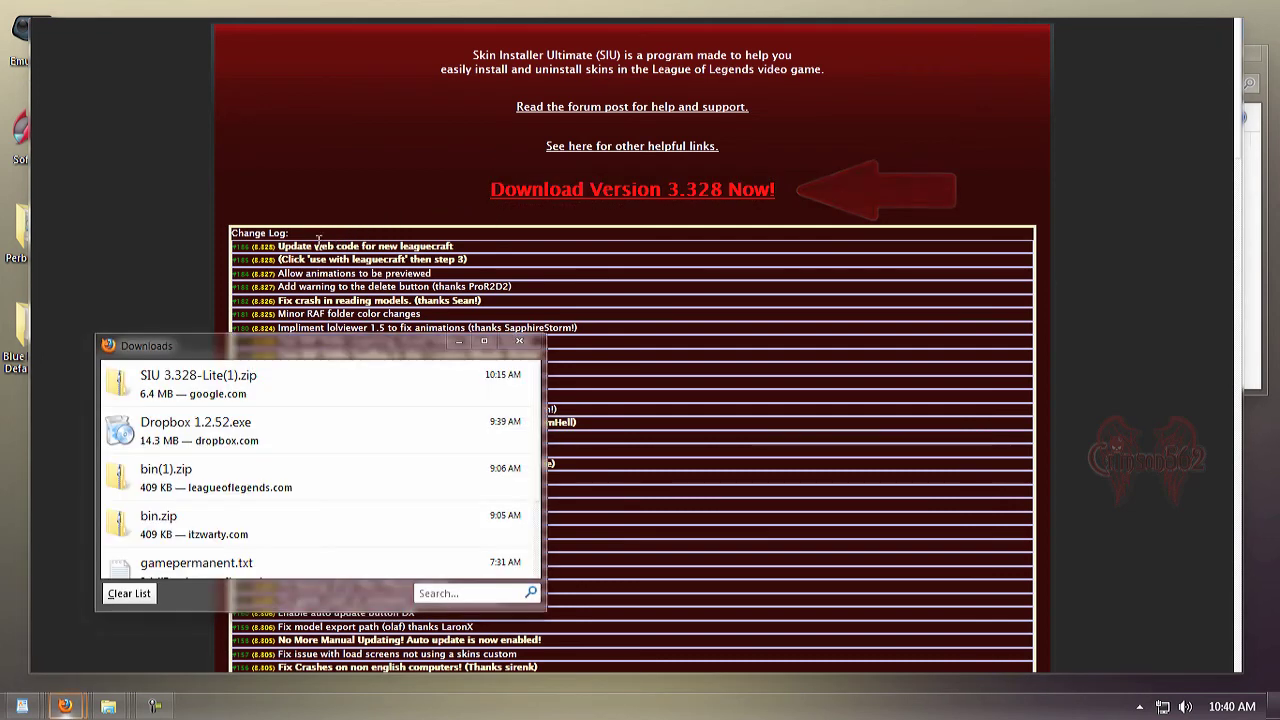
right_click(190, 393)
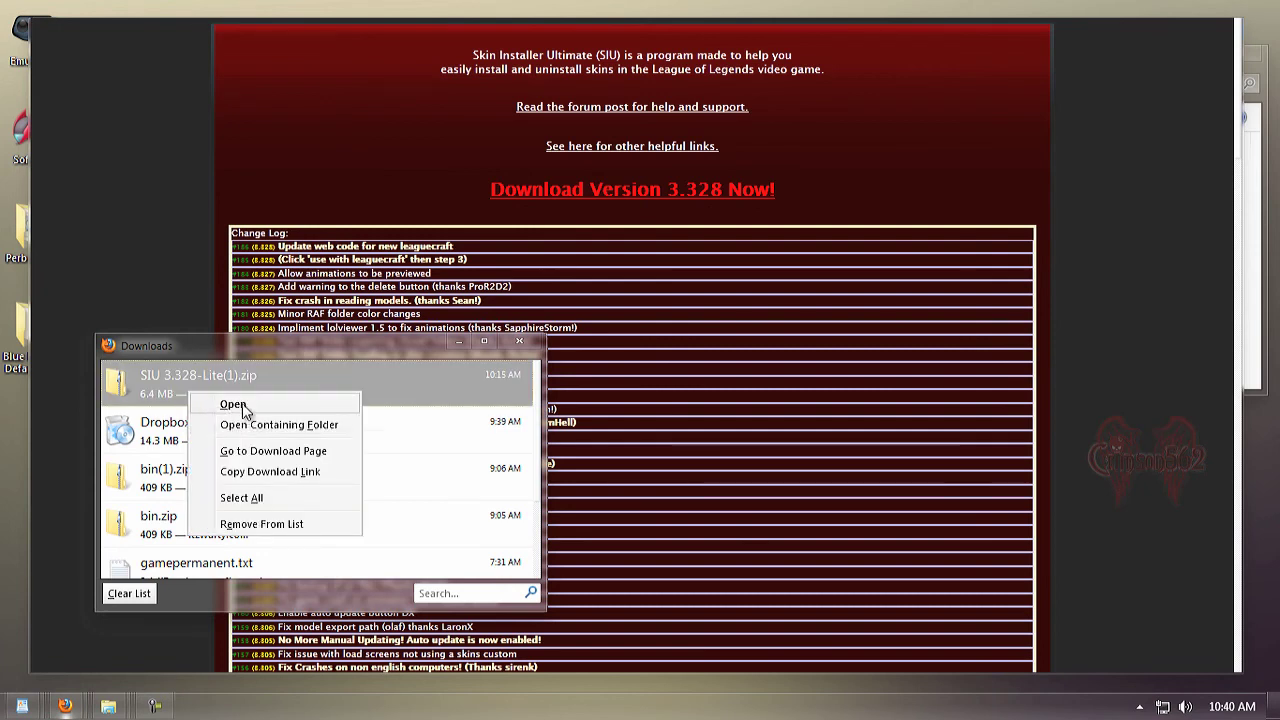
click(243, 405)
click(345, 345)
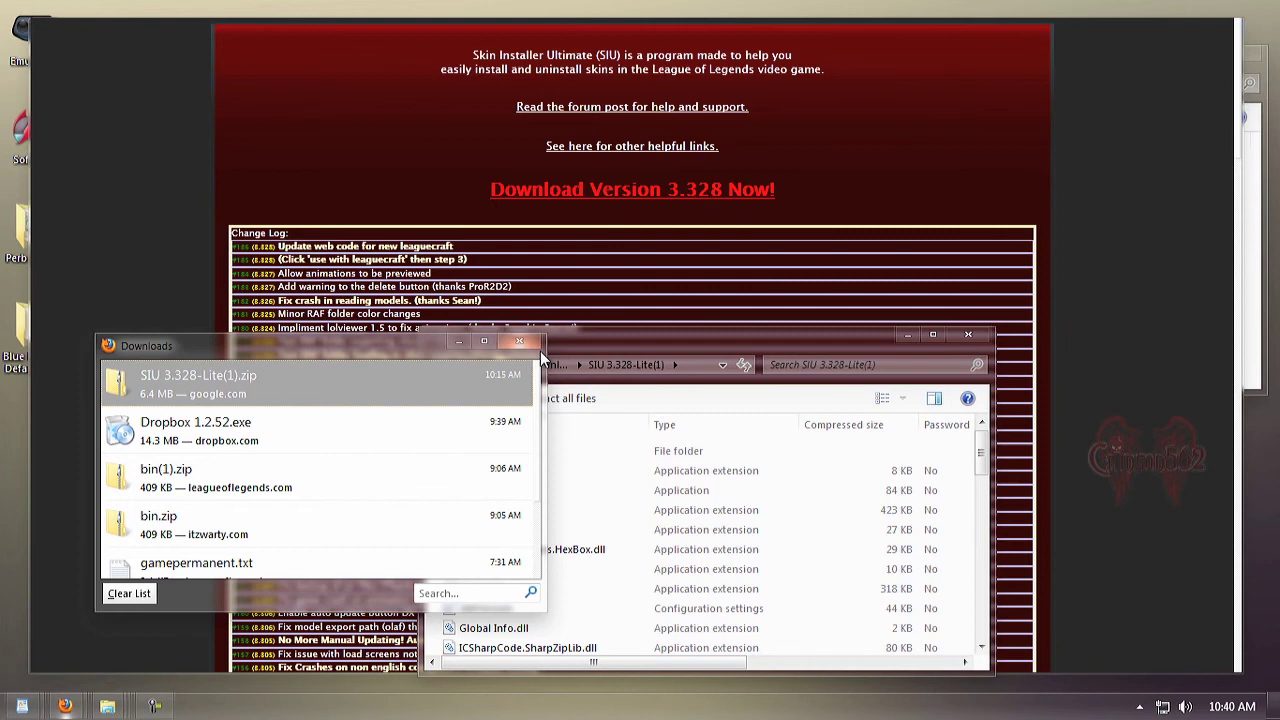
click(532, 343)
Select all the files and folders inside the SIU 3.328-Lite(1) archive
drag(532, 343, 548, 291)
scroll(475, 455, down, 10)
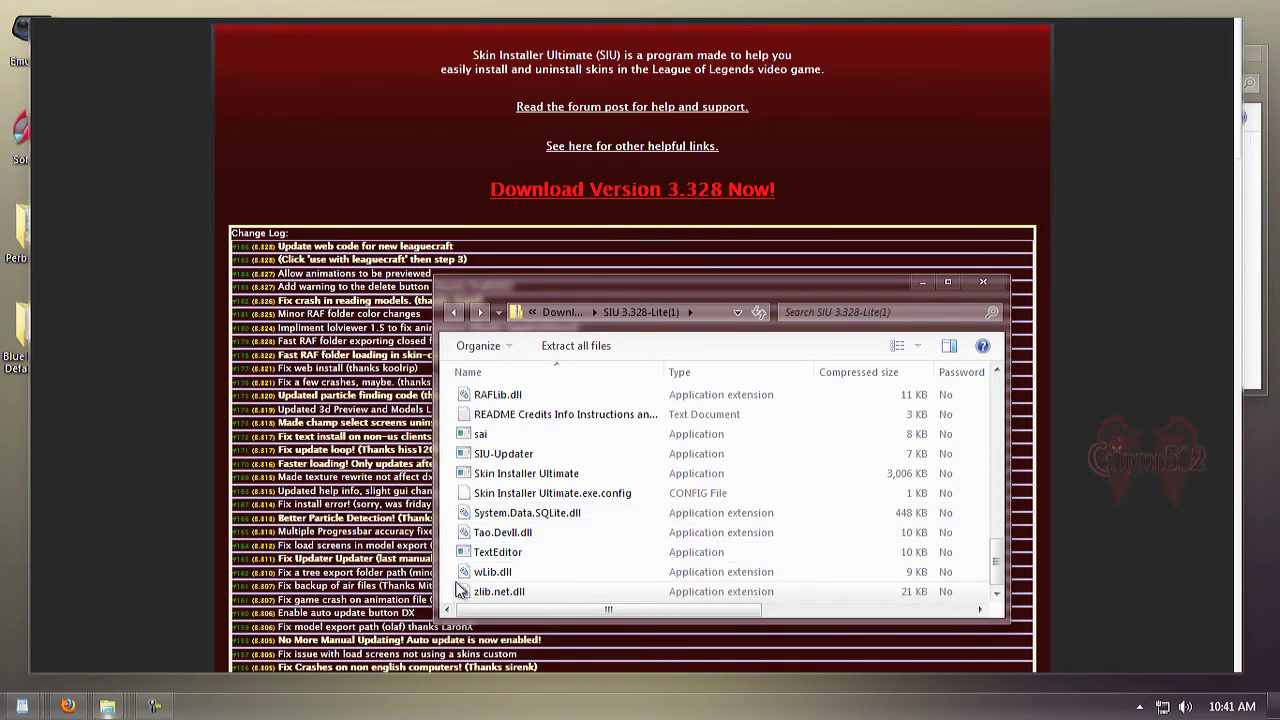
drag(455, 594, 592, 221)
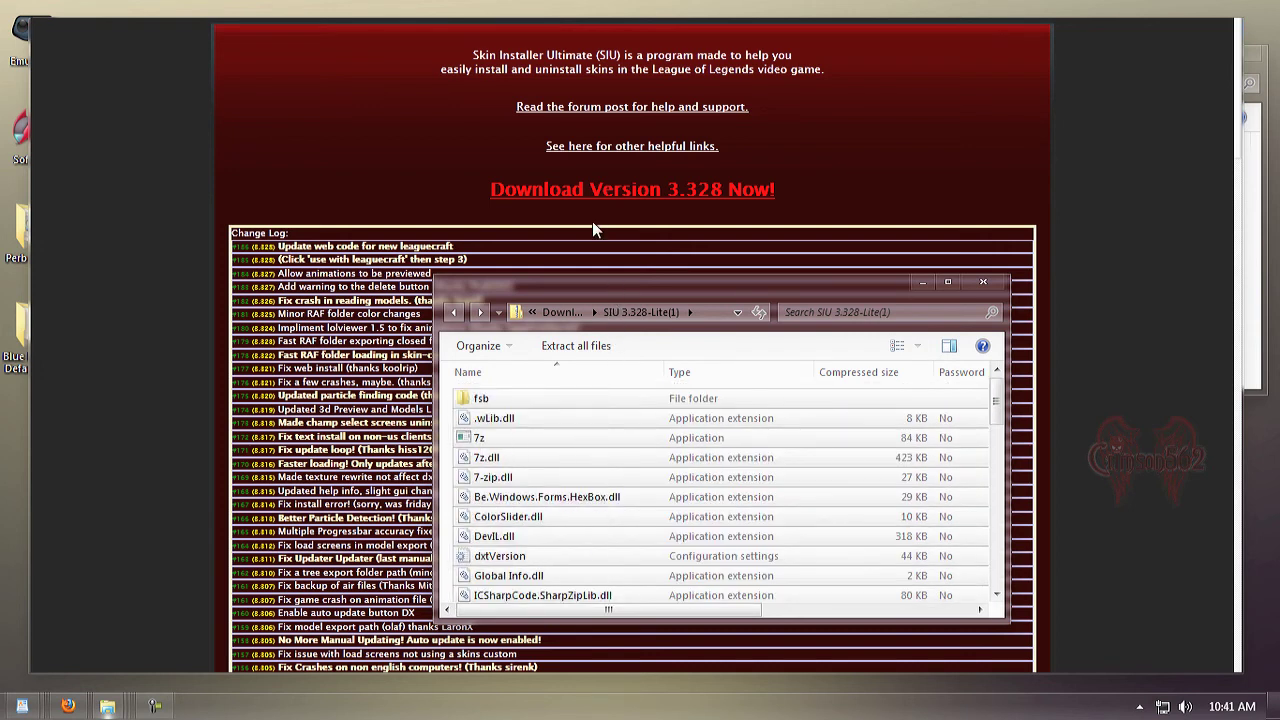
Open the Perb UI 0.49 folder from the desktop and arrange its window beside the SIU 3.328-Lite(1) archive window
click(86, 703)
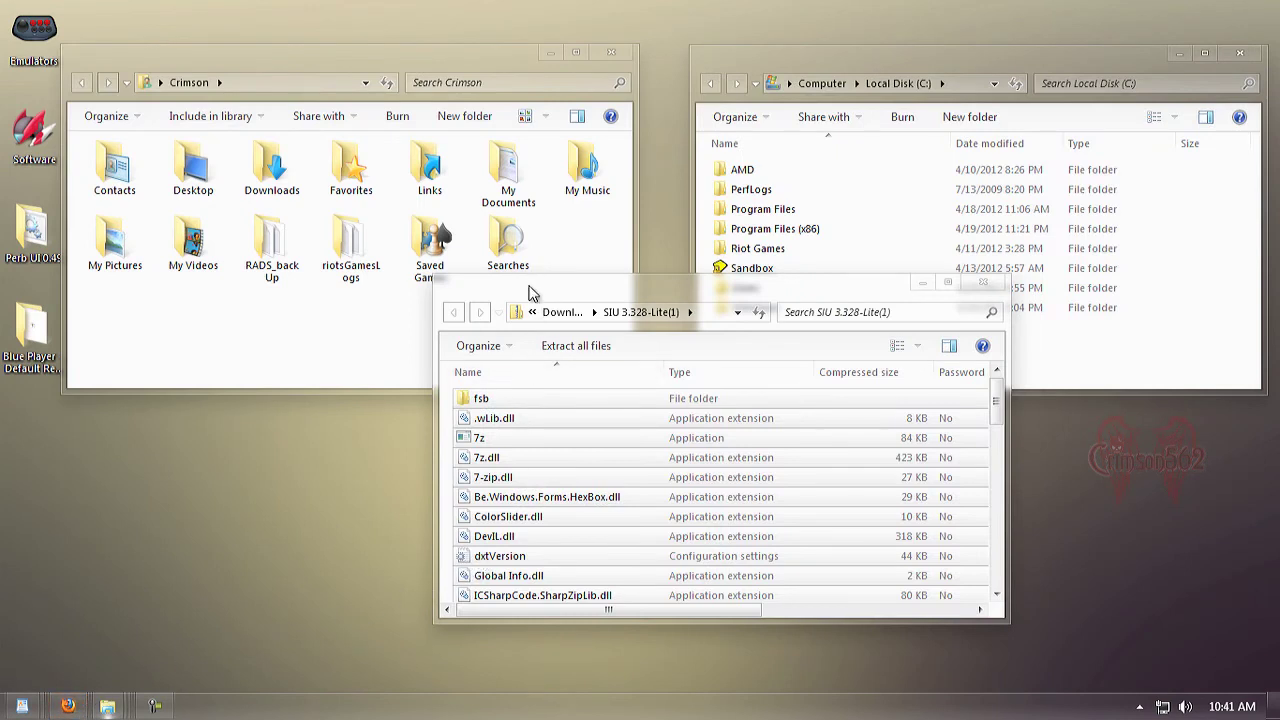
double_click(33, 260)
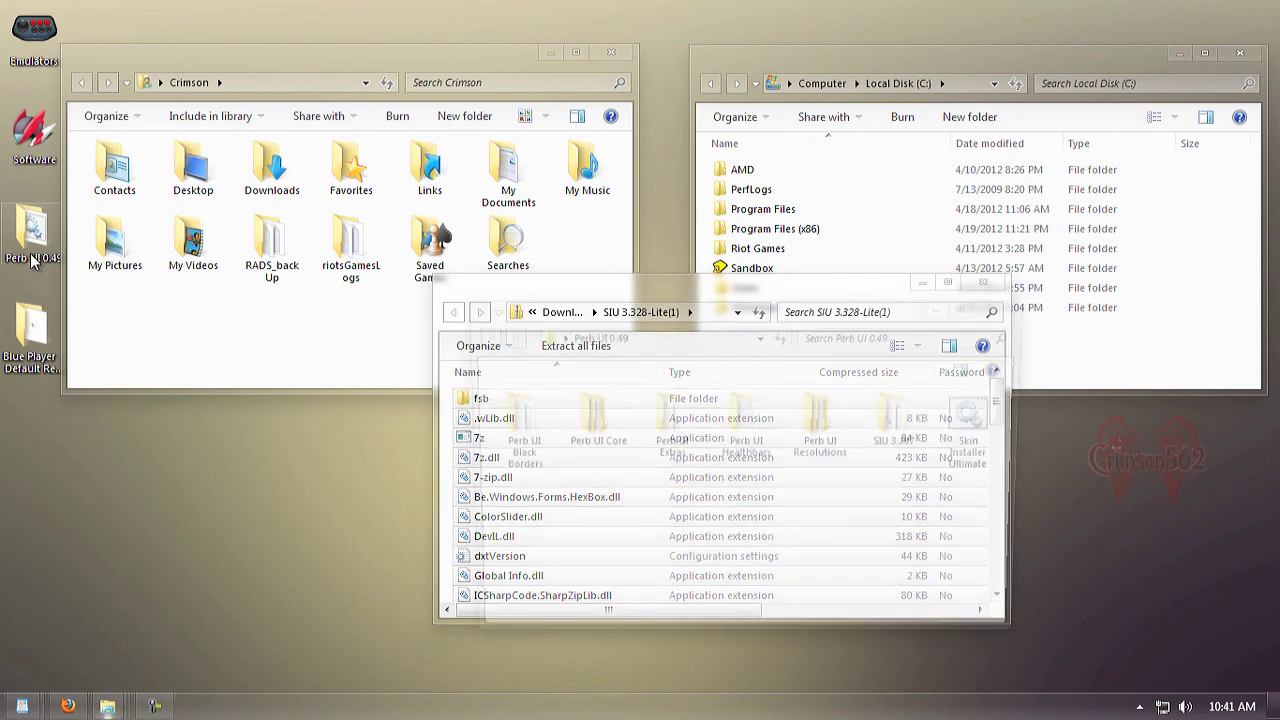
drag(588, 320, 388, 333)
drag(530, 304, 786, 305)
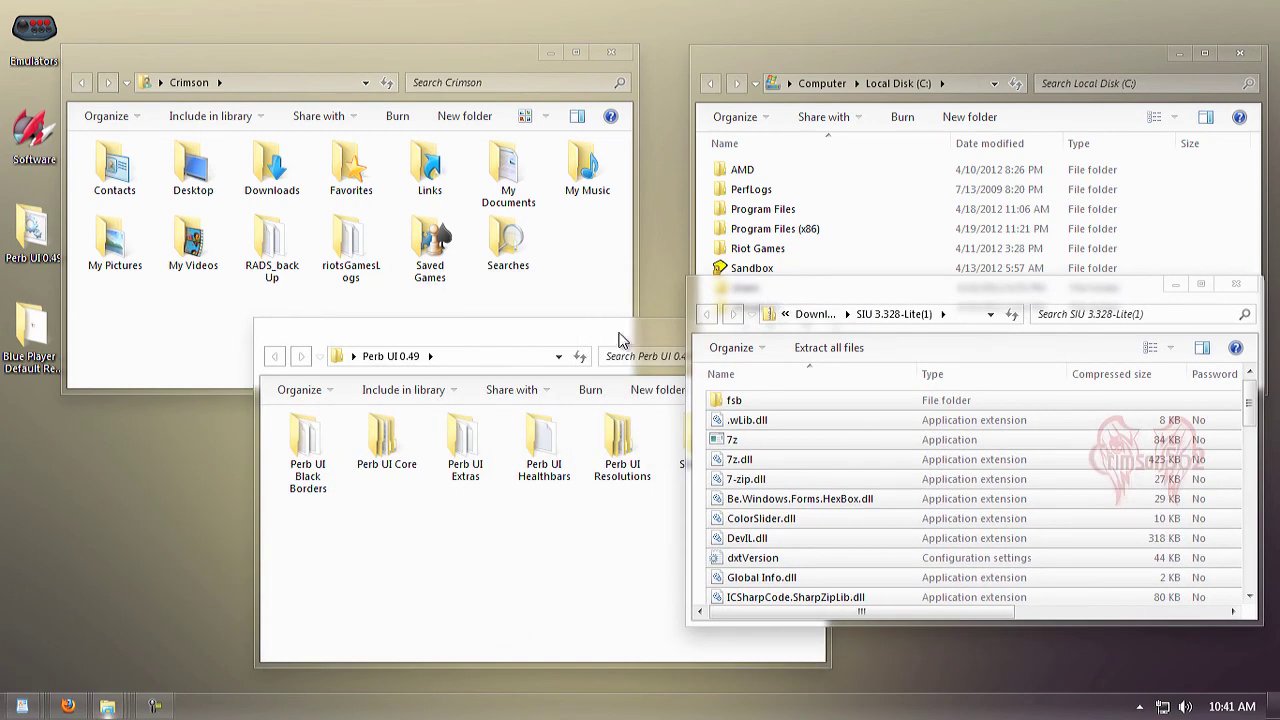
drag(623, 337, 428, 333)
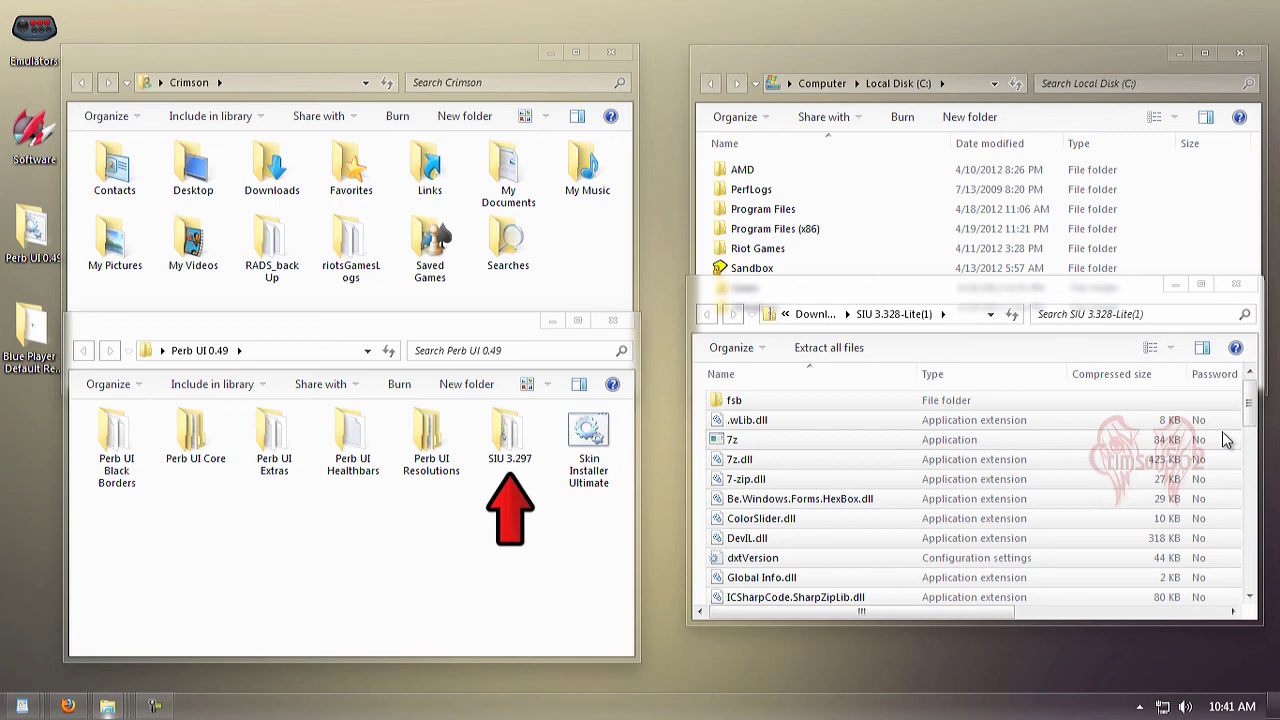
Try to copy all the SIU 3.328-Lite(1) archive files into the SIU 3.297 folder
mouse_move(1250, 406)
mouse_down()
mouse_move(1238, 578)
mouse_move(1248, 423)
mouse_move(1237, 402)
mouse_up()
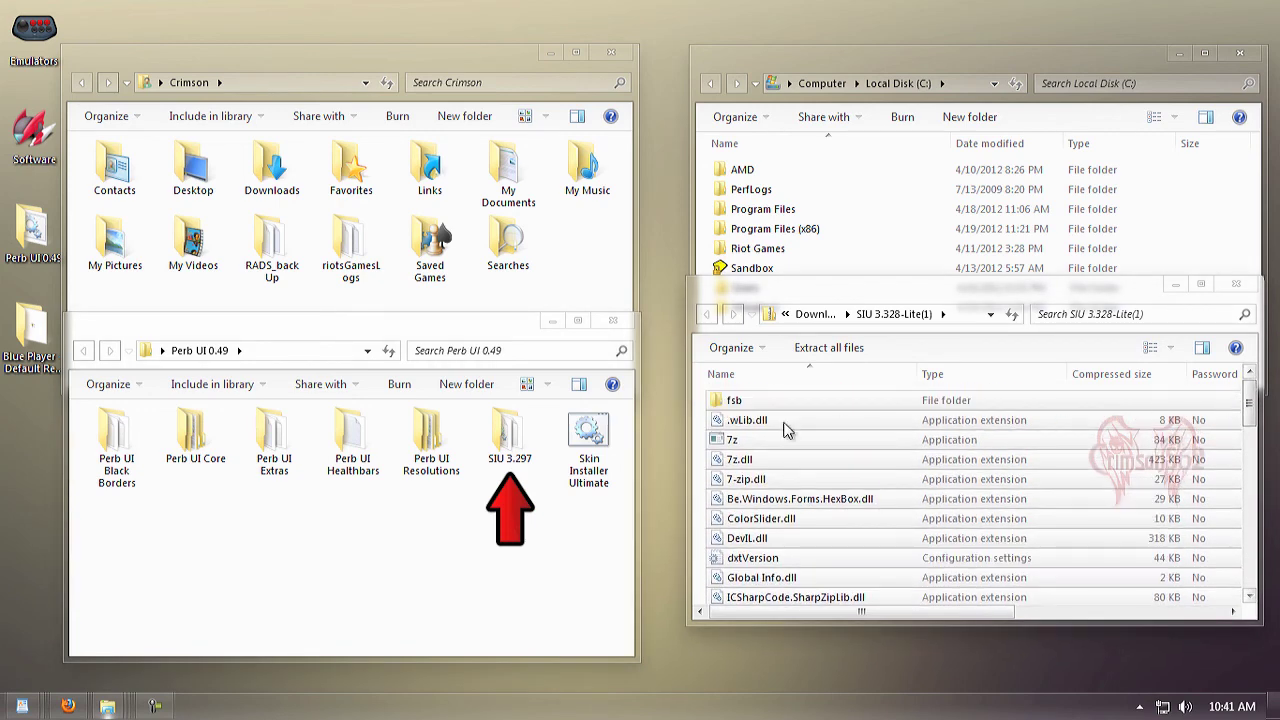
drag(717, 403, 502, 455)
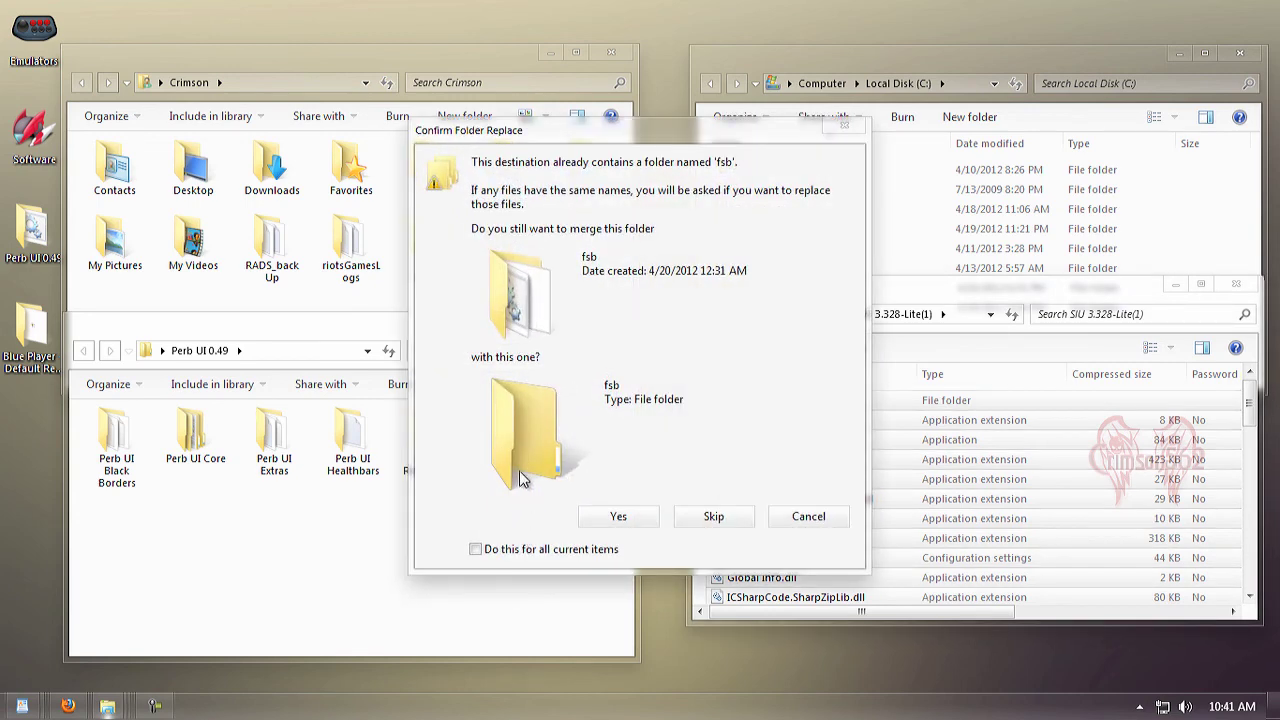
click(806, 518)
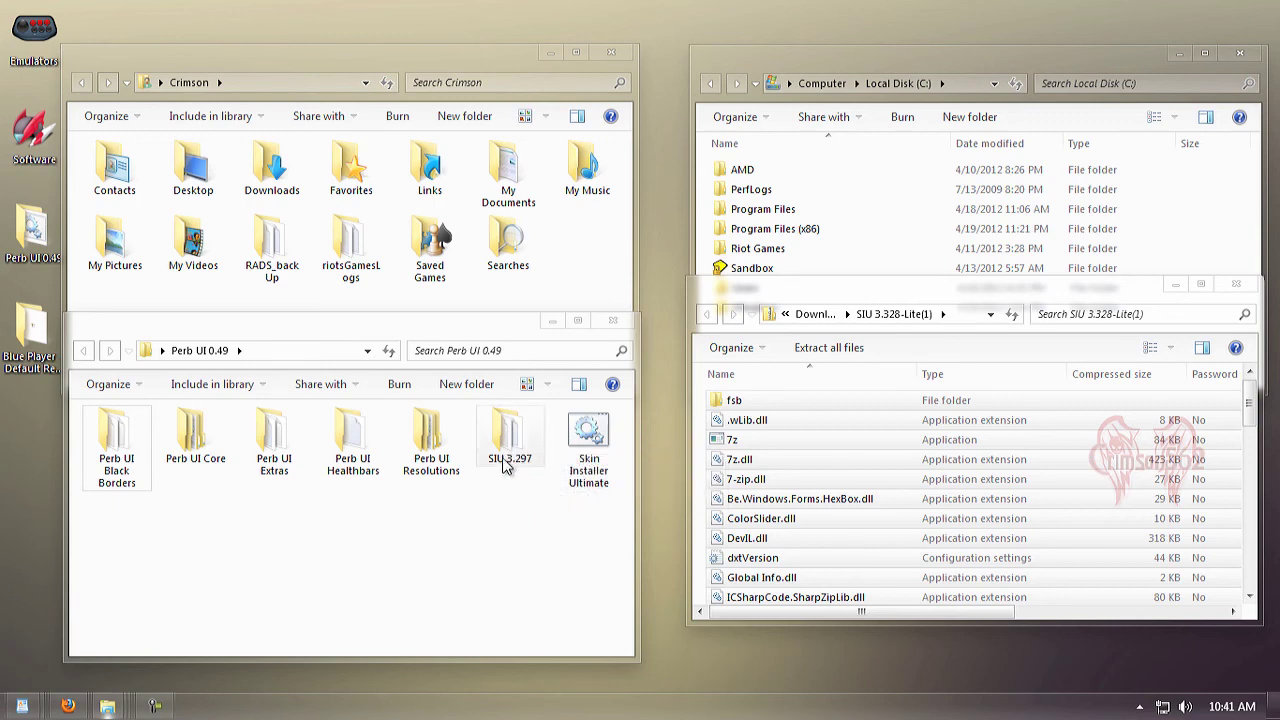
Rename the SIU 3.297 folder inside Perb UI 0.49 as SIU 3.328
right_click(506, 448)
click(552, 407)
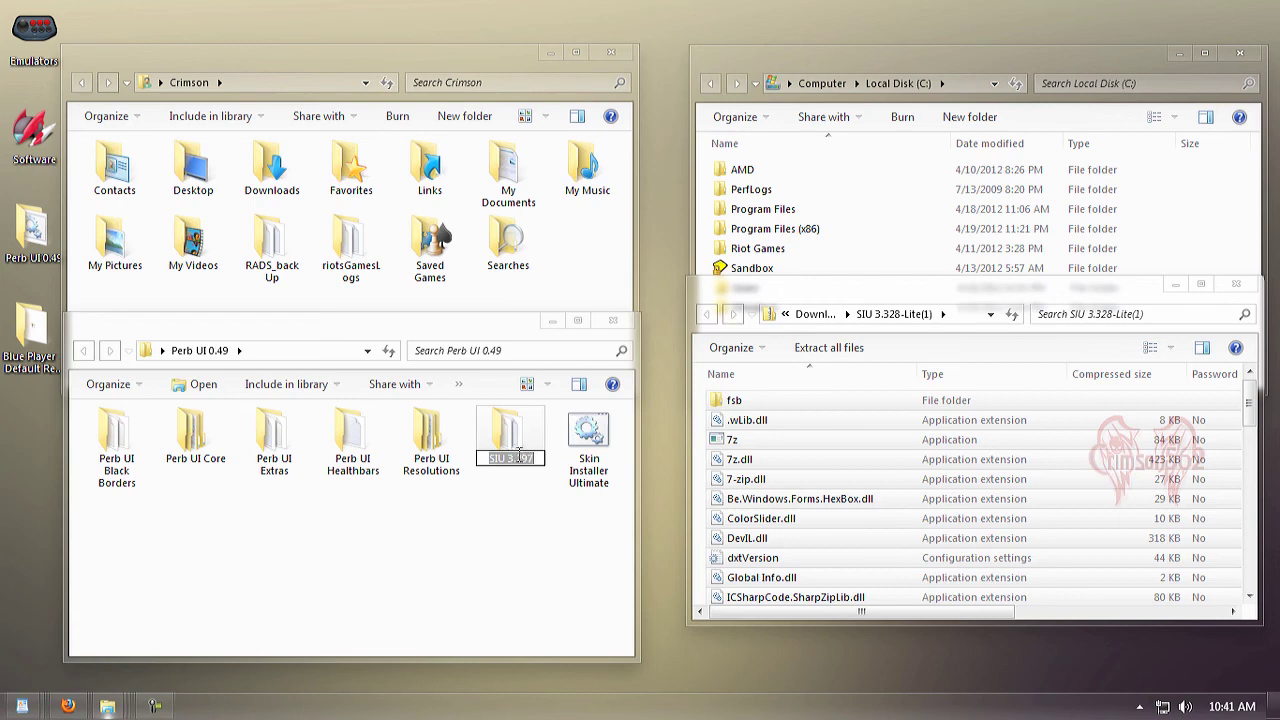
click(520, 452)
key(BackSpace)
text(3)
key(BackSpace)
text(3)
key(BackSpace)
text(2)
key(Delete)
text(8)
key(Return)
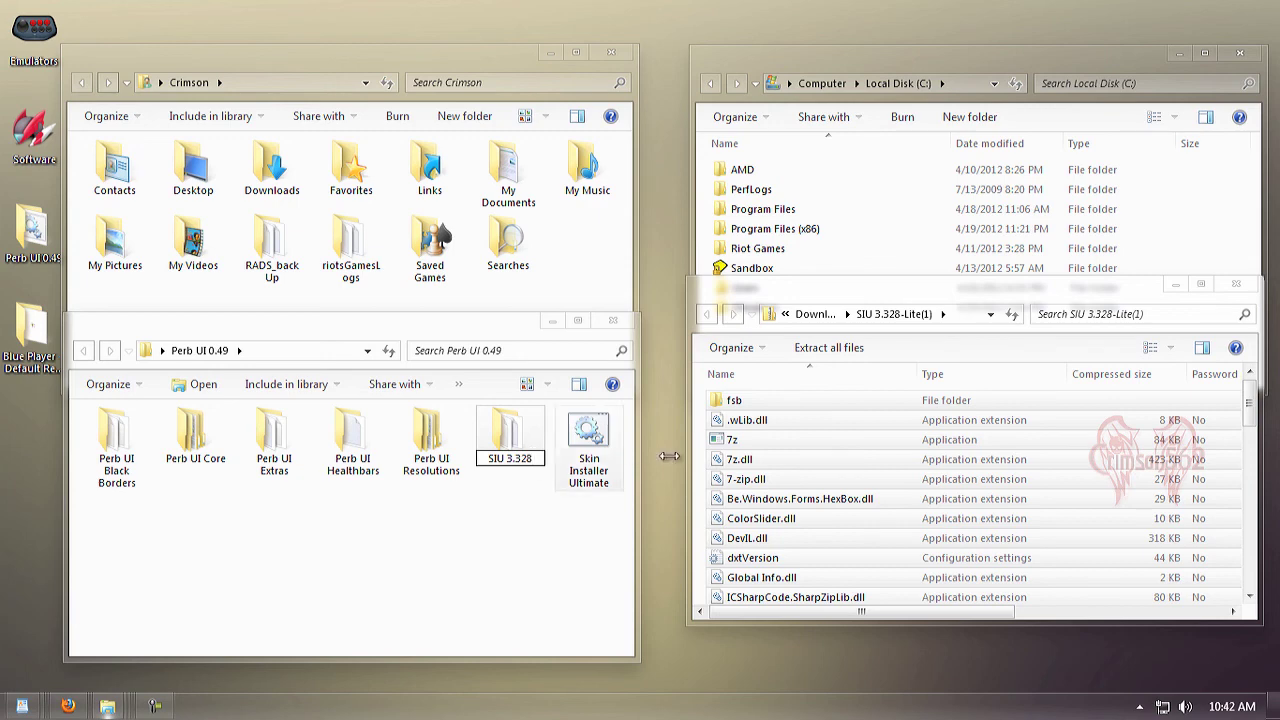
click(630, 540)
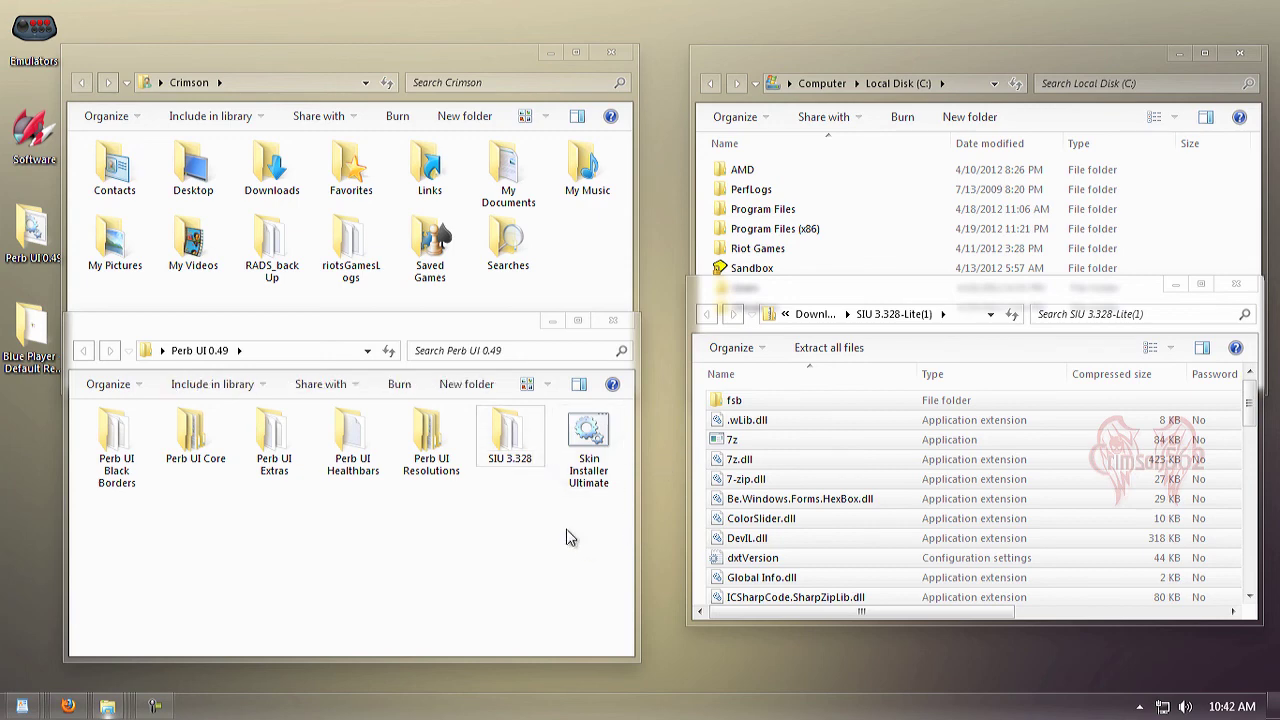
Open the SIU 3.328 folder and look through its files, down to the Skin Installer Ultimate application
double_click(505, 440)
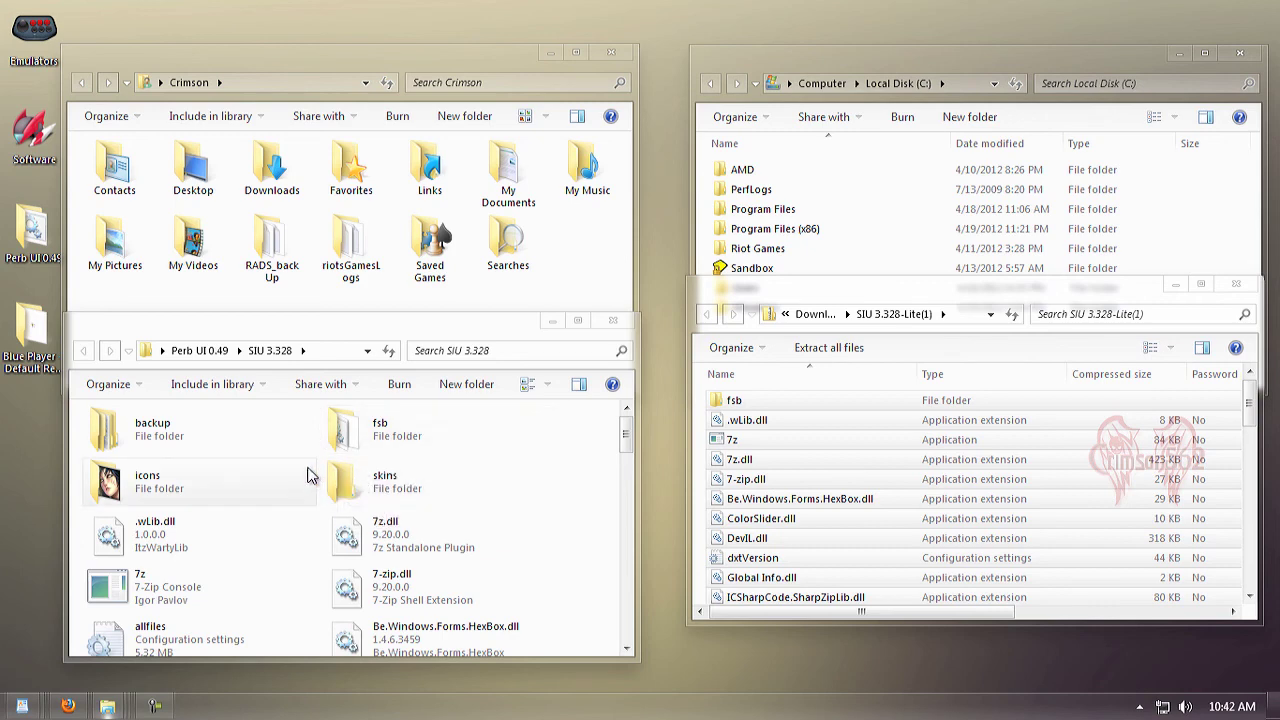
scroll(310, 476, down, 6)
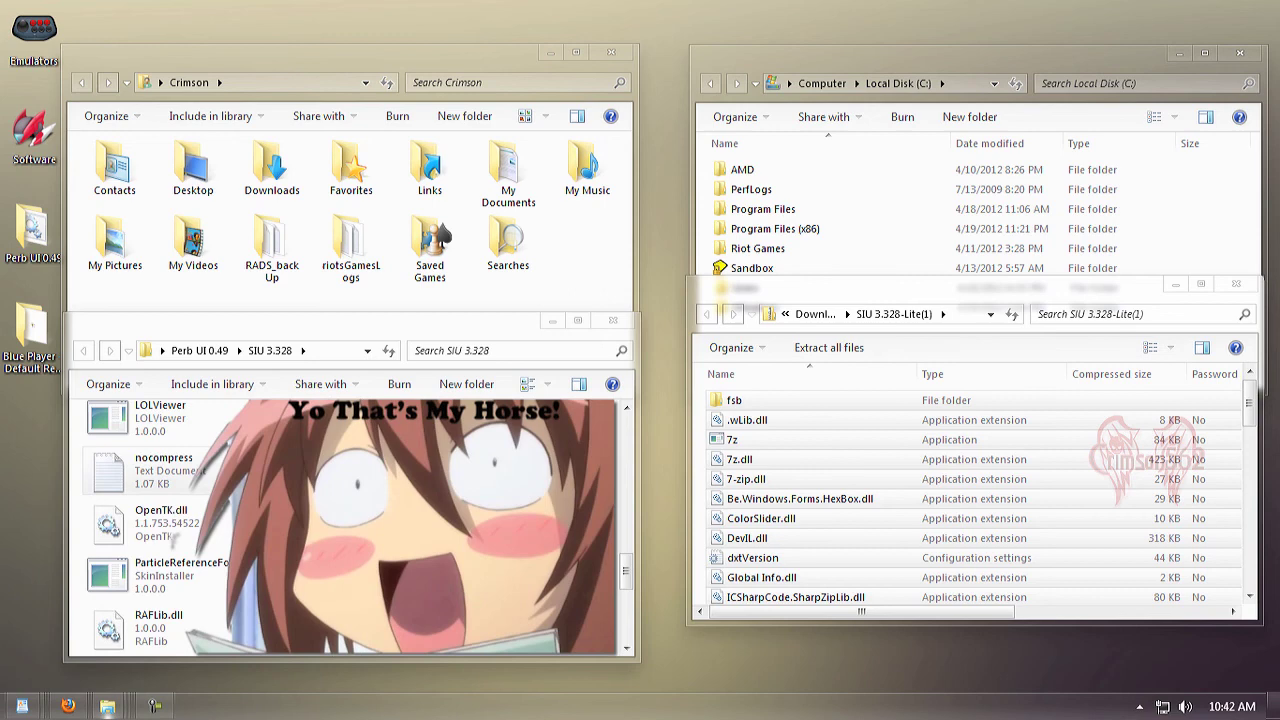
scroll(310, 476, down, 3)
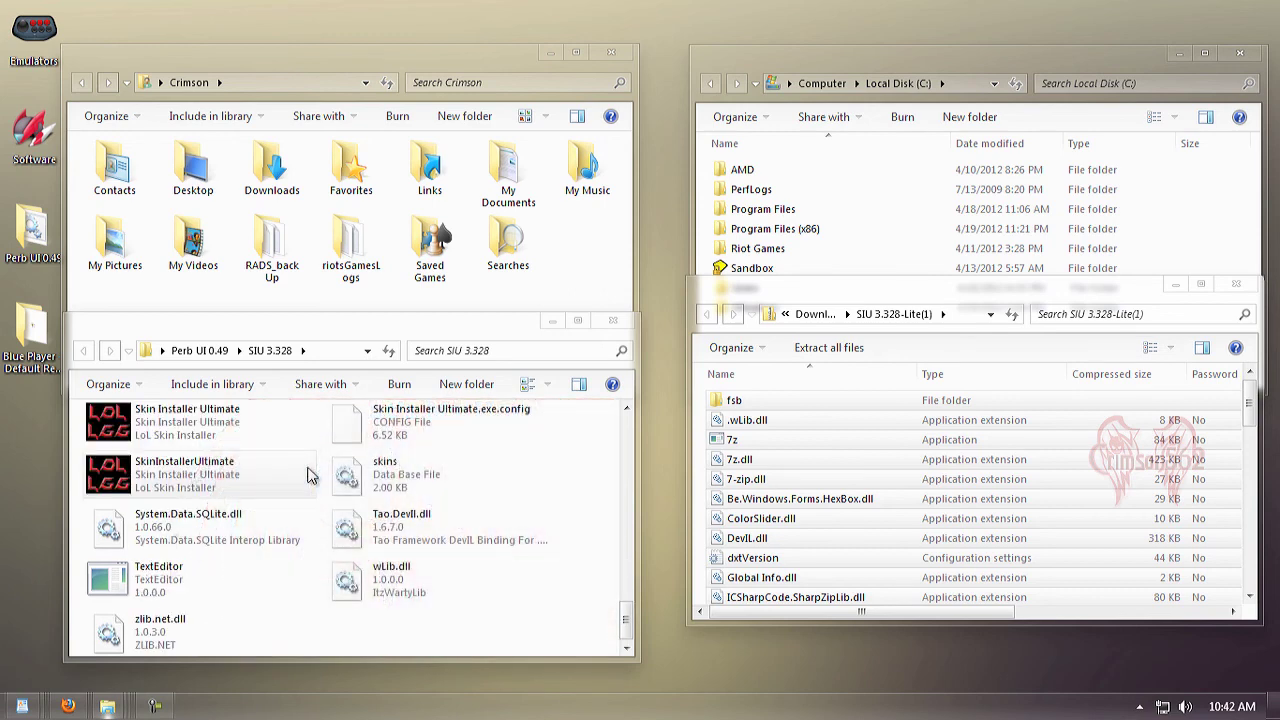
scroll(310, 476, up, 15)
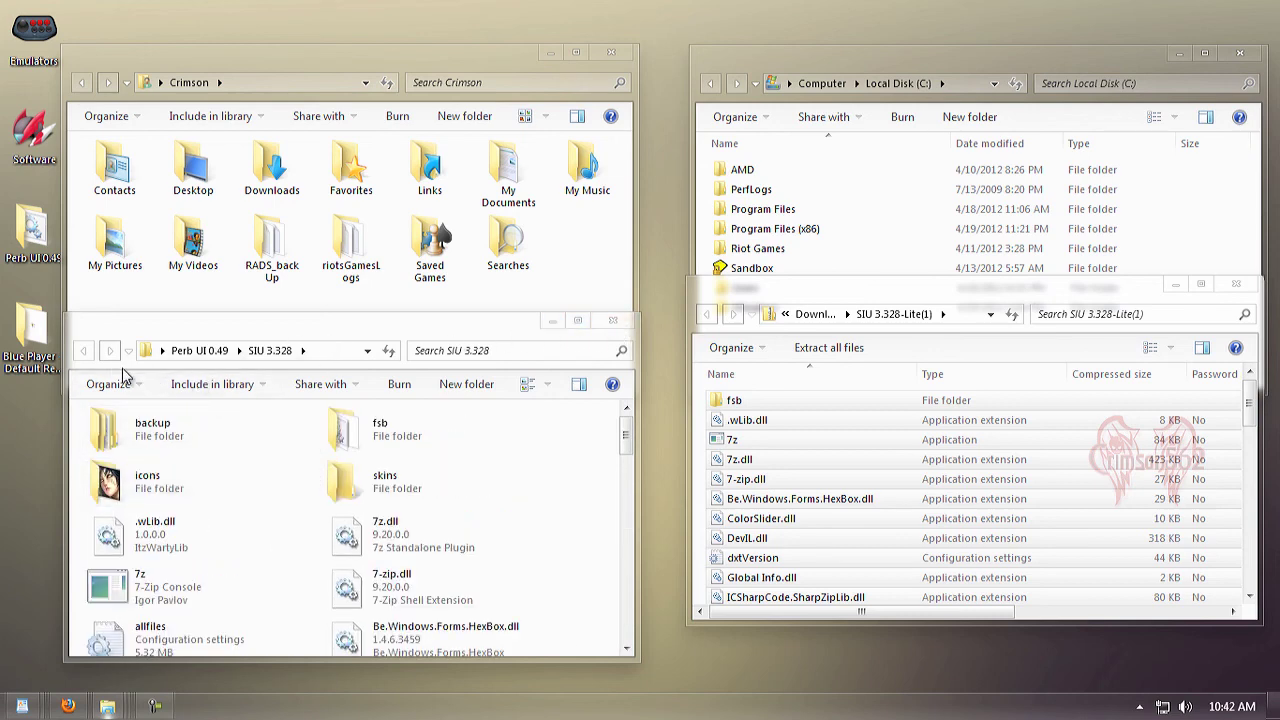
Return to Perb UI 0.49 and open the 1366x768 folder inside Perb UI Resolutions
click(91, 357)
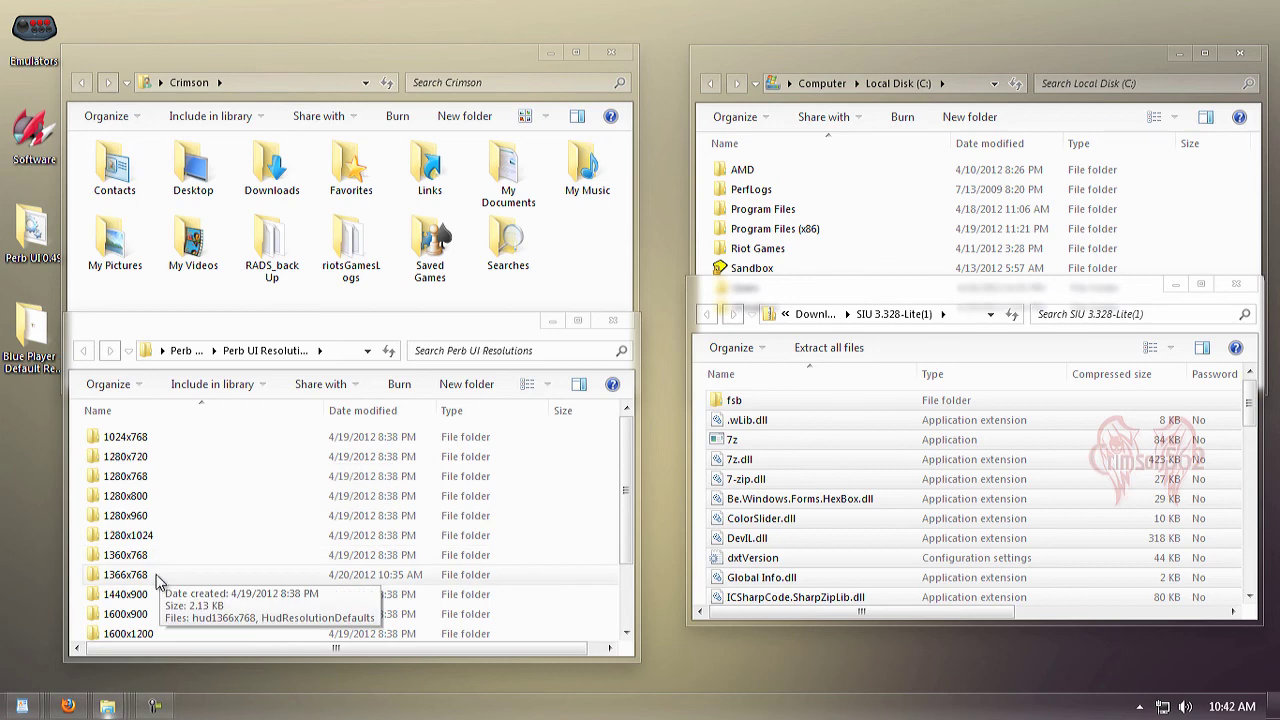
scroll(156, 574, down, 2)
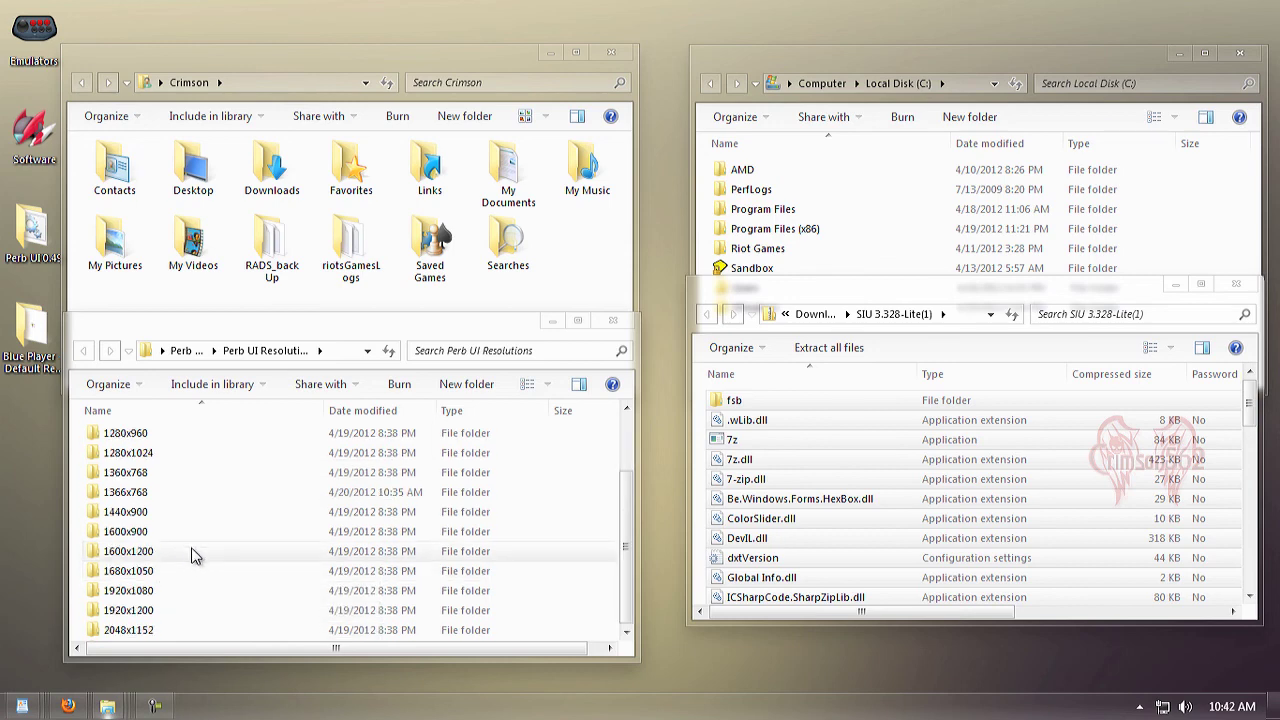
scroll(163, 580, up, 2)
scroll(143, 451, down, 2)
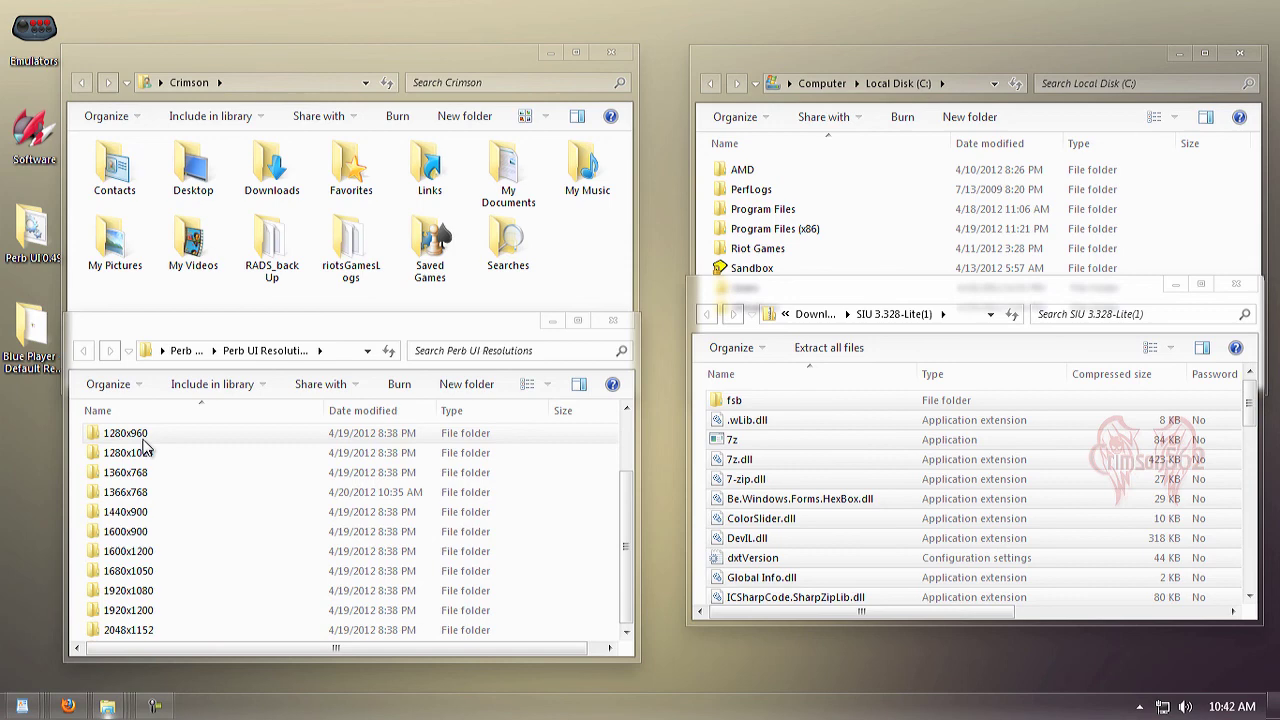
scroll(143, 600, up, 2)
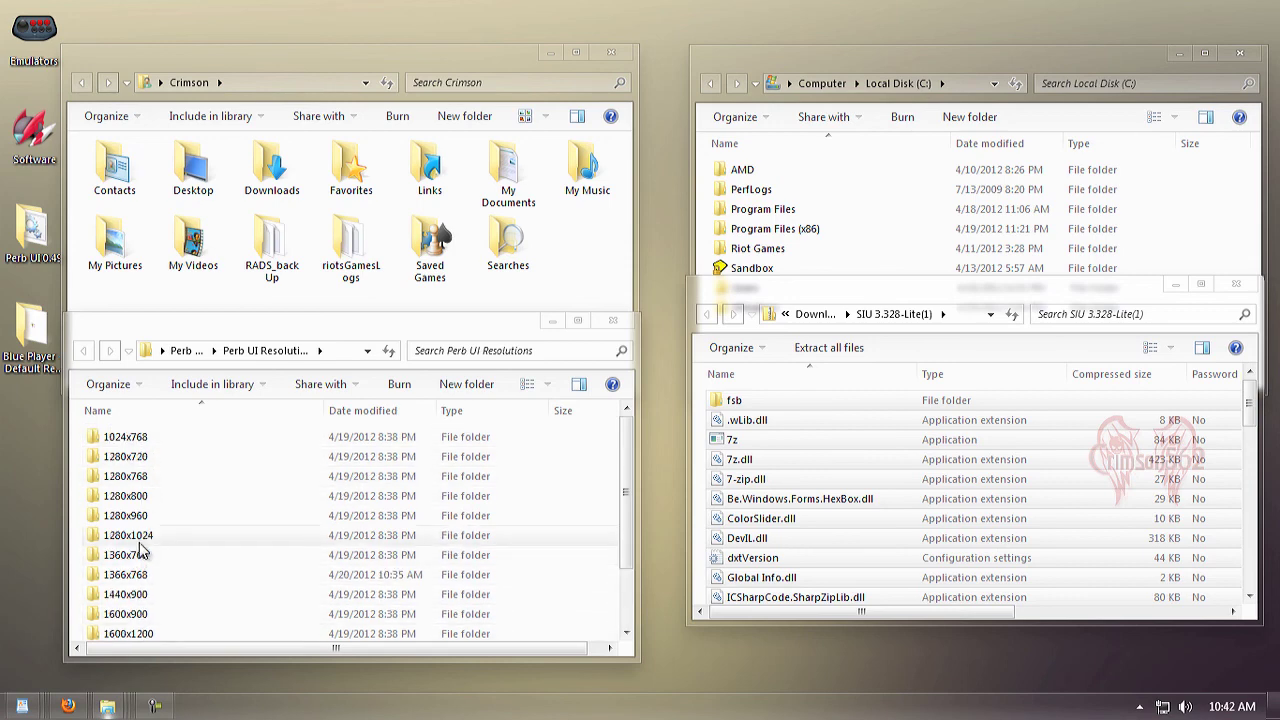
scroll(137, 500, down, 2)
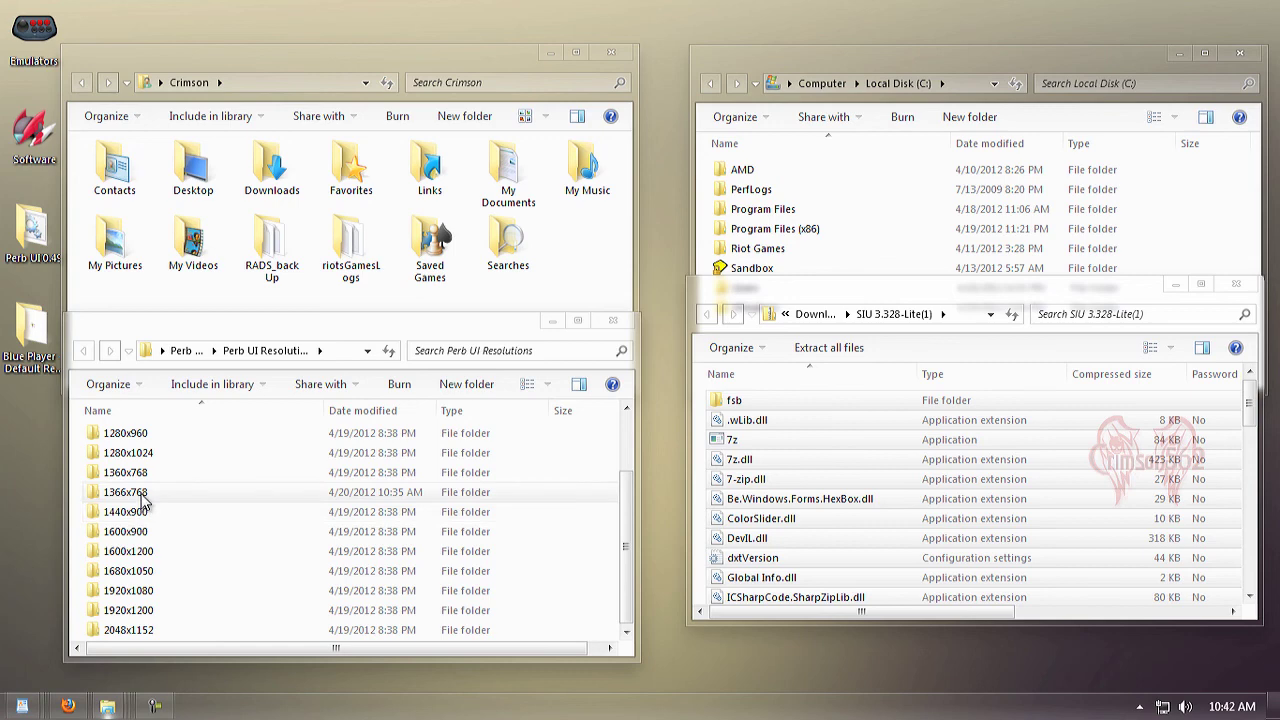
double_click(143, 501)
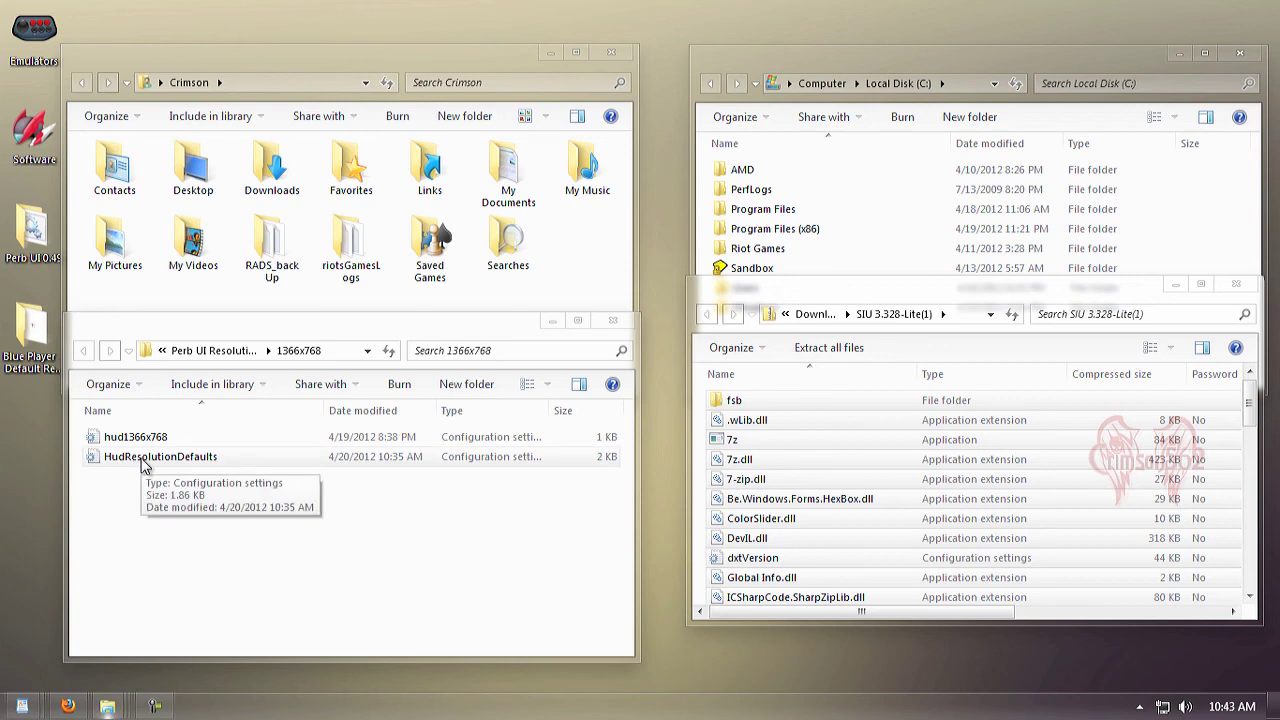
Open the HudResolutionDefaults file from the 1366x768 folder in WordPad
right_click(143, 465)
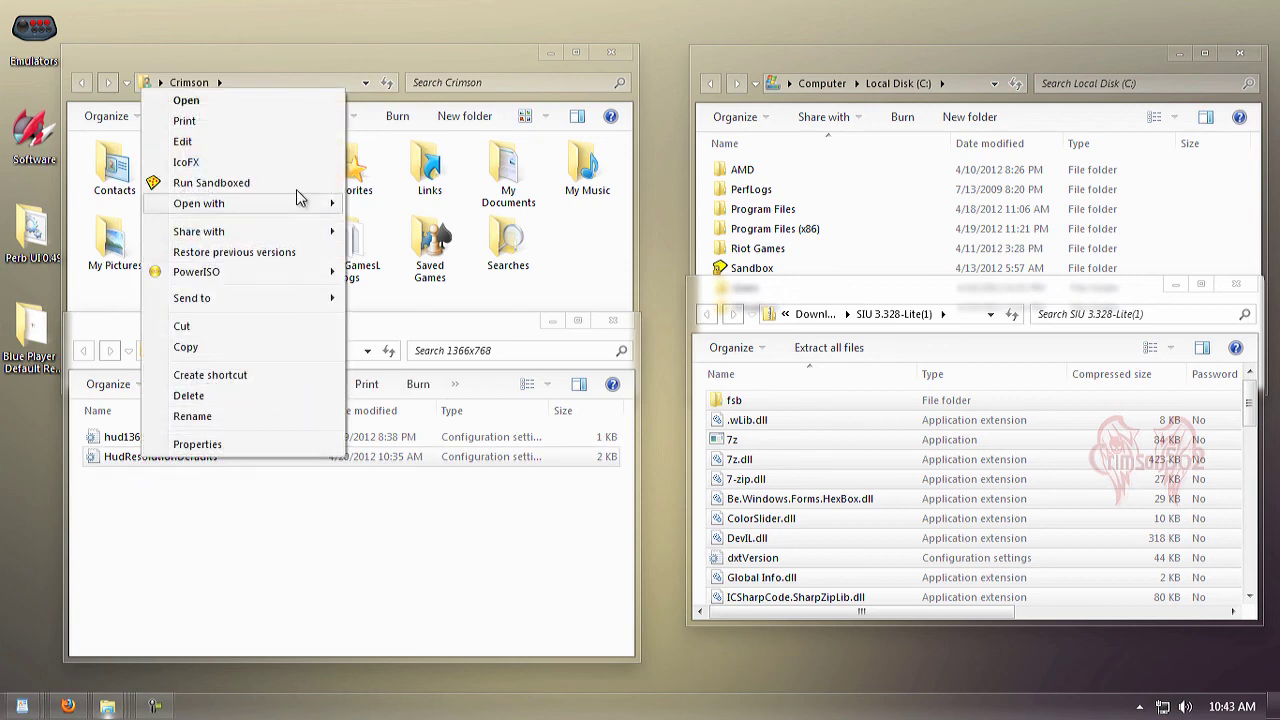
mouse_move(290, 205)
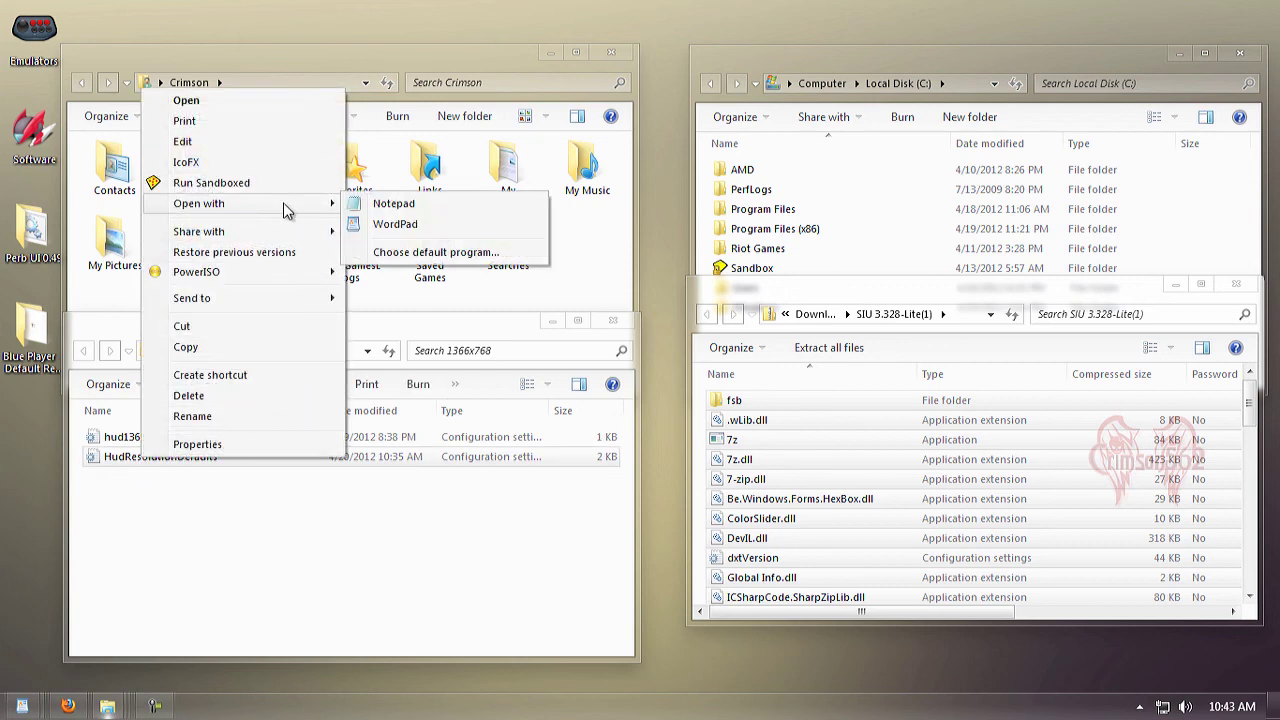
click(379, 230)
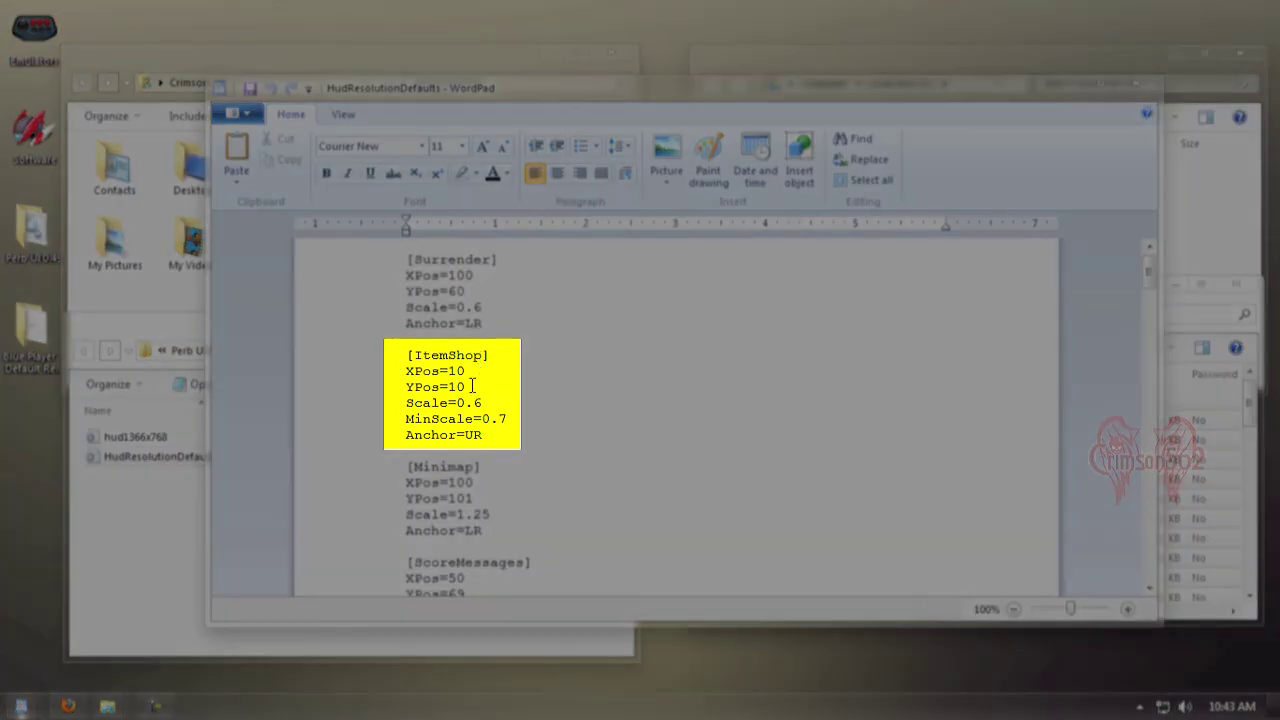
Set the Scale value in the ItemShop section to 1
click(490, 403)
key(BackSpace)
key(BackSpace)
text(1)
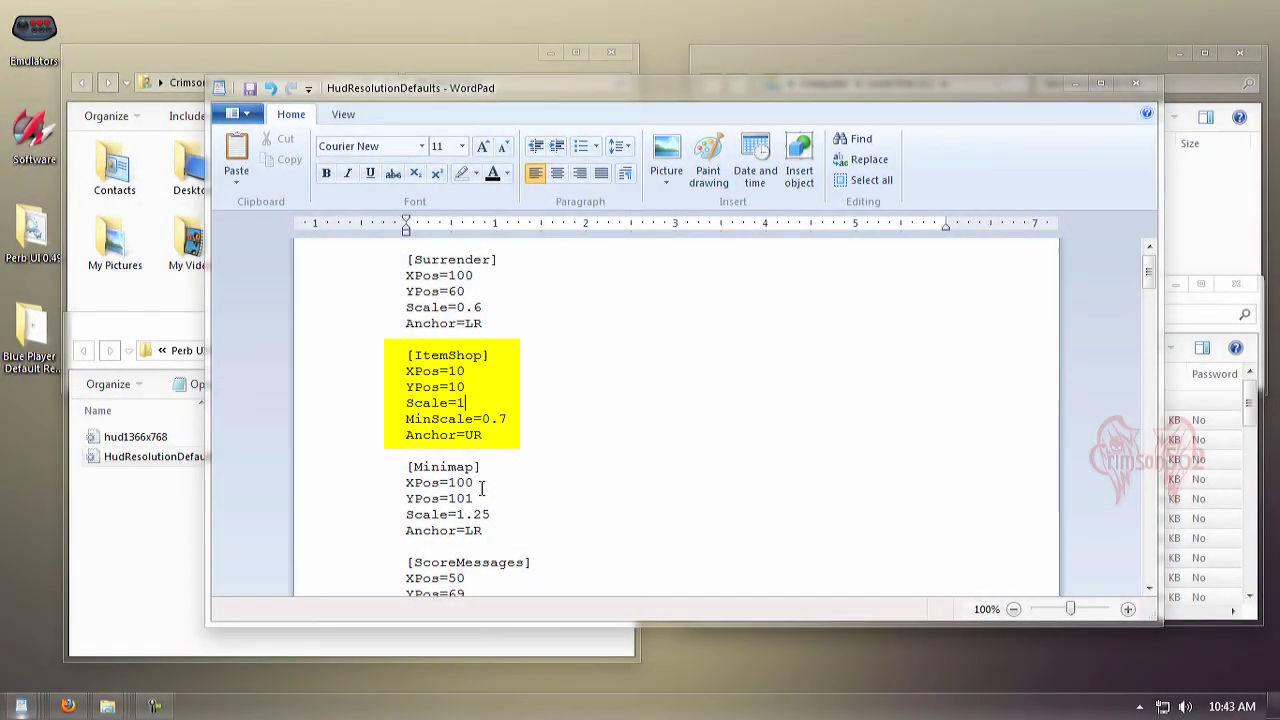
click(481, 486)
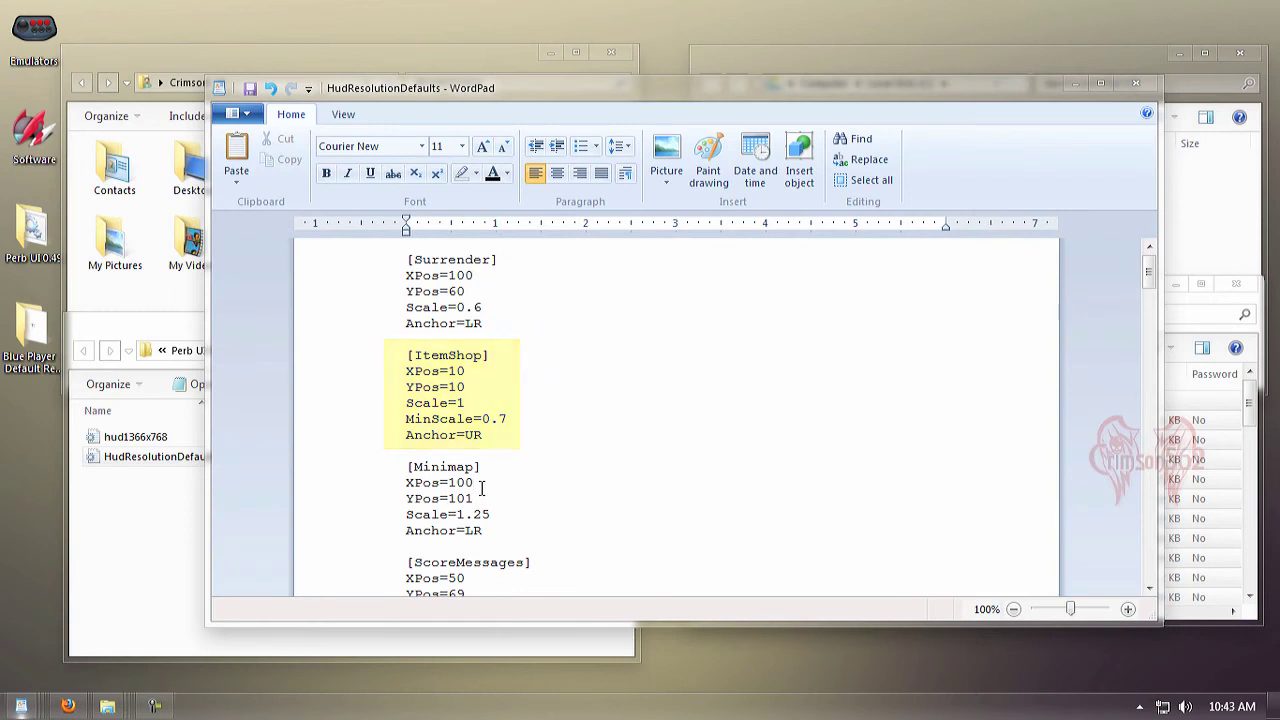
Change the Scale value in the Minimap section to 0.8
scroll(481, 486, down, 1)
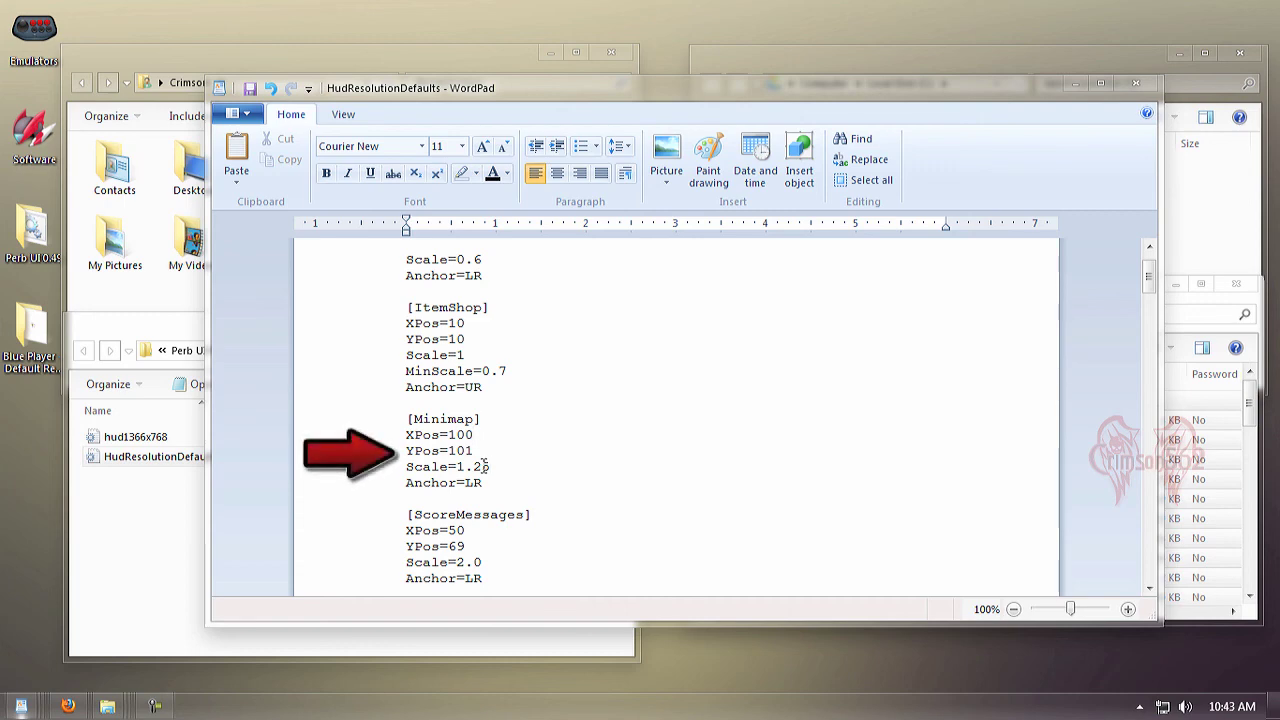
click(485, 466)
key(BackSpace)
key(BackSpace)
key(BackSpace)
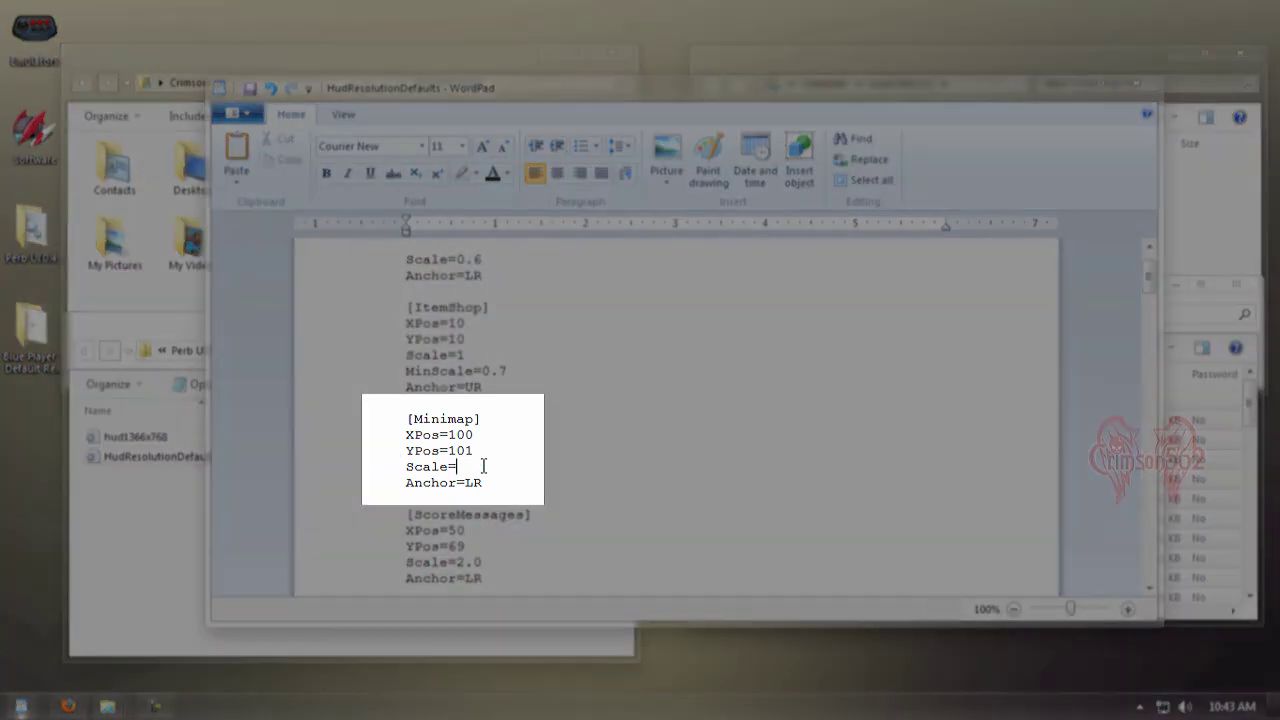
text(0.)
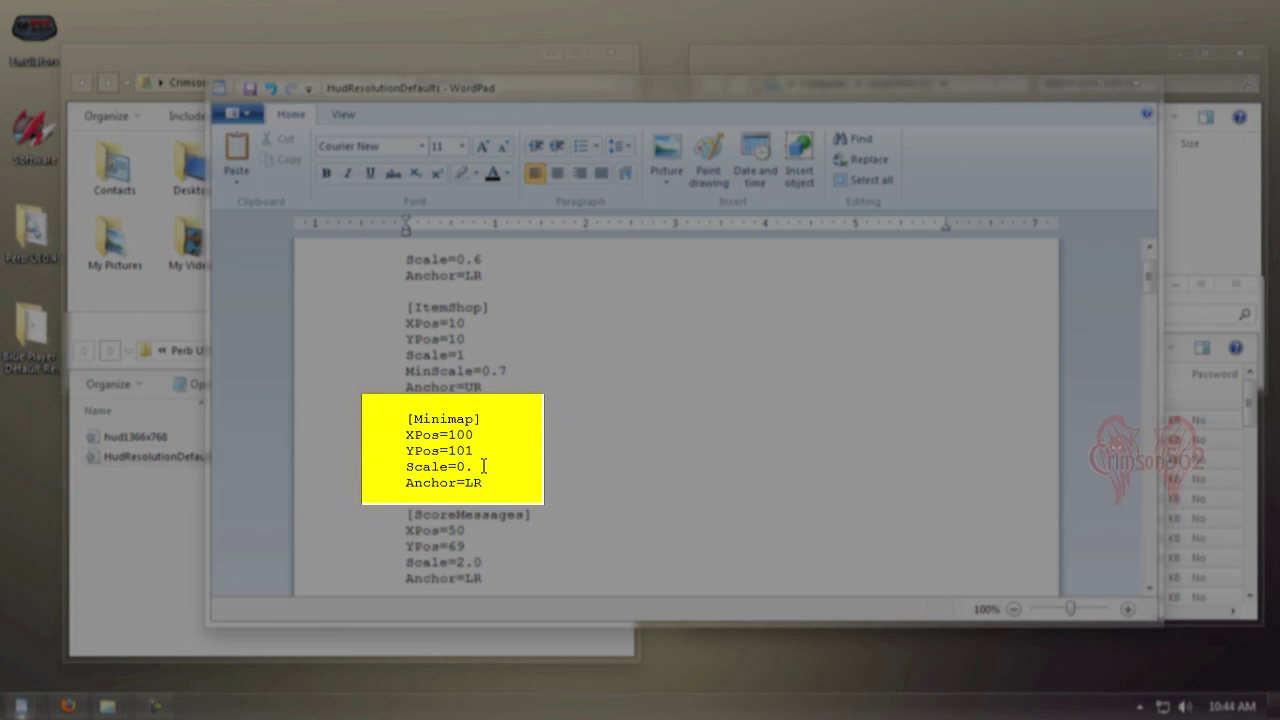
text(8)
text(or)
key(BackSpace)
key(BackSpace)
key(BackSpace)
key(BackSpace)
key(BackSpace)
key(BackSpace)
text(7)
key(BackSpace)
text(8.)
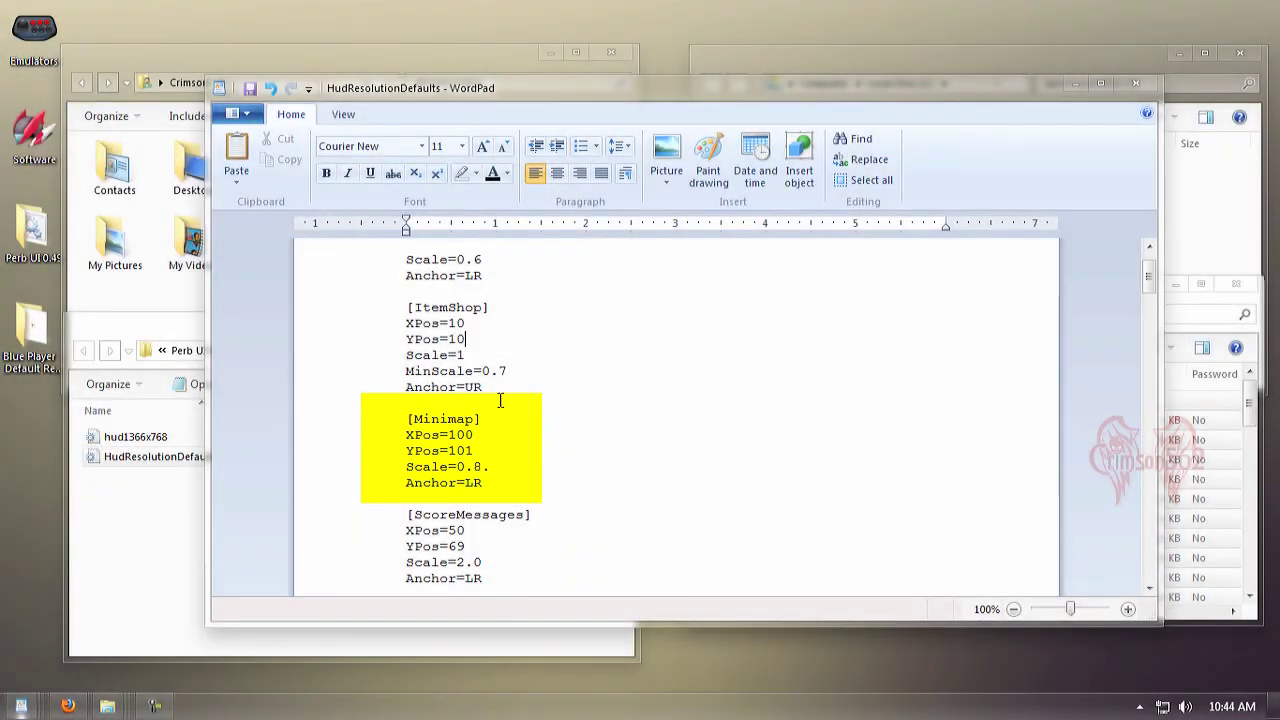
Look through the HUD sections below Minimap, down to TeamFrame and ChannelBar
scroll(493, 400, down, 3)
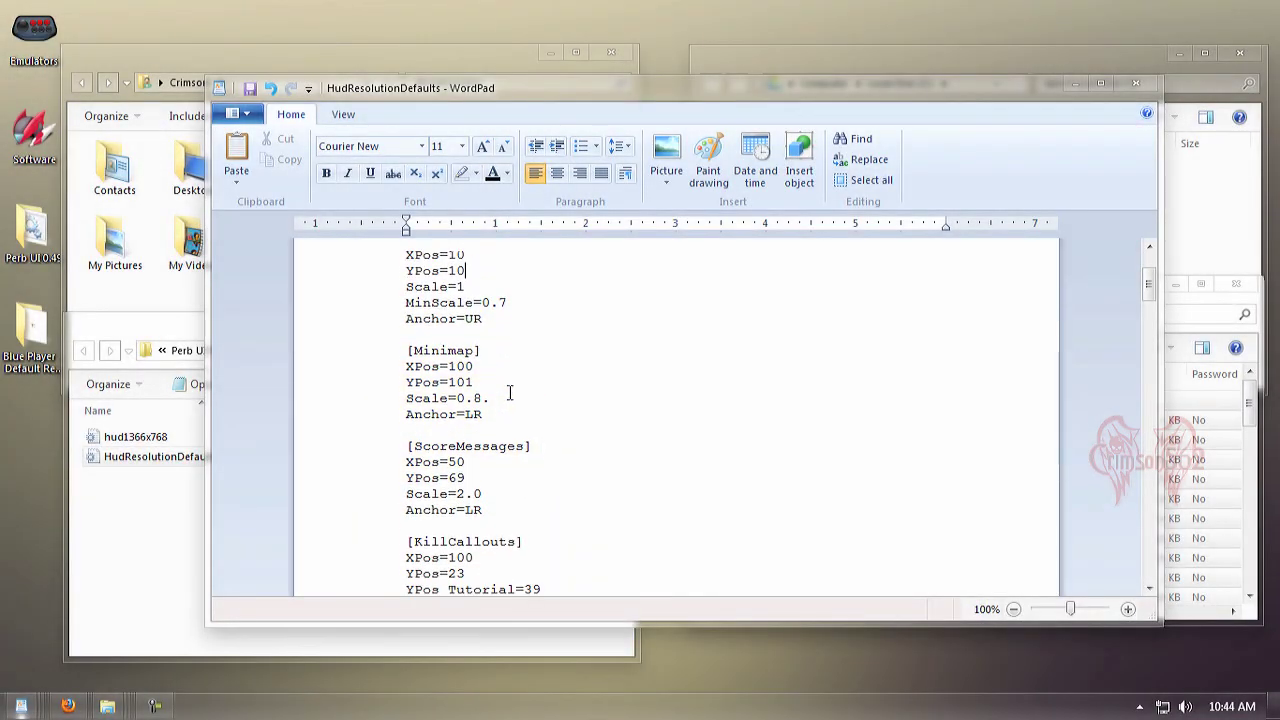
scroll(505, 400, down, 1)
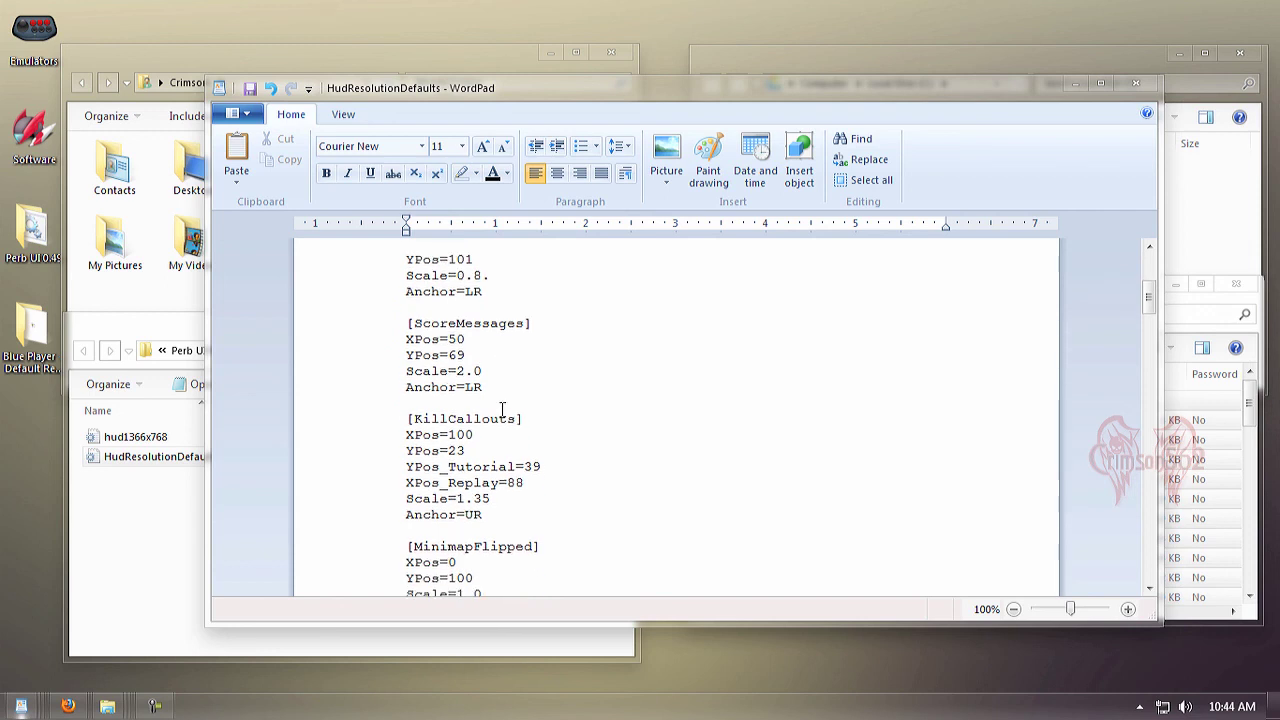
scroll(505, 412, down, 4)
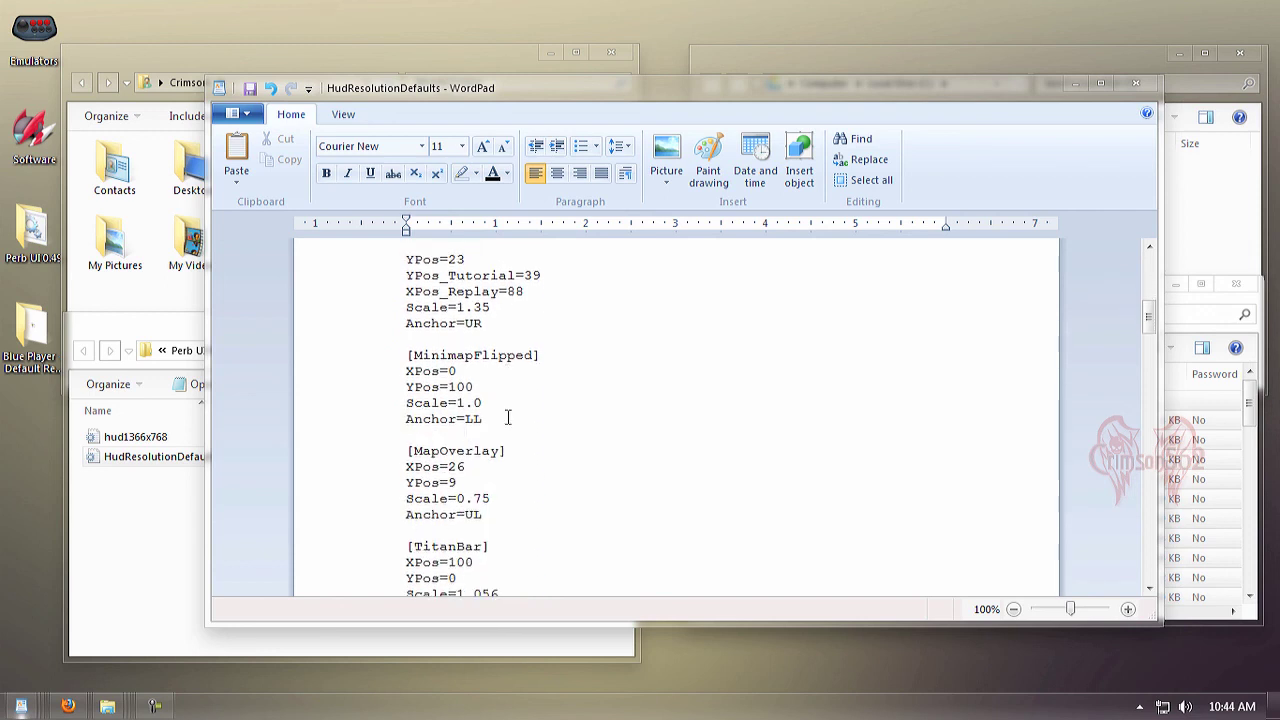
scroll(510, 418, down, 5)
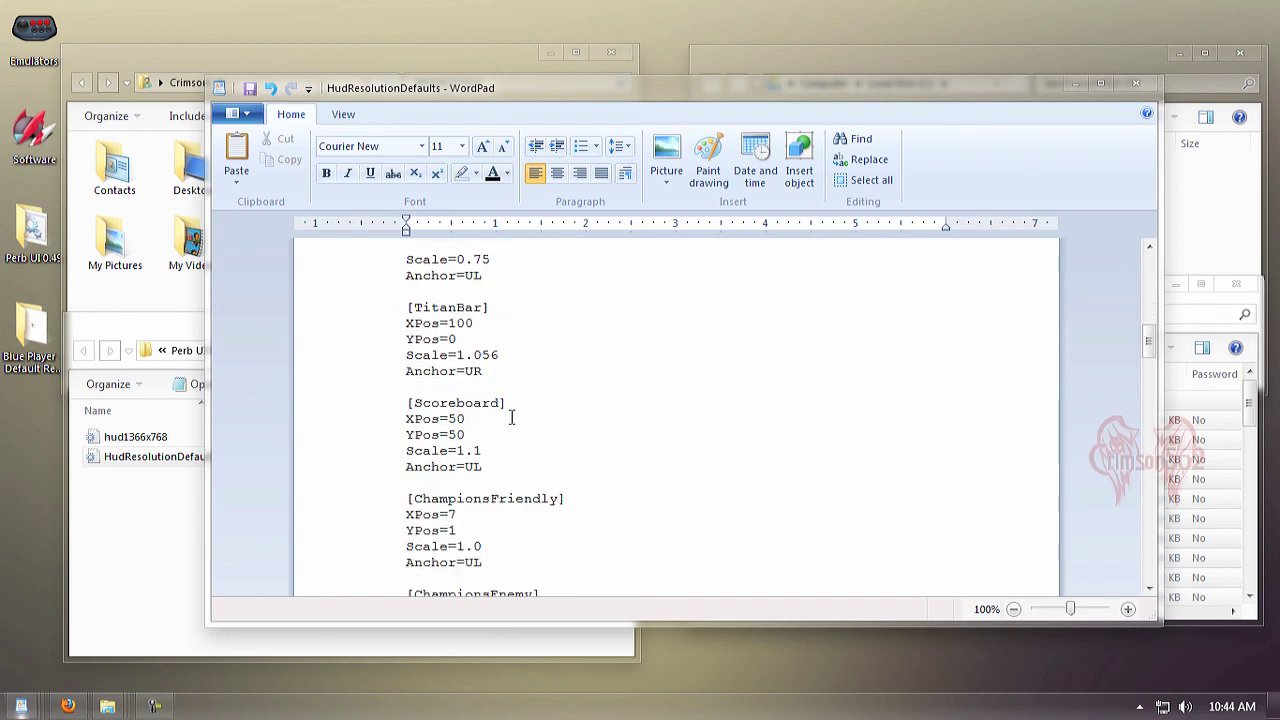
scroll(512, 418, down, 6)
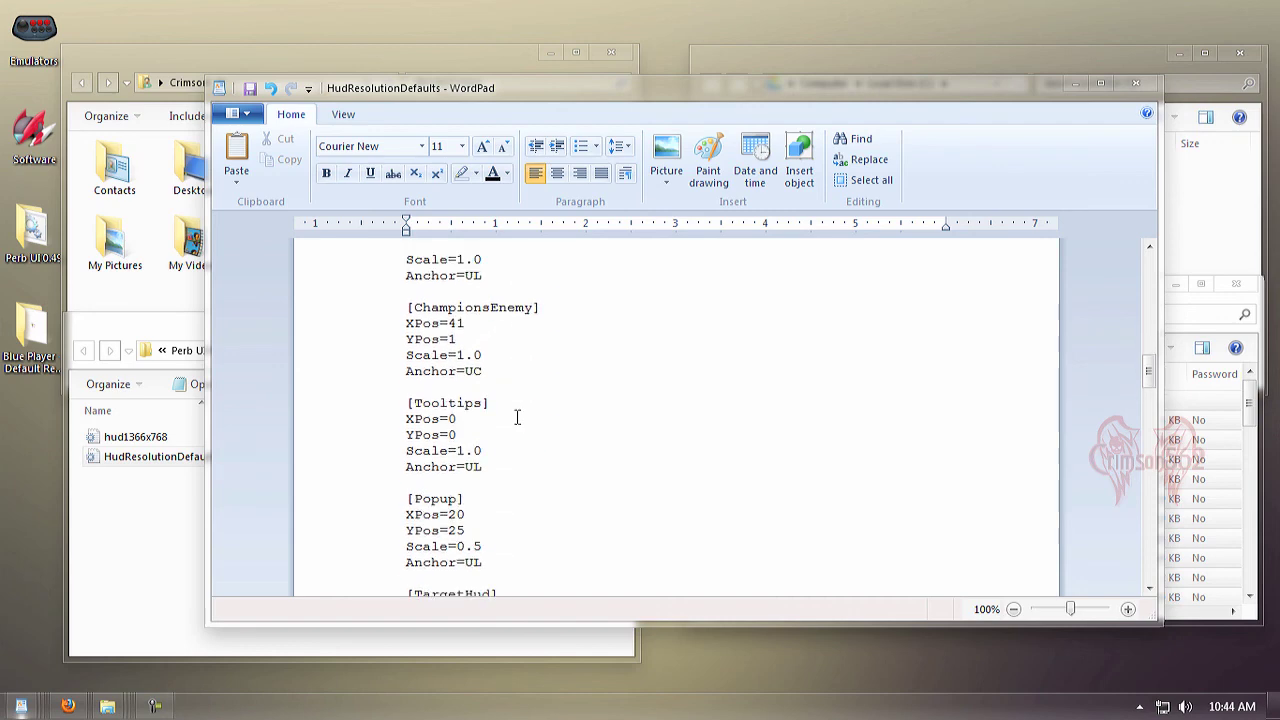
scroll(517, 417, down, 5)
scroll(517, 417, down, 5)
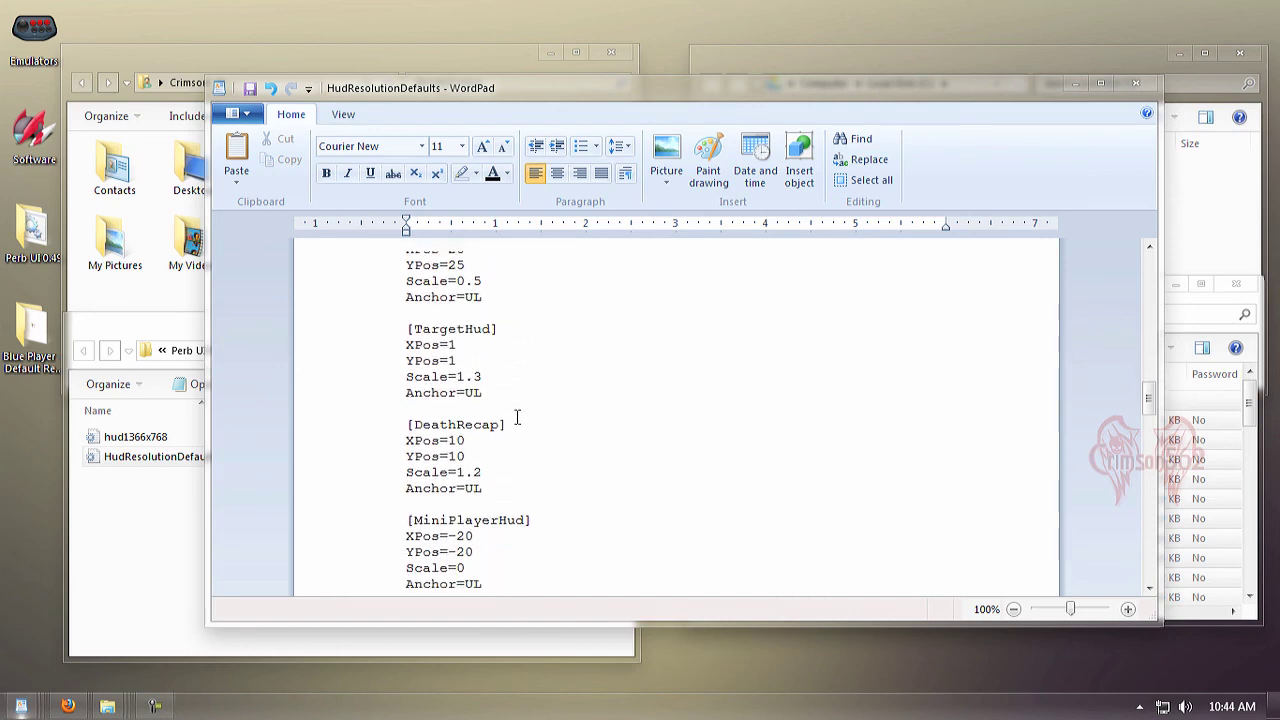
scroll(517, 418, down, 6)
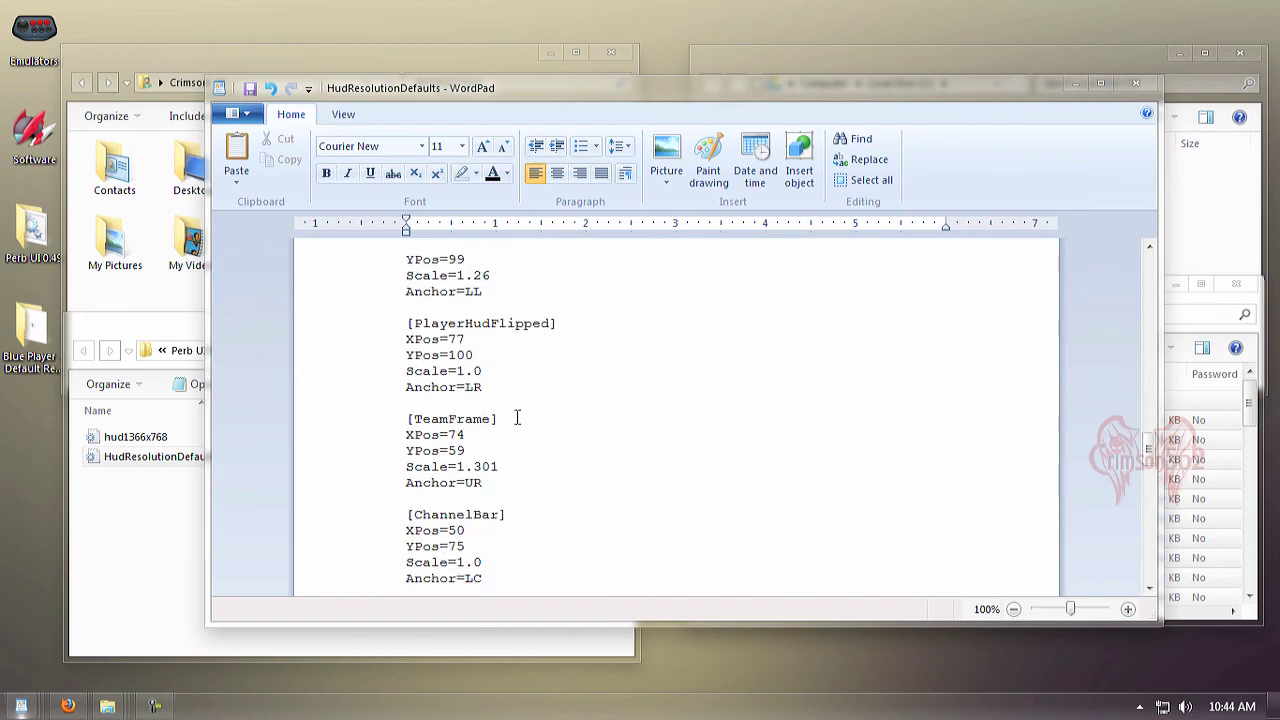
Search the file for "team" and set the TeamFrame section's Anchor to UL
key(ctrl+f)
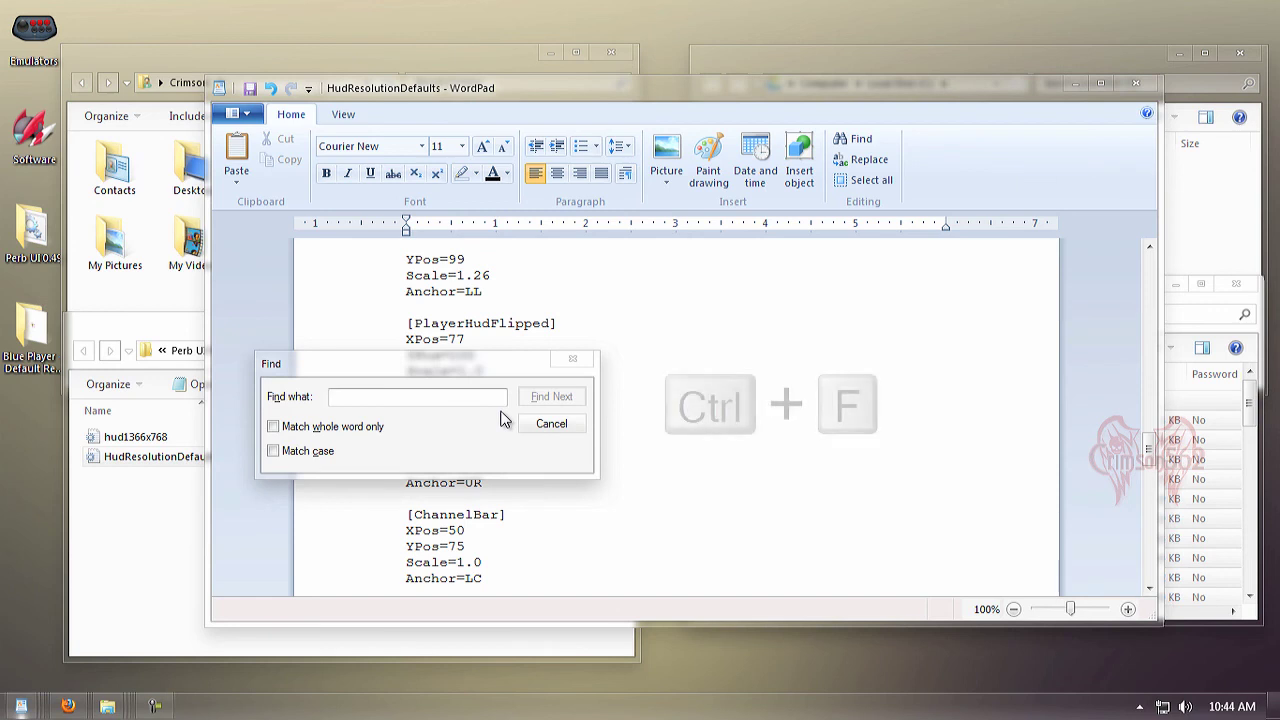
text(team)
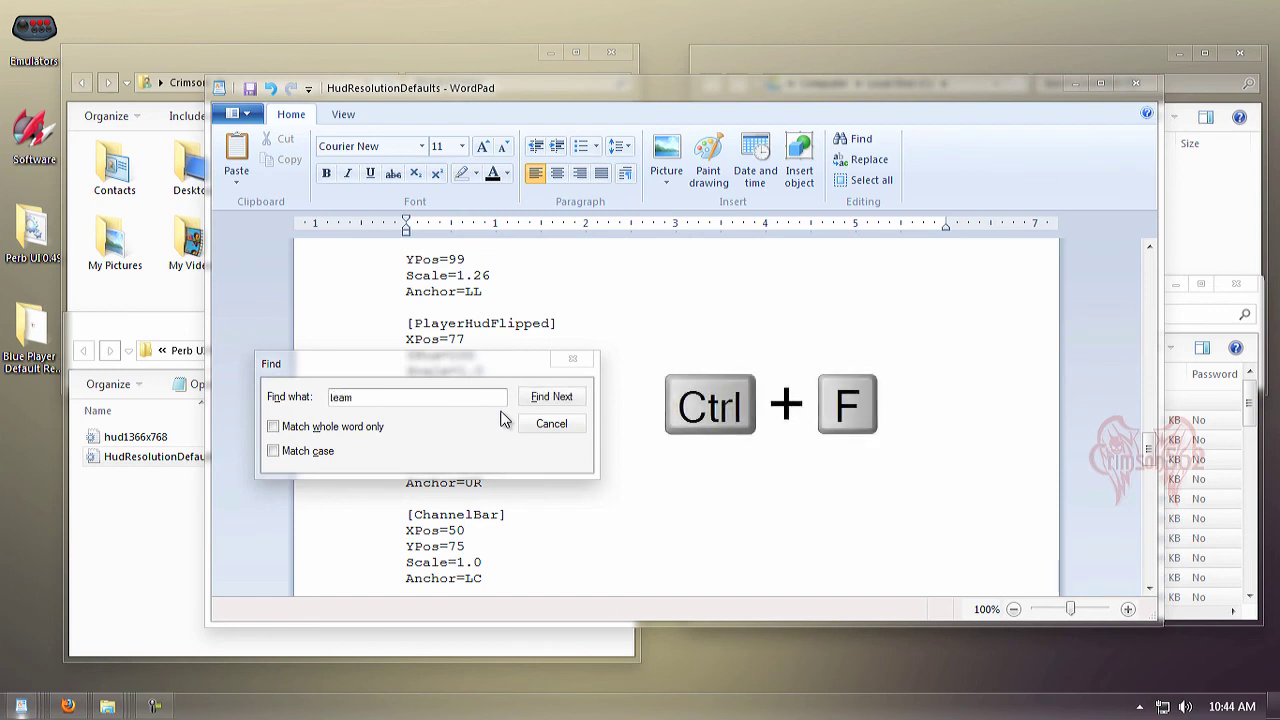
key(Return)
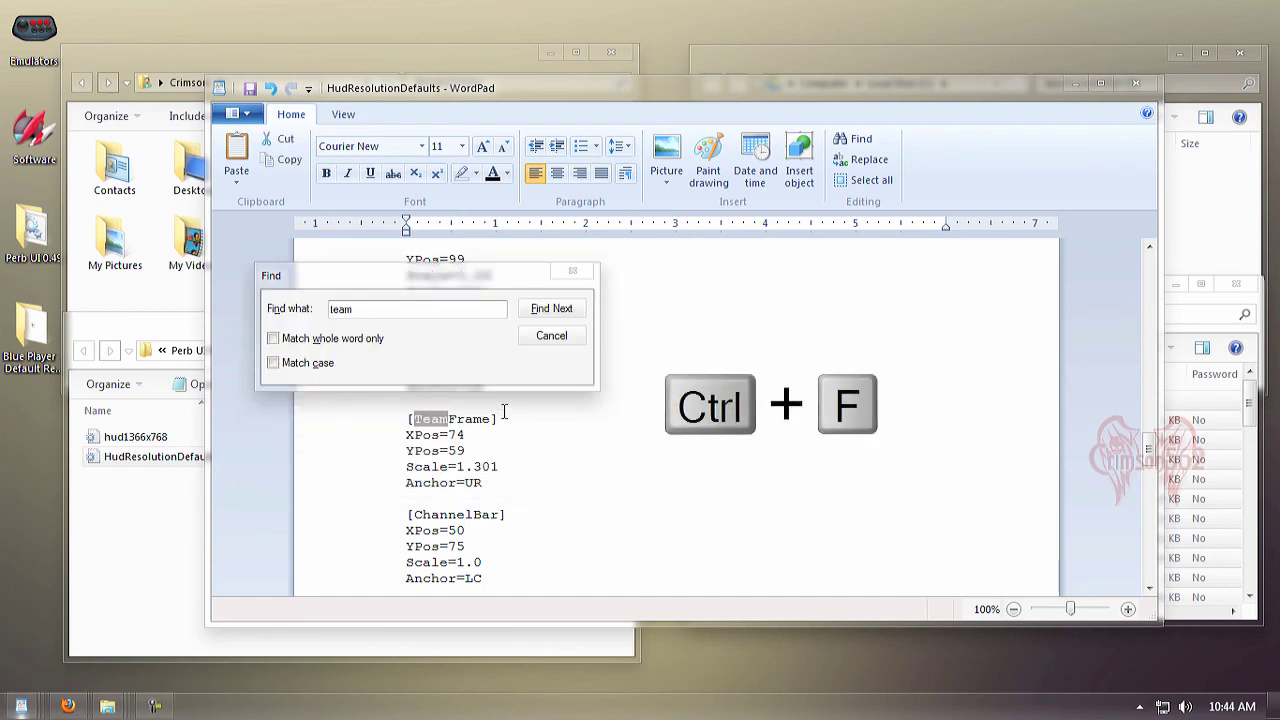
click(561, 337)
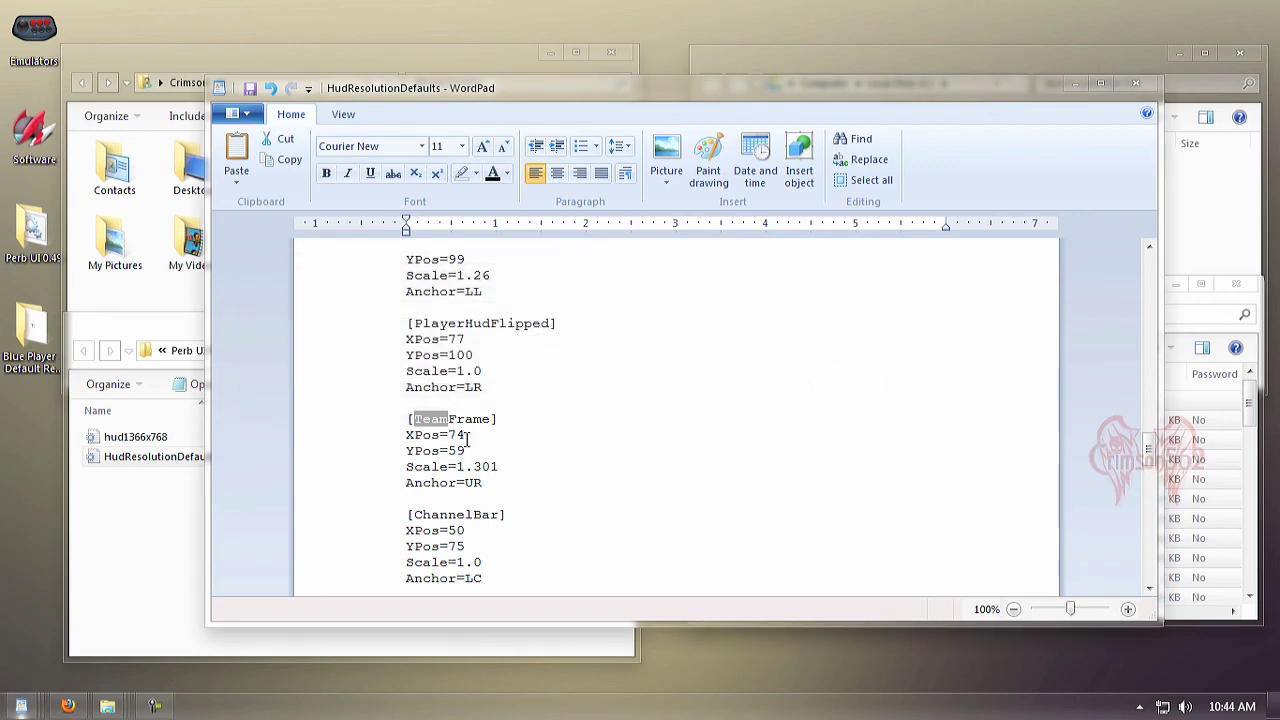
click(487, 484)
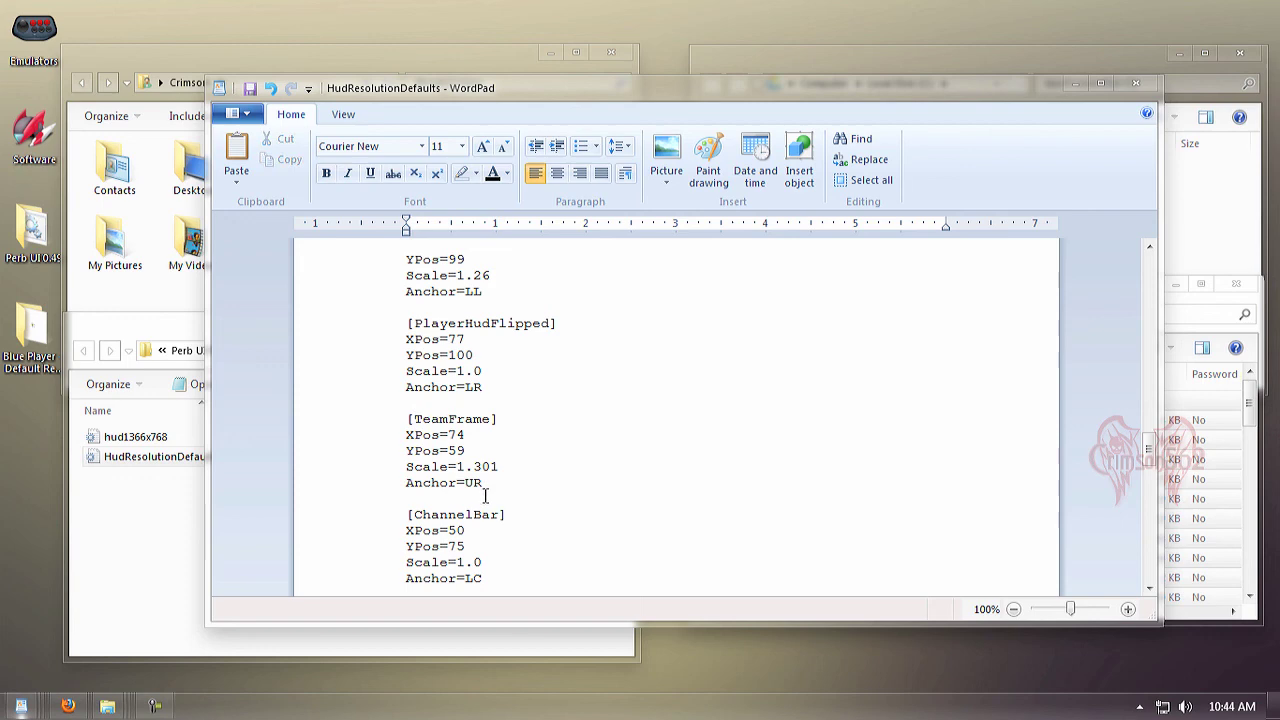
key(BackSpace)
text(L)
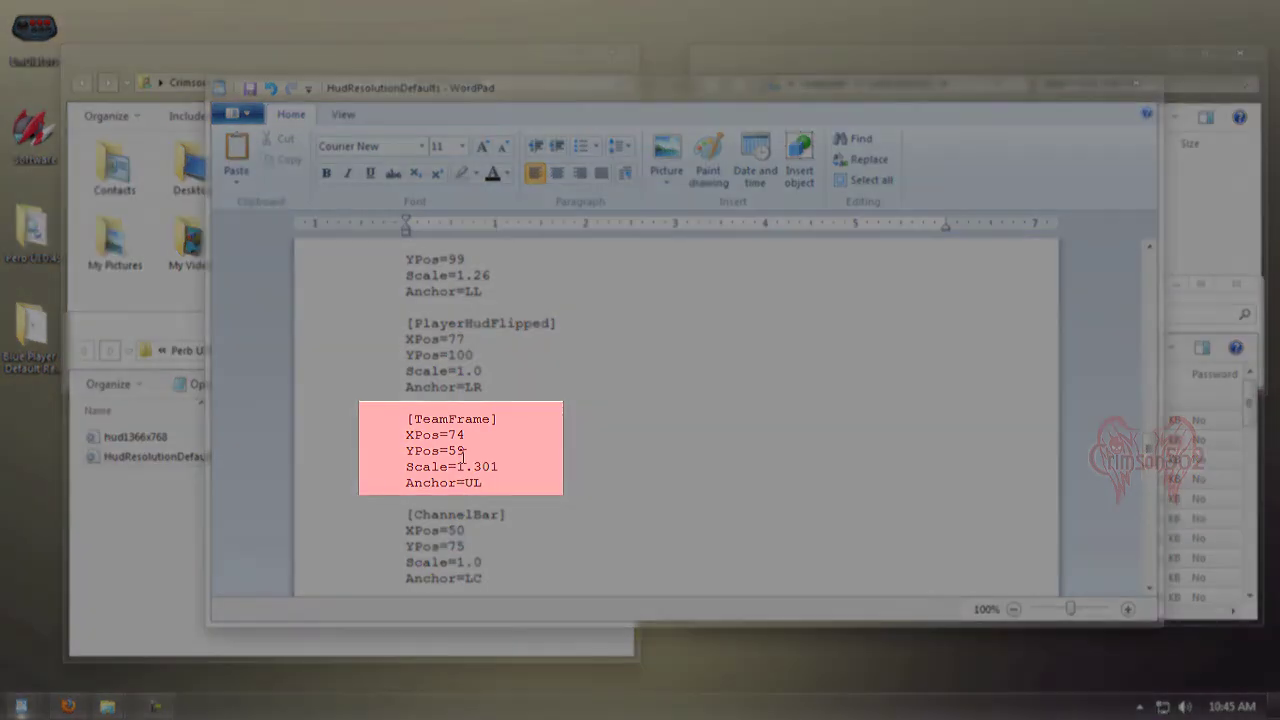
Set the TeamFrame section's XPos to 0 and its YPos to 10
key(Up)
key(Up)
key(Up)
key(BackSpace)
key(BackSpace)
text(0)
click(467, 451)
key(BackSpace)
key(BackSpace)
text(10)
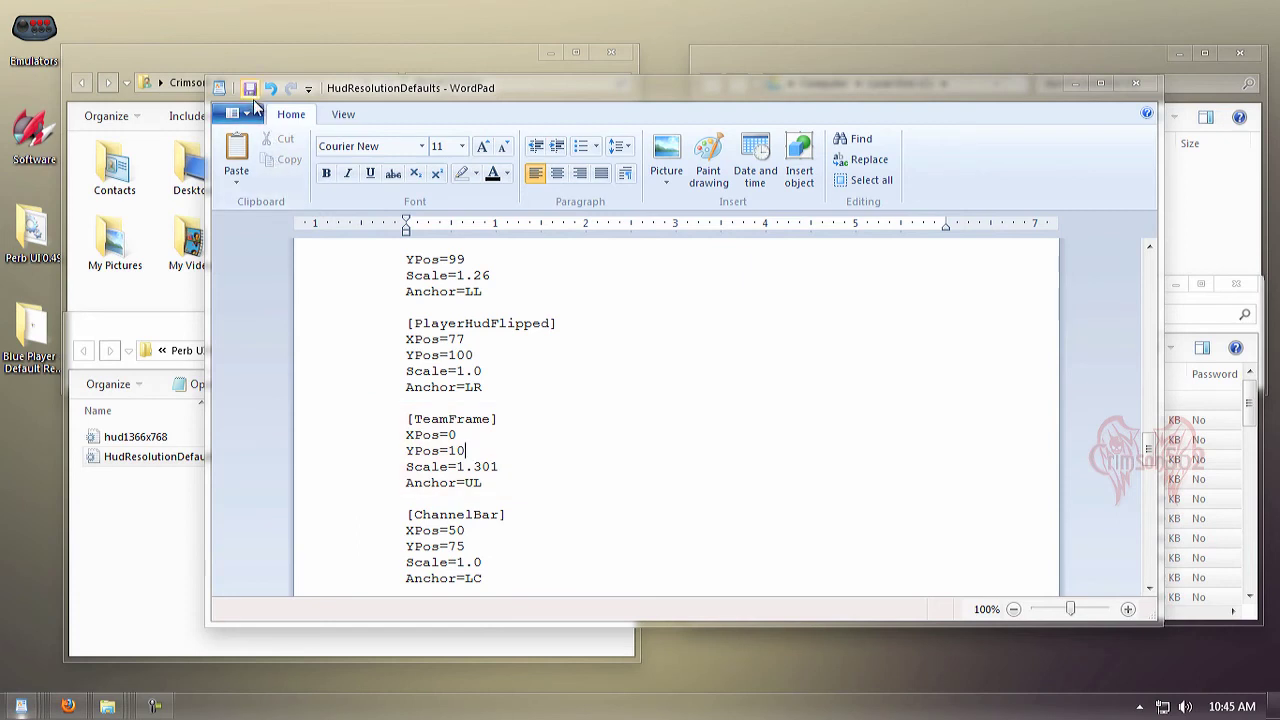
Search the file for "target" and set the TargetHud section's XPos to 4 and YPos to 0
click(470, 490)
scroll(476, 480, down, 1)
scroll(480, 475, down, 2)
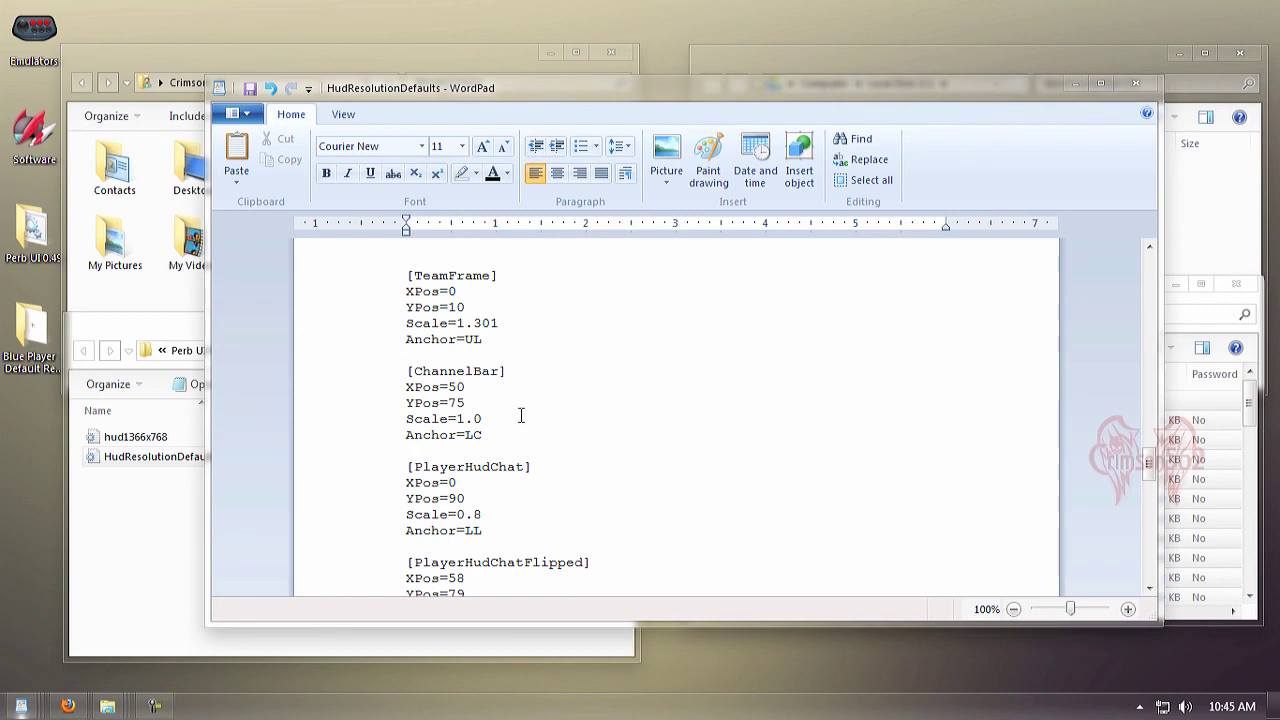
key(ctrl+f)
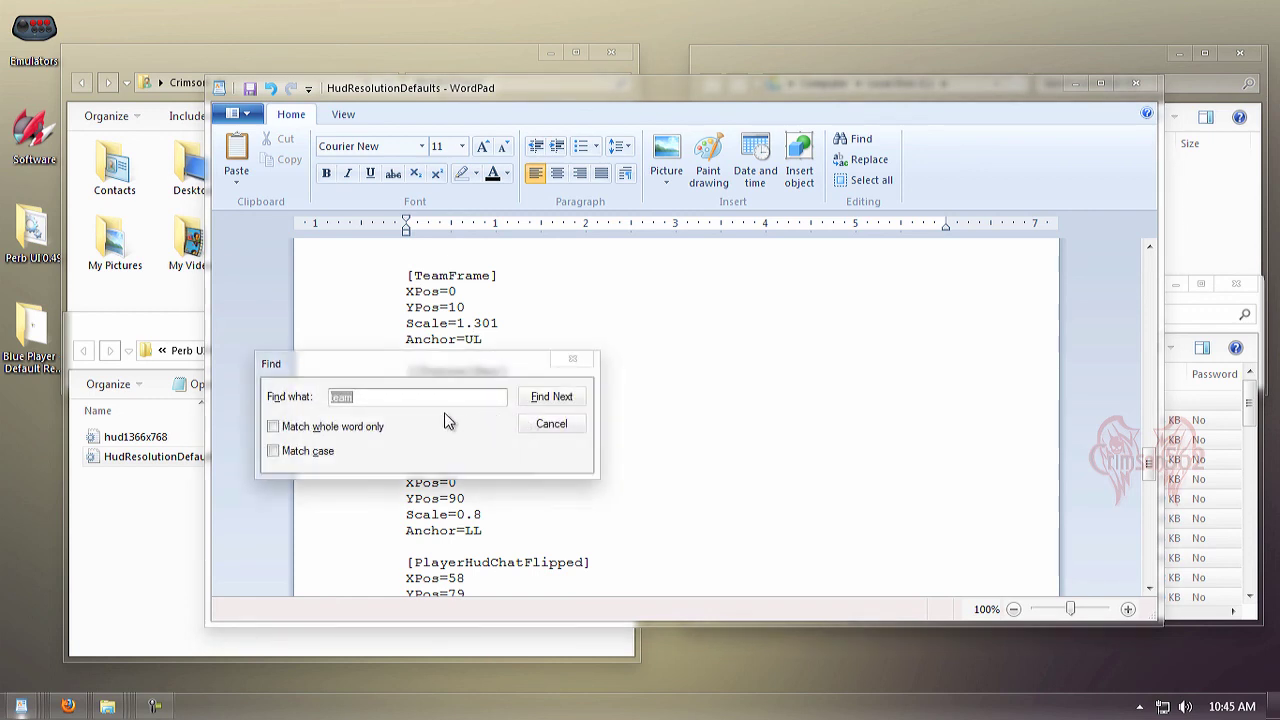
text(target)
key(Return)
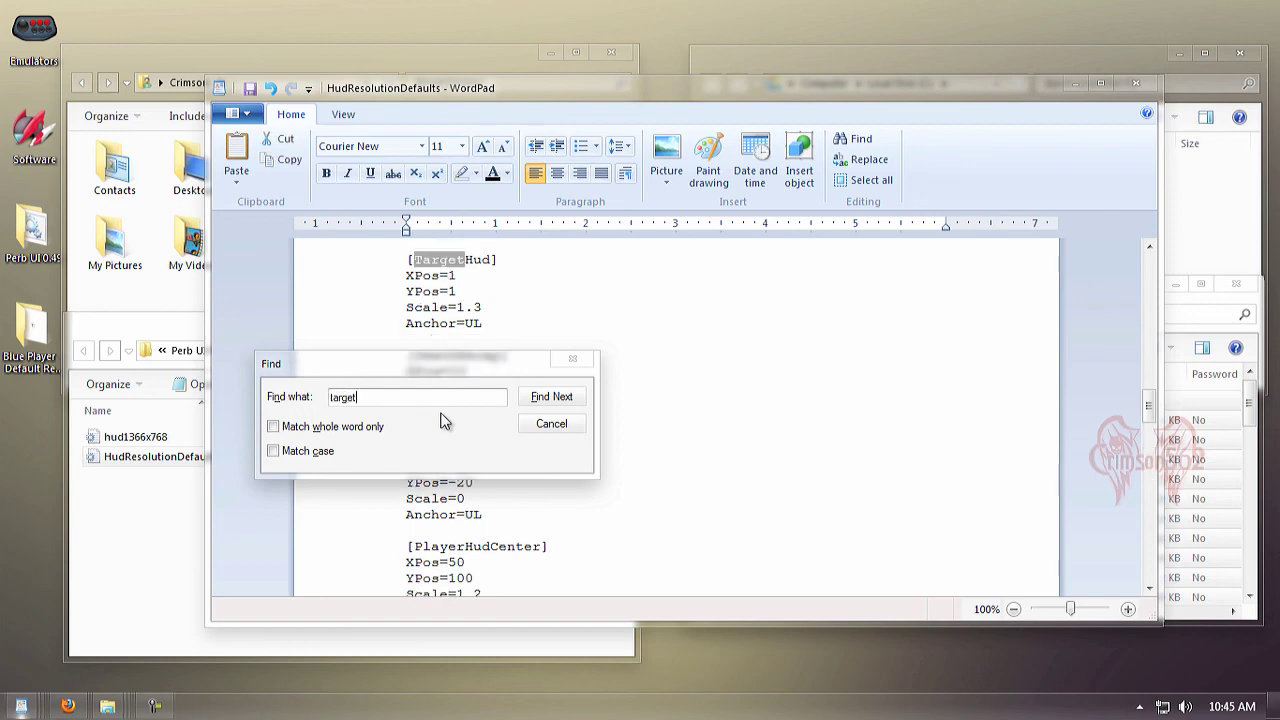
click(549, 424)
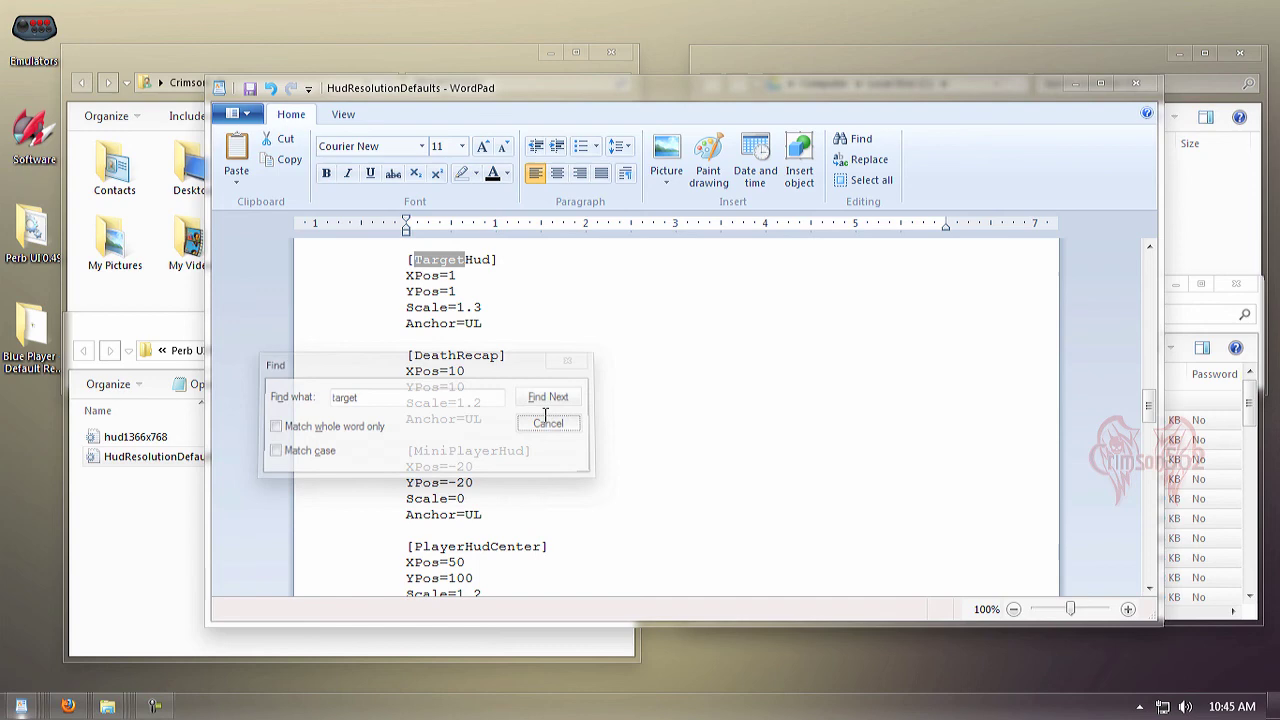
click(463, 278)
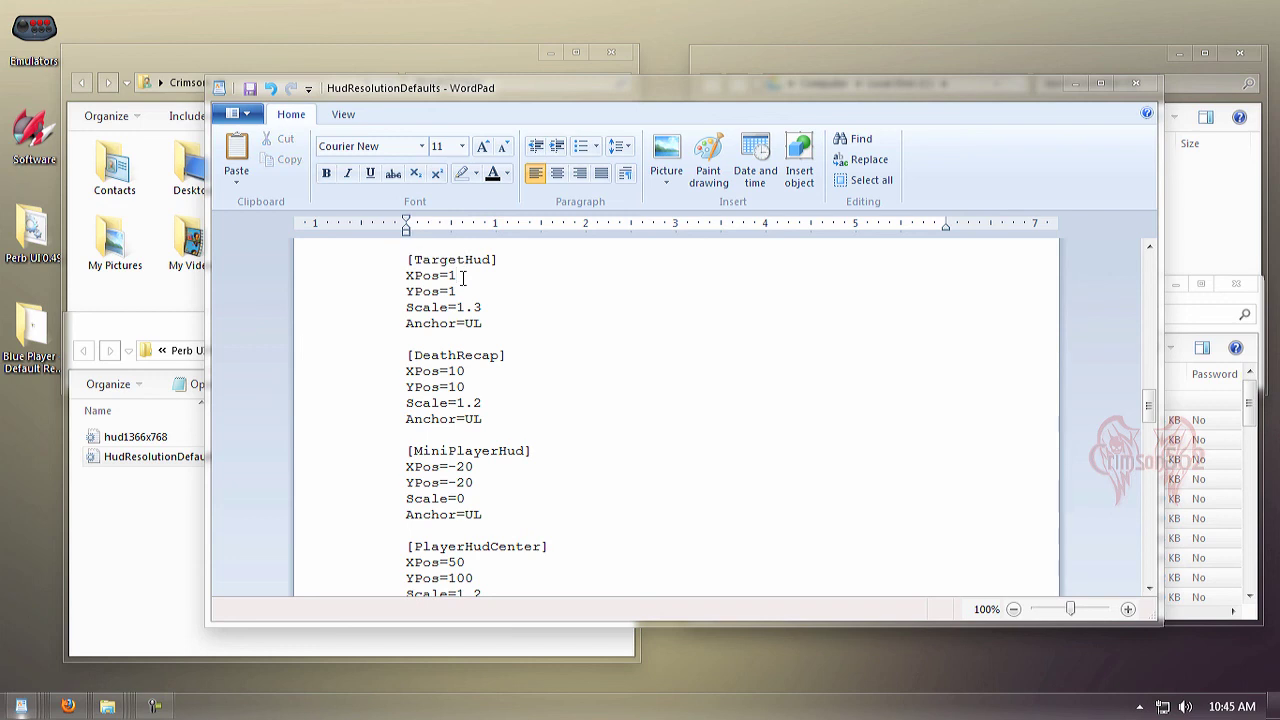
key(BackSpace)
text(4)
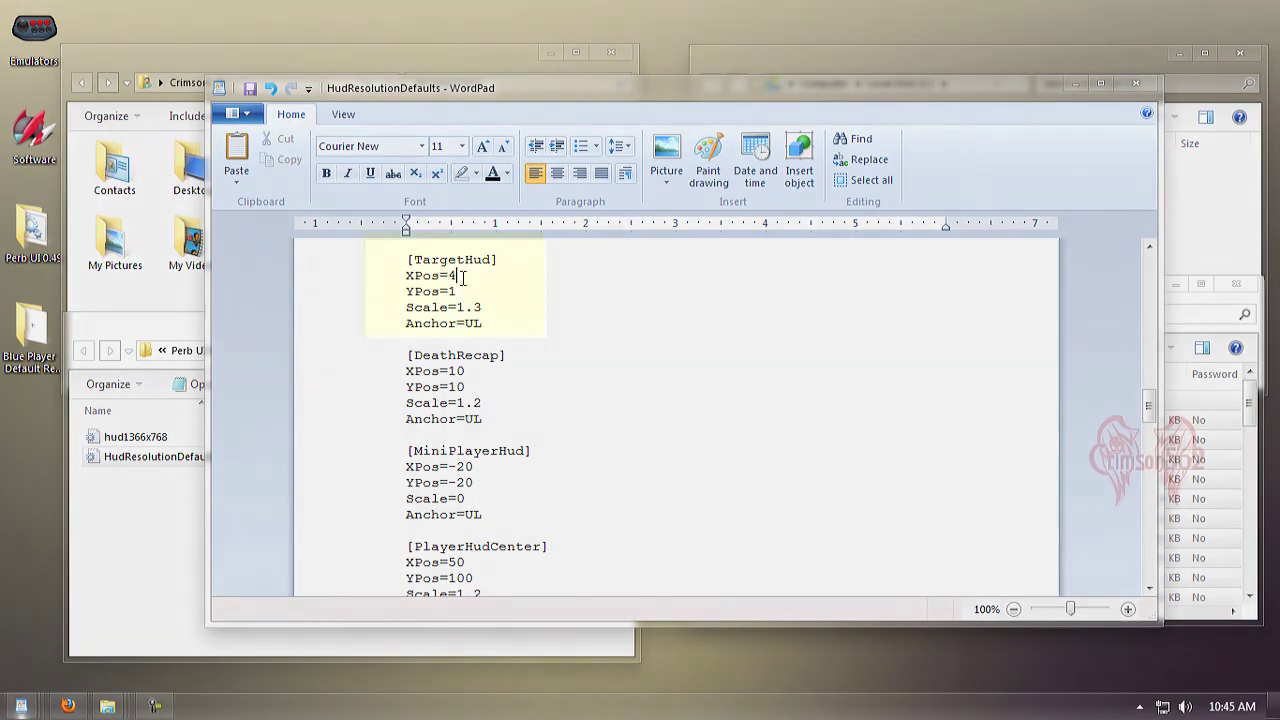
key(BackSpace)
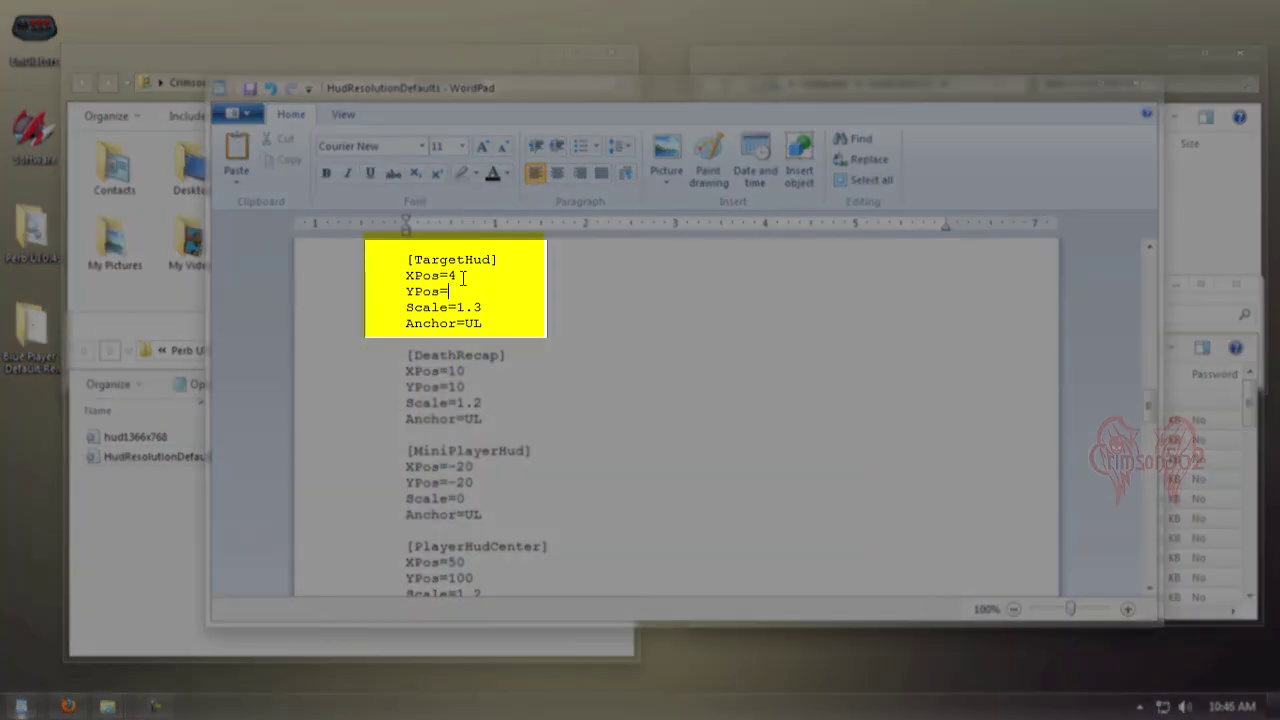
text(0)
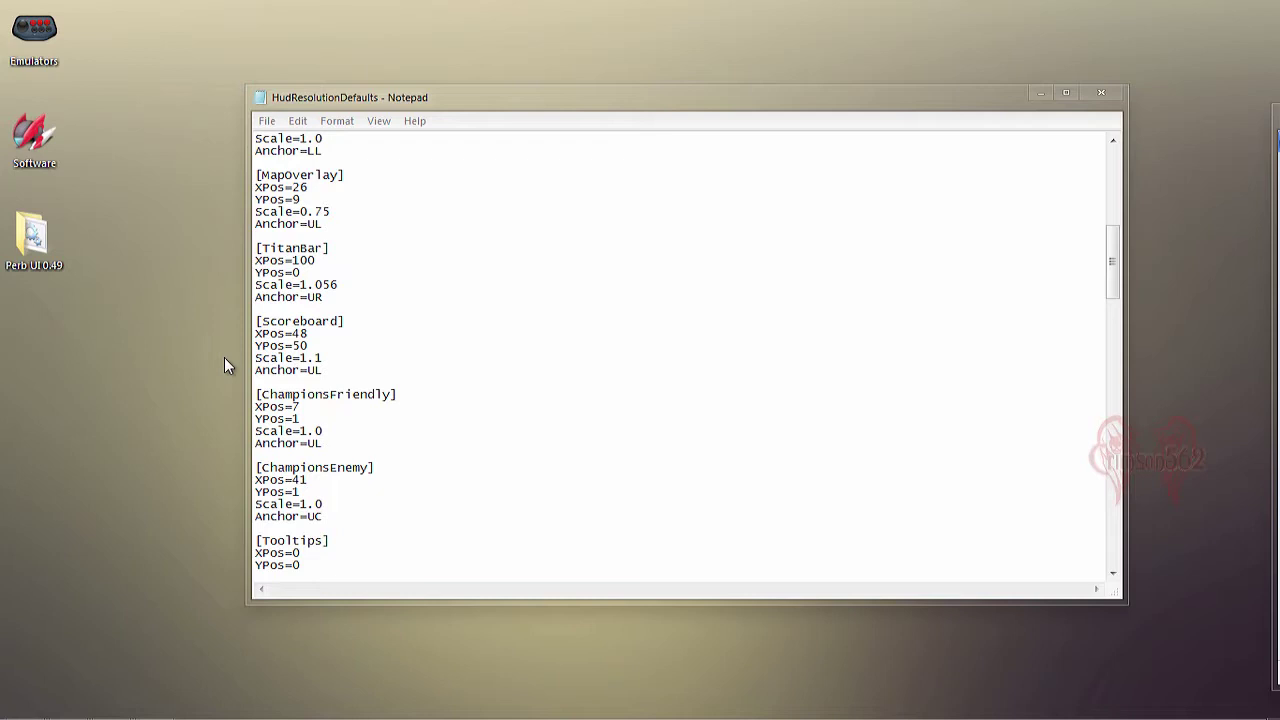
In the Notepad copy of HudResolutionDefaults, set the Scoreboard section's Scale to 1.6
click(329, 361)
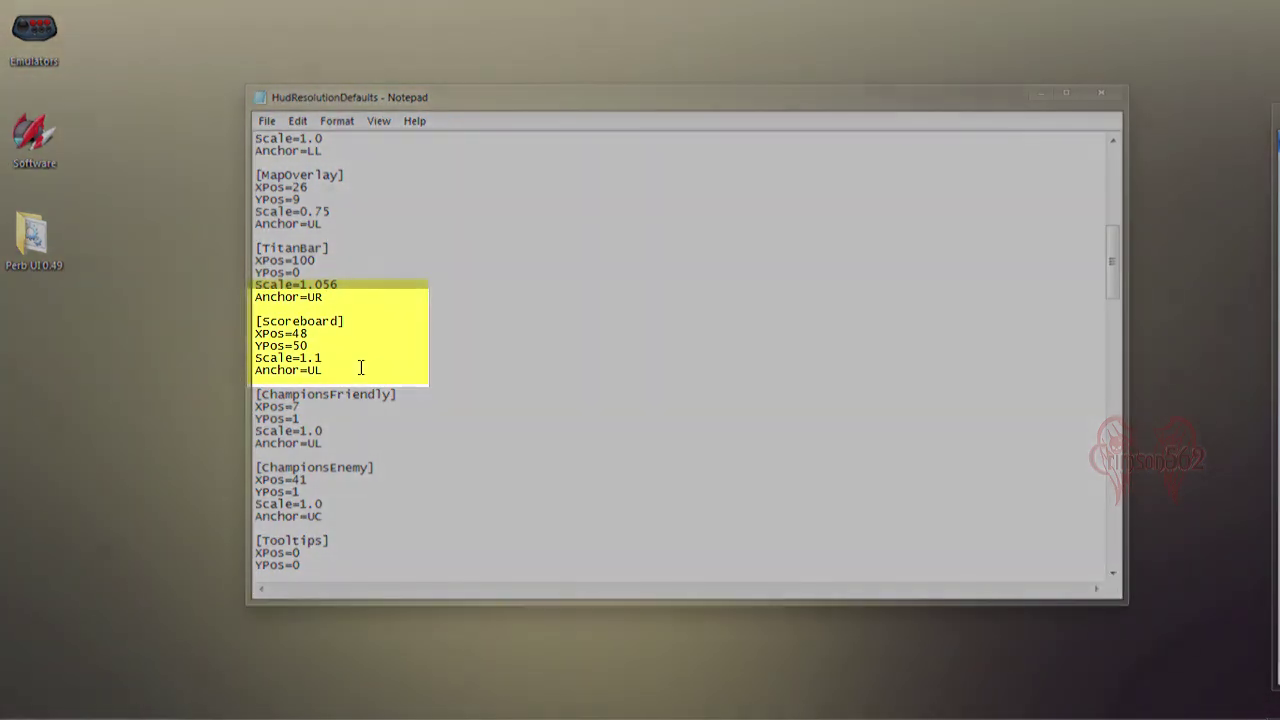
key(BackSpace)
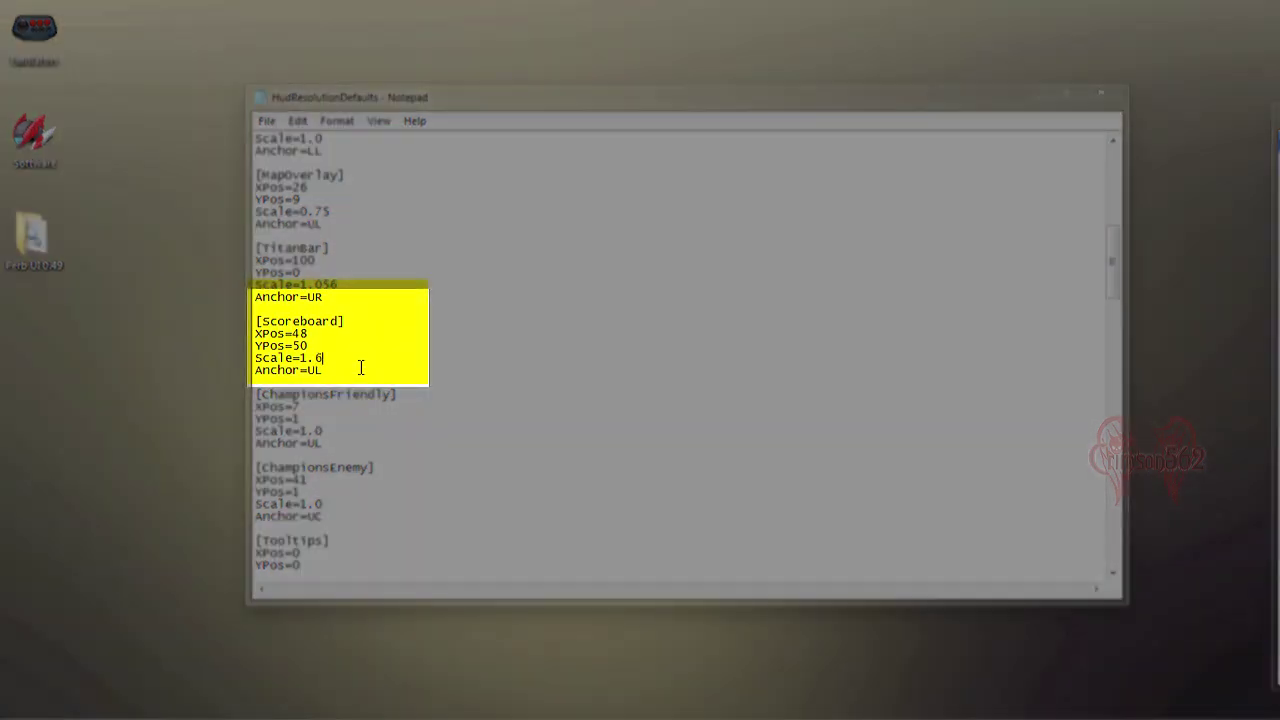
scroll(314, 503, down, 3)
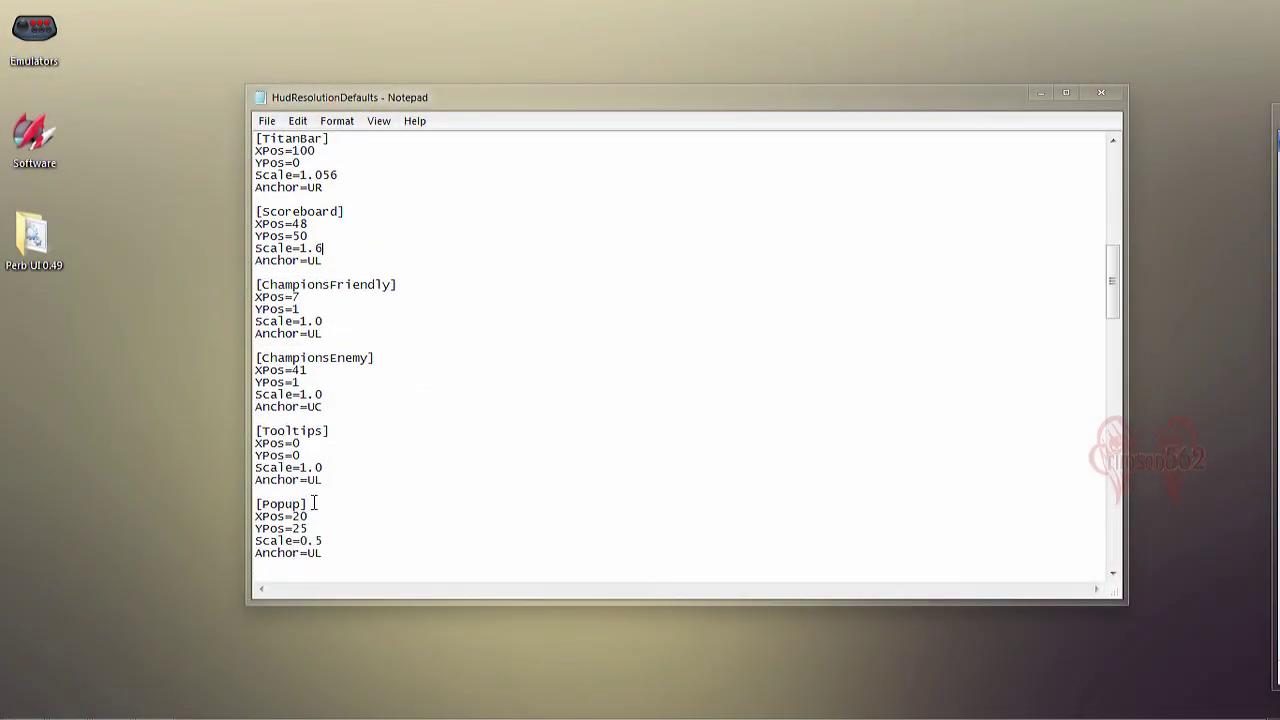
scroll(314, 503, up, 9)
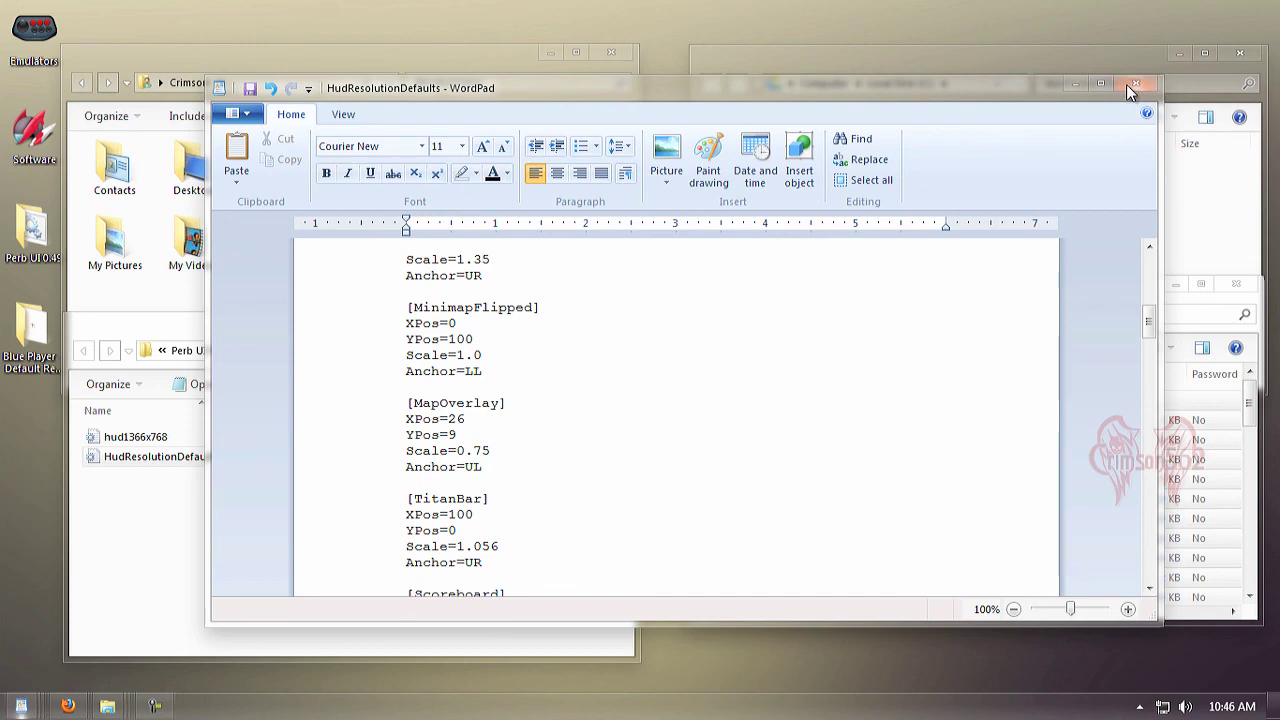
Close the HudResolutionDefaults document, return its folder window to Perb UI Resolutions, and open Perb UI 0.49's SIU 3.328 folder in the Crimson folder window
click(1128, 86)
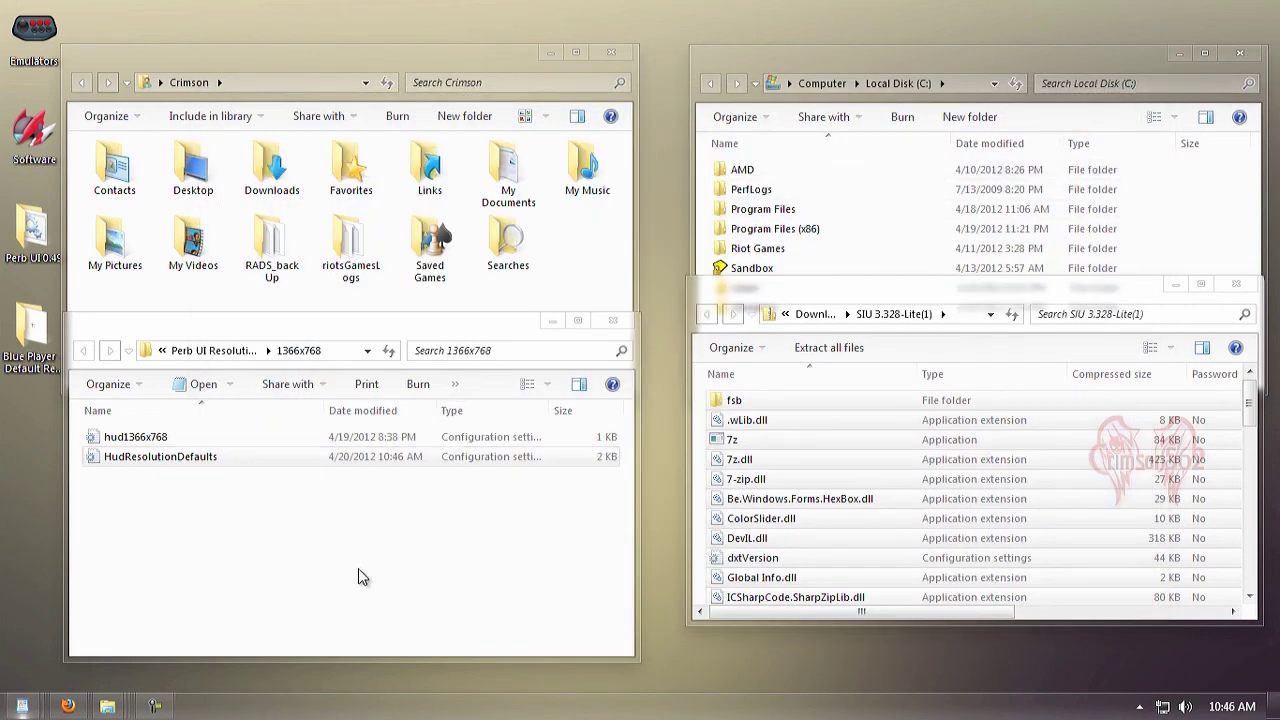
click(82, 352)
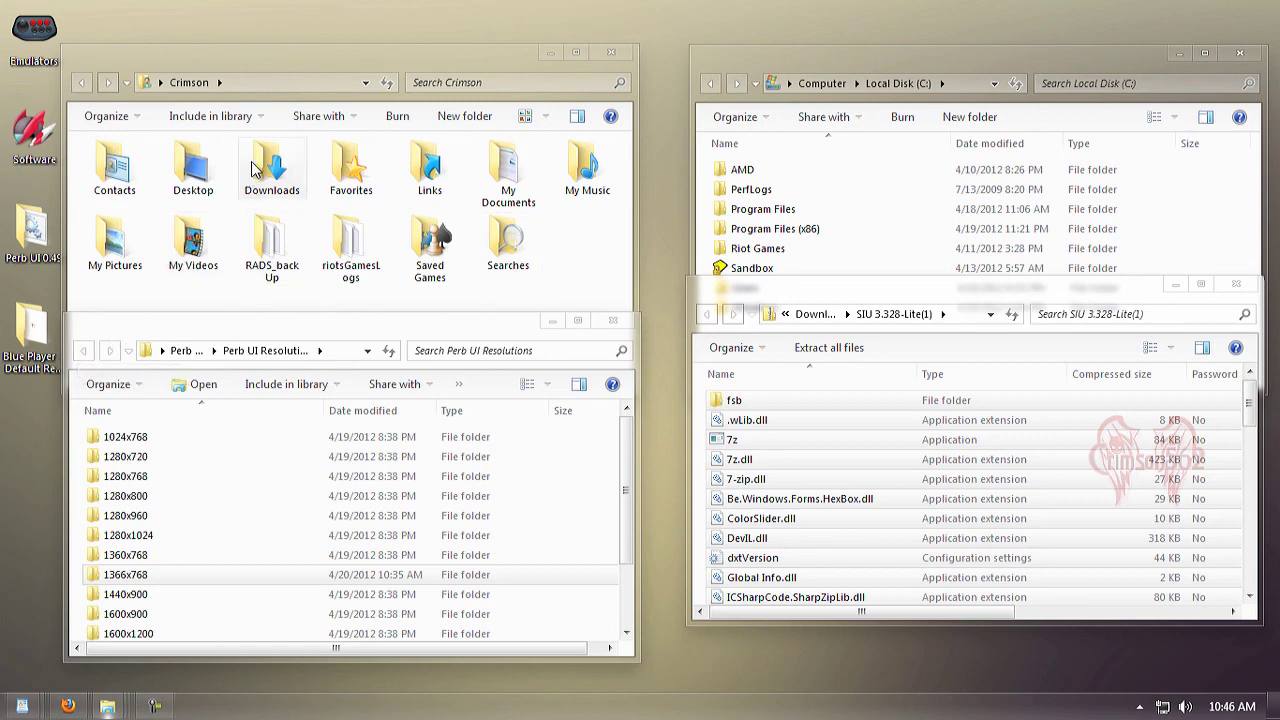
double_click(193, 168)
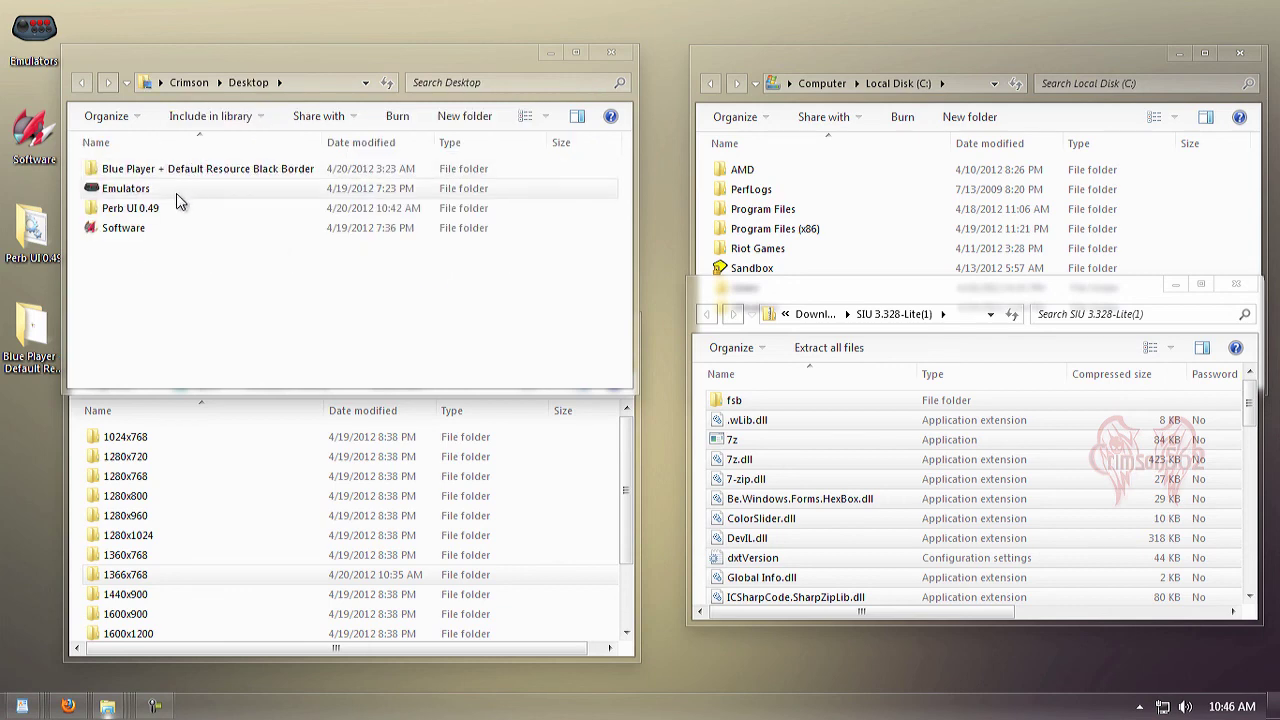
double_click(140, 210)
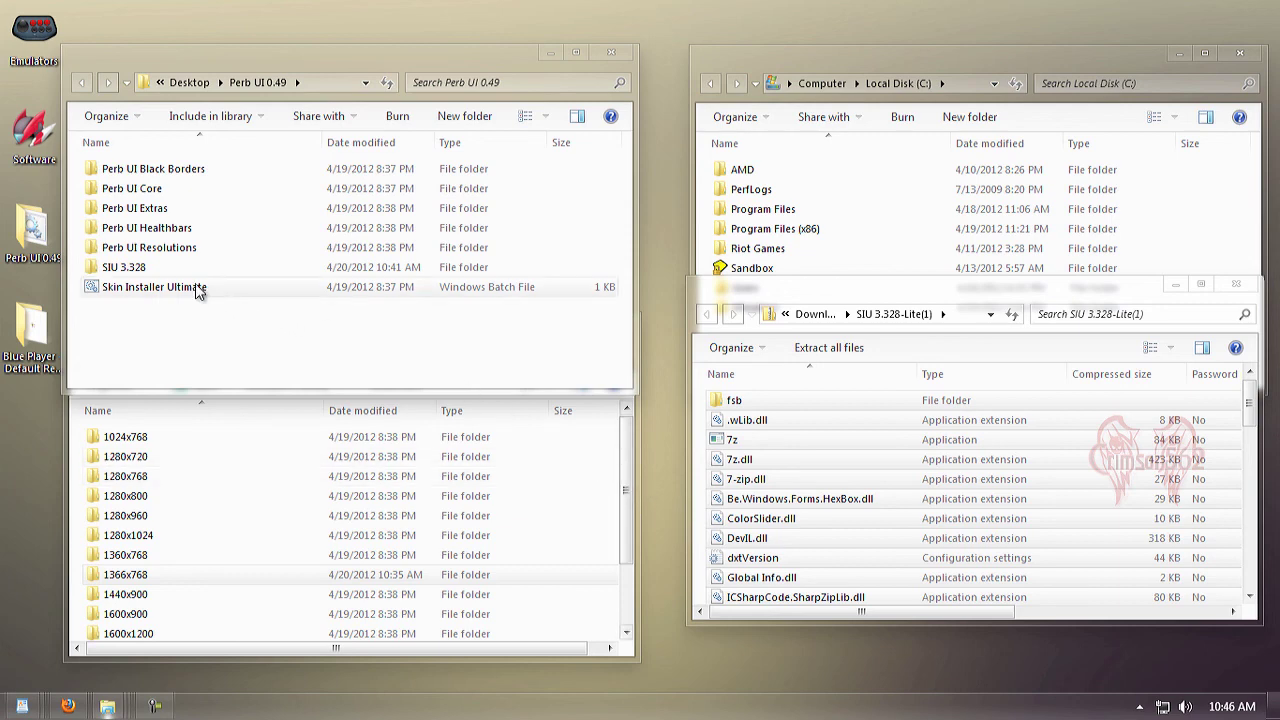
click(122, 276)
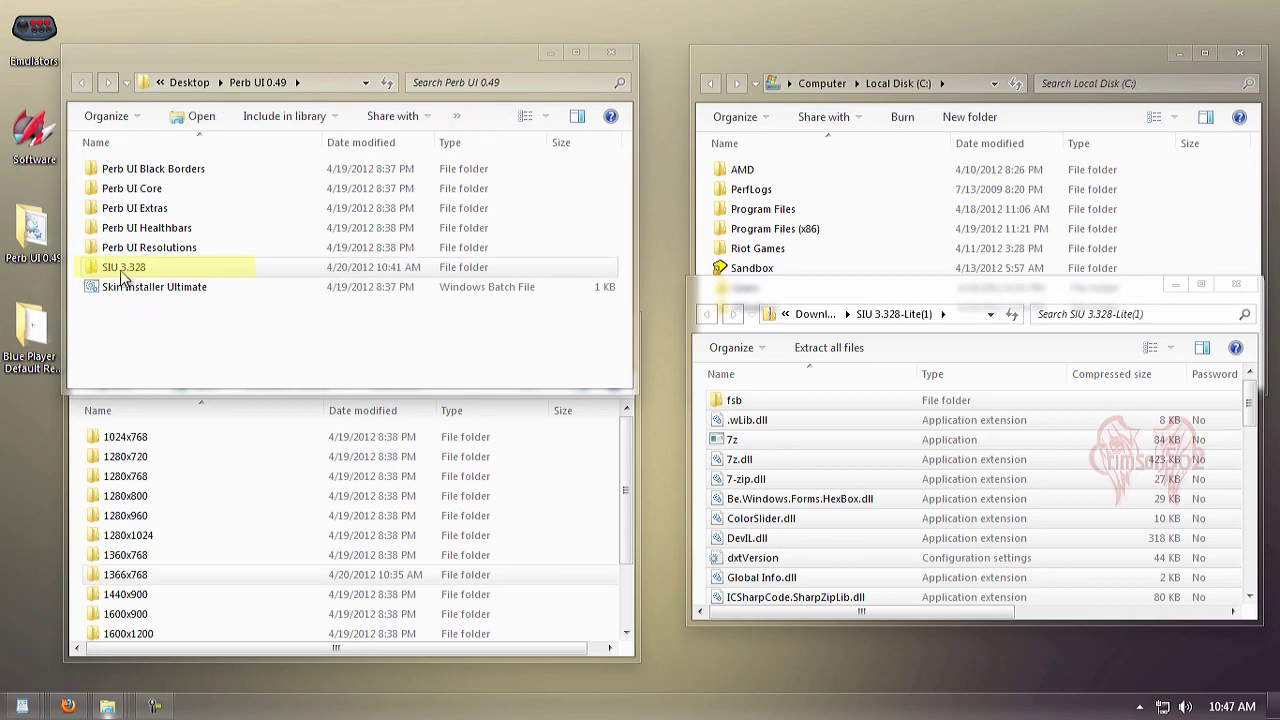
double_click(122, 276)
Launch the Skin Installer Ultimate application from the SIU 3.328 folder
scroll(242, 274, down, 10)
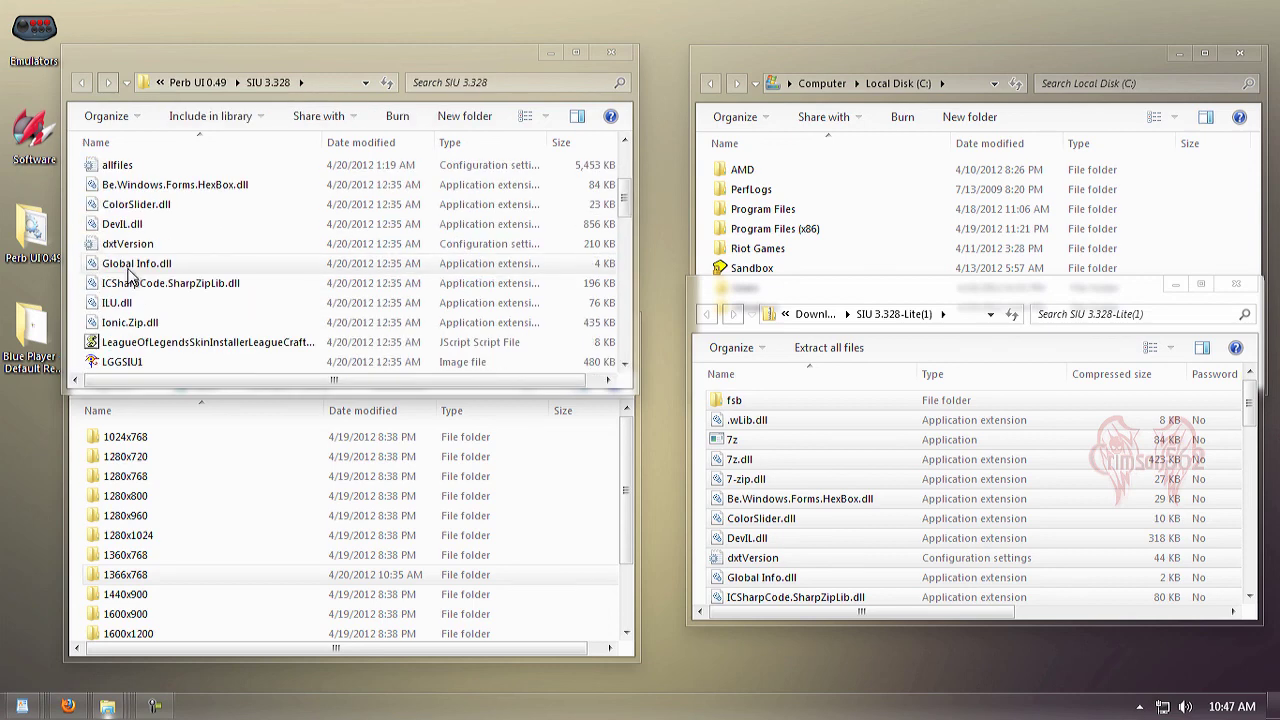
scroll(242, 267, down, 6)
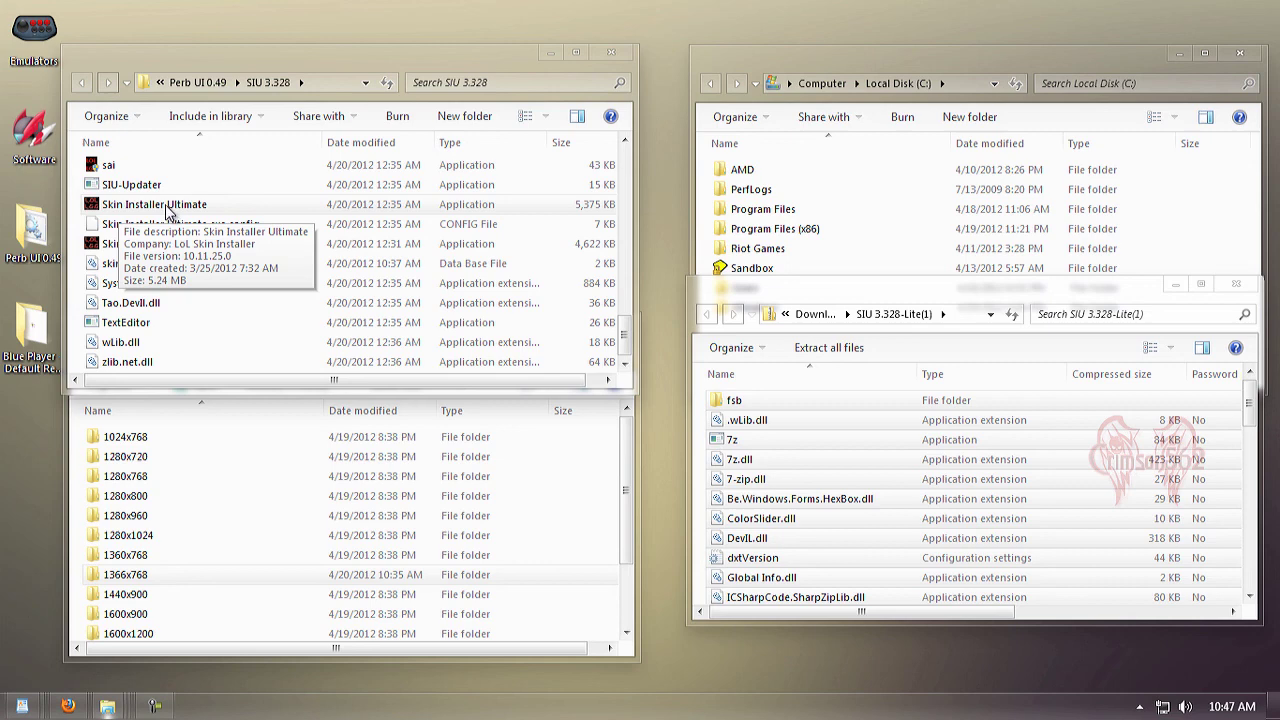
click(167, 210)
right_click(166, 208)
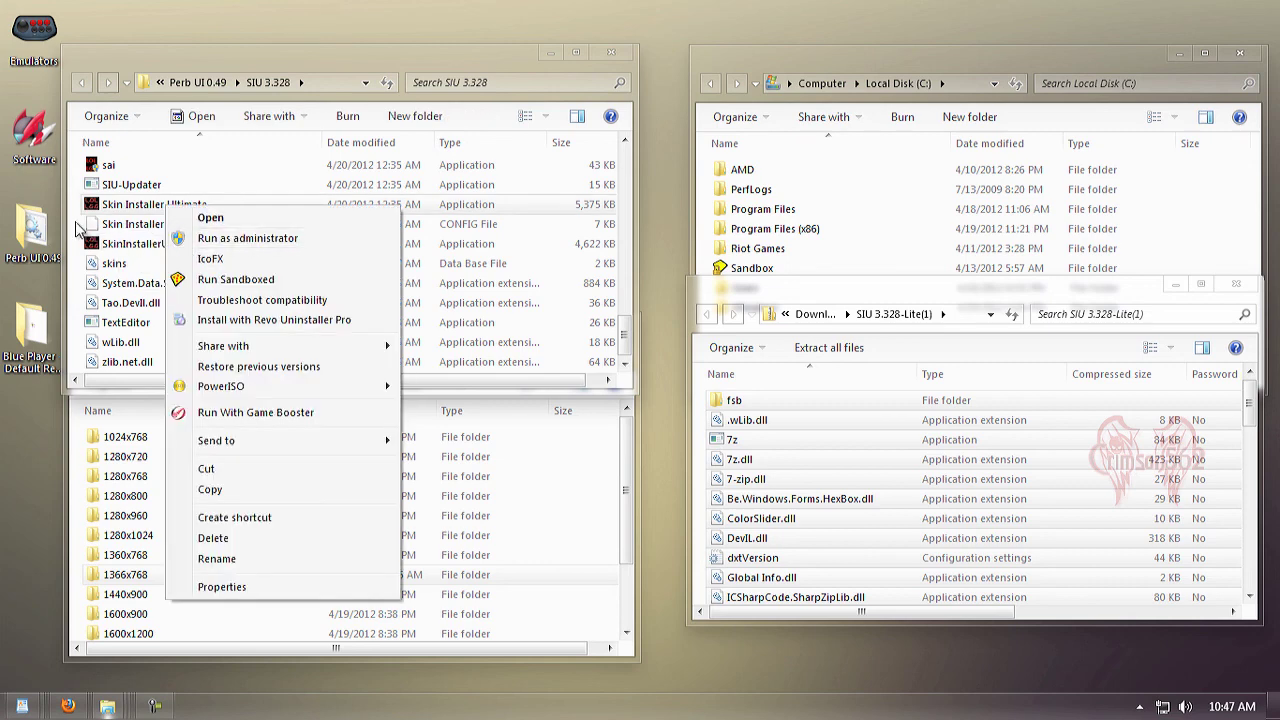
click(78, 228)
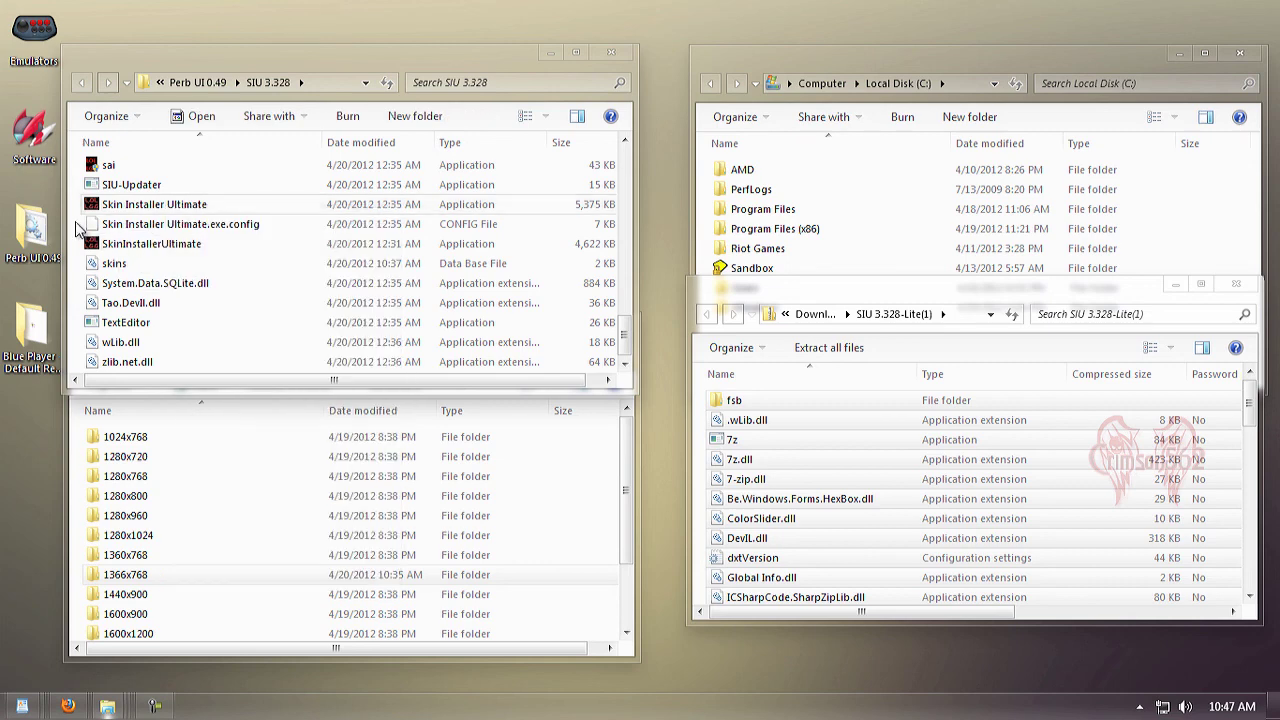
double_click(135, 206)
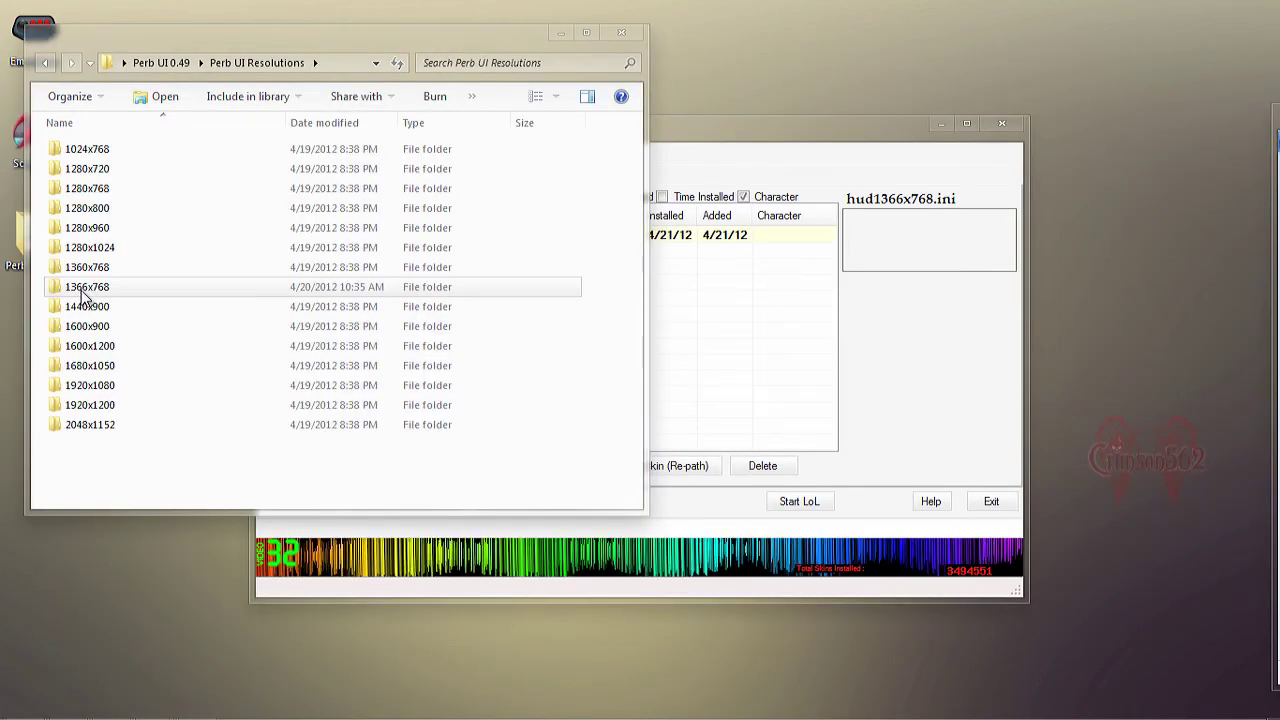
Add the 1366x768 resolution folder to the skin installer, choosing the lol_game_client_sln release 0.0.0.142 deploy location for hud1366x768.ini
drag(114, 291, 731, 346)
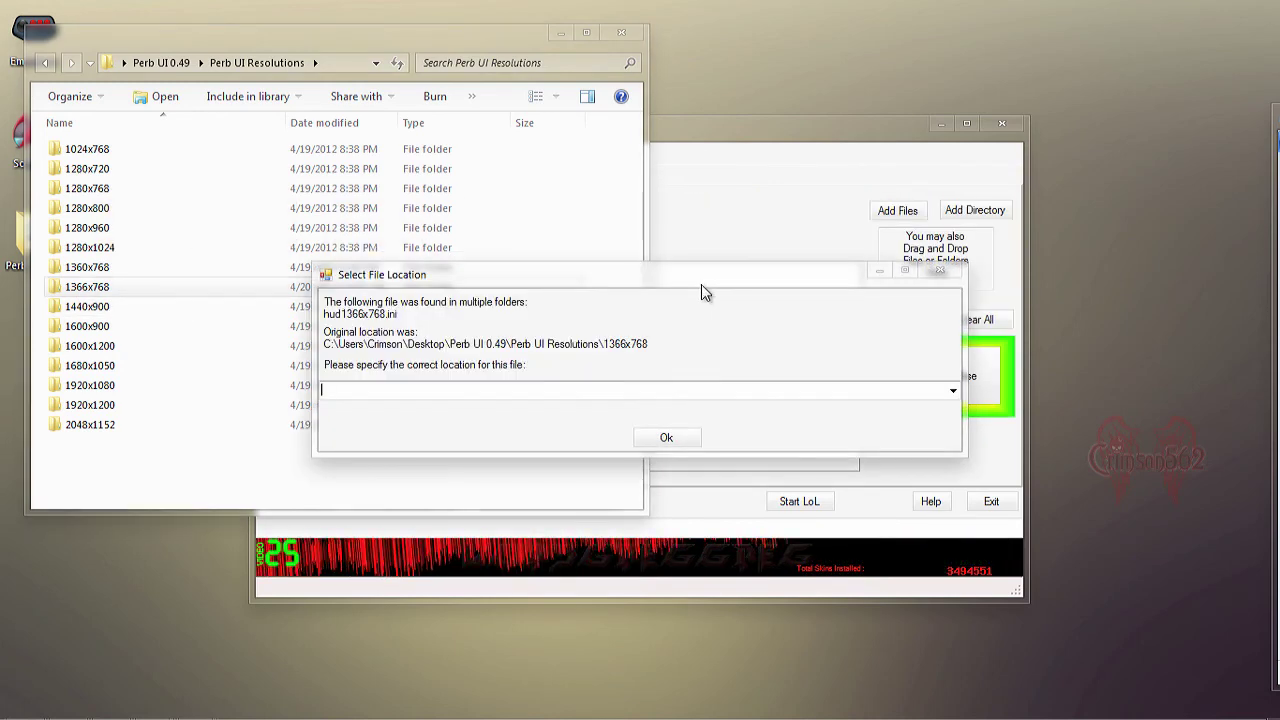
click(952, 392)
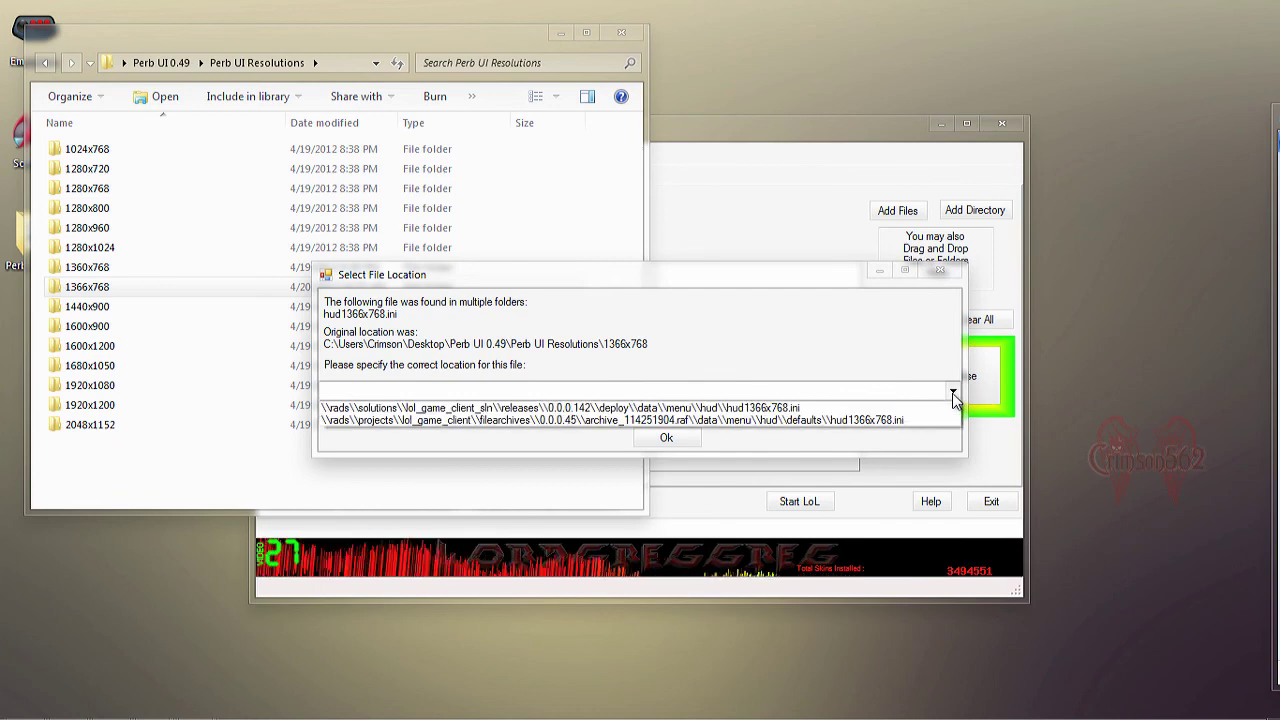
click(628, 410)
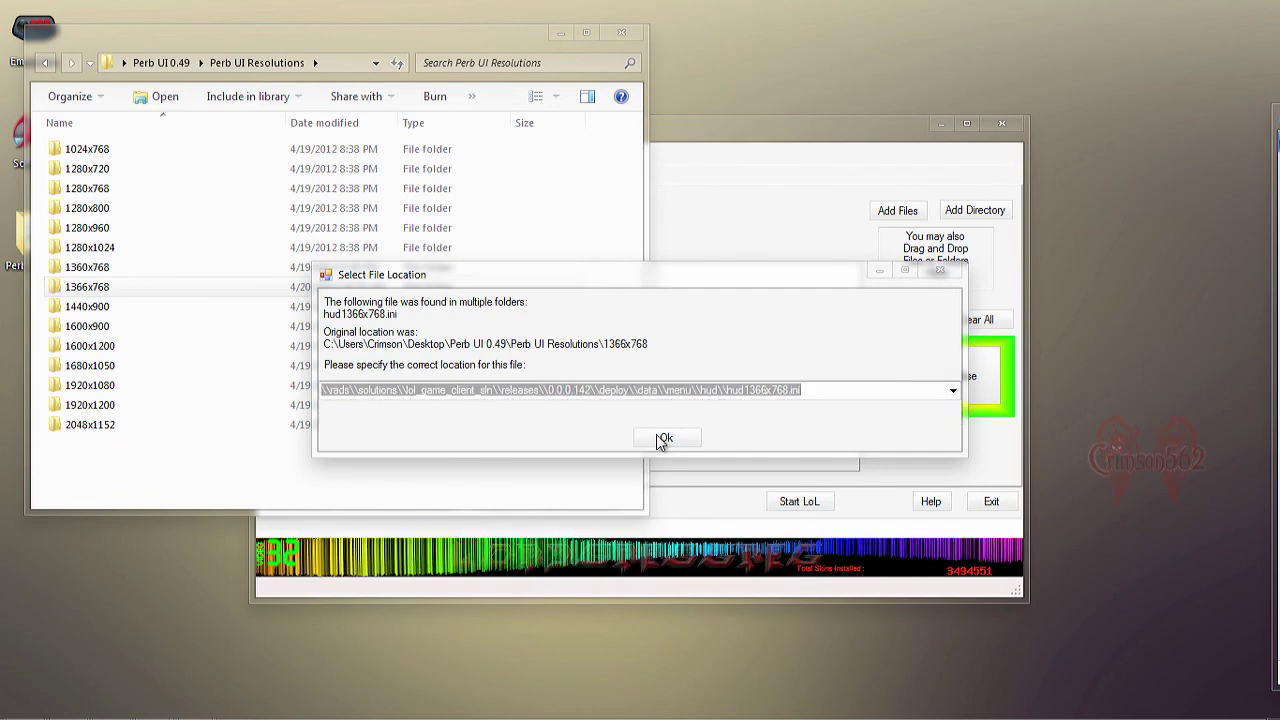
click(663, 438)
Finish adding files and finalize the skin under the suggested name hud1366x768.ini
click(538, 383)
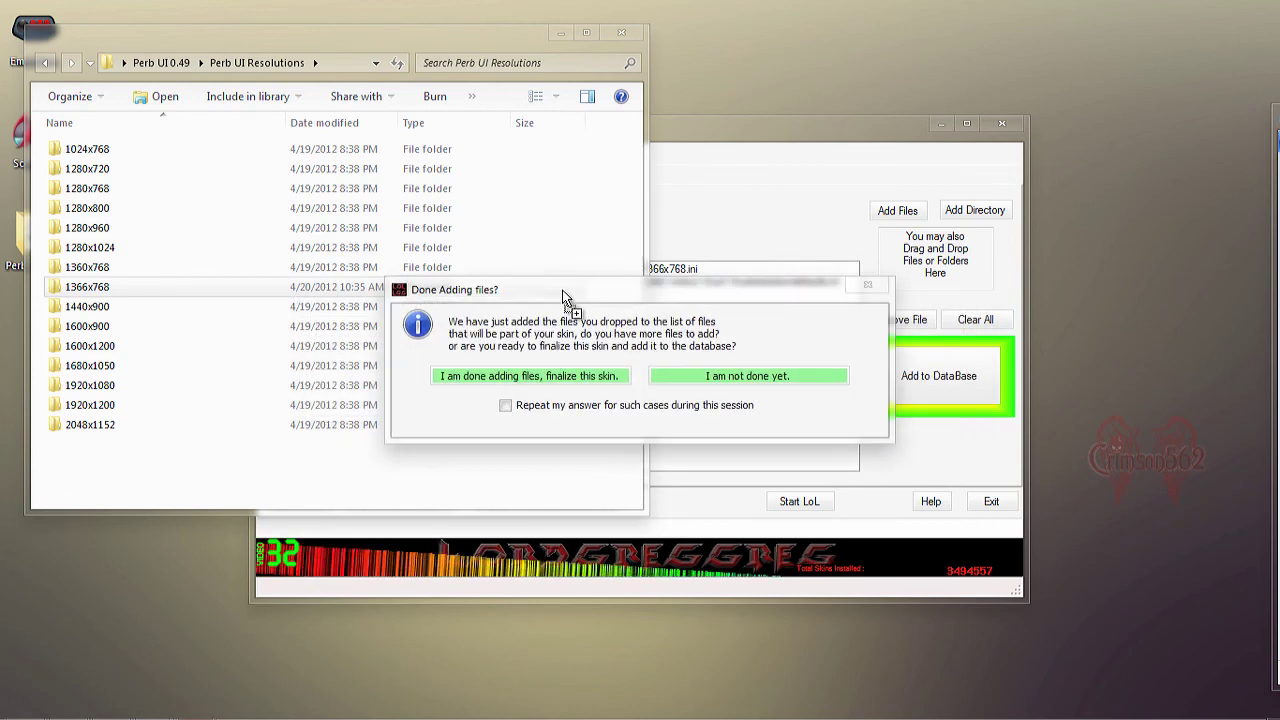
click(502, 378)
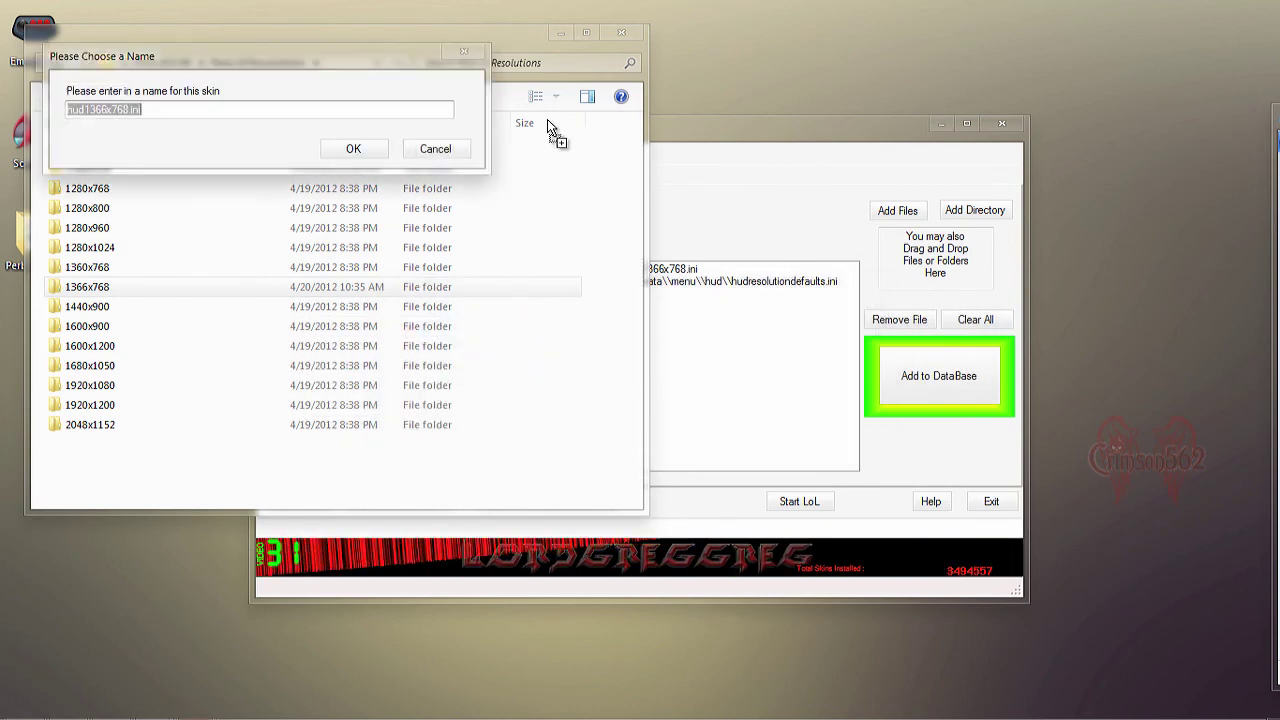
click(342, 156)
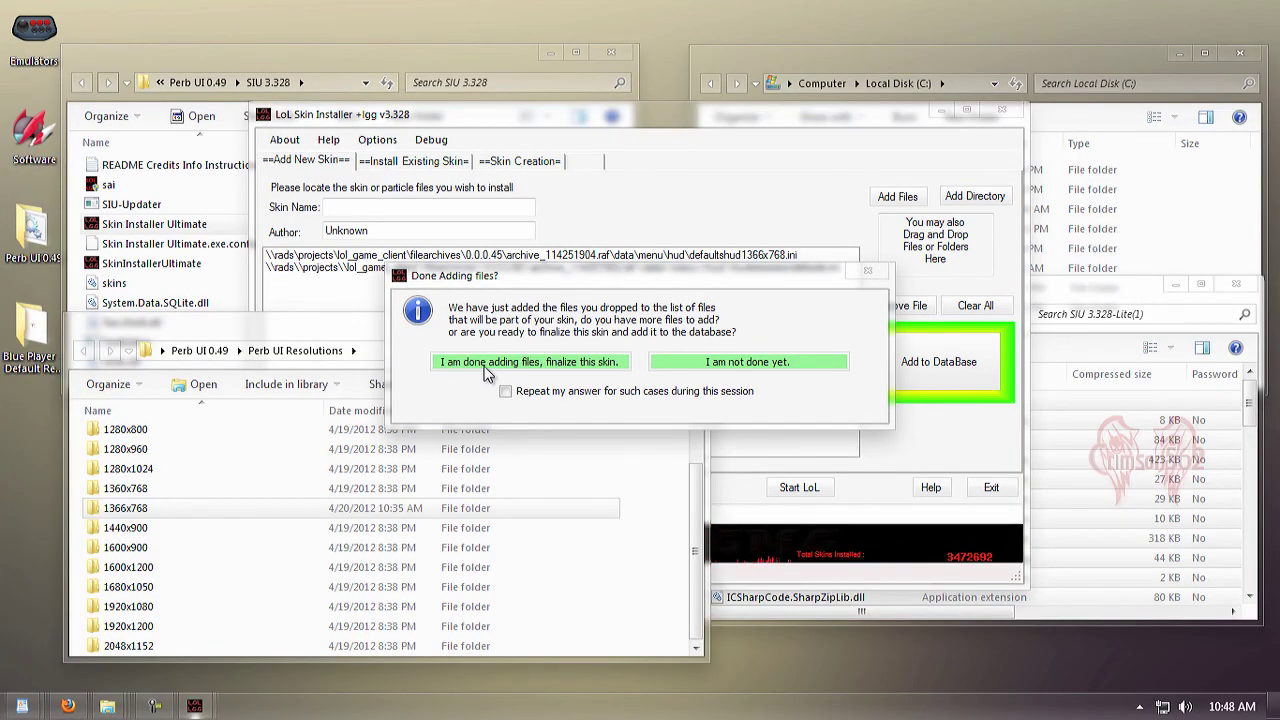
Finalize the skin as hudresolutiondefaults.ini, add it to the database without automatic installation, and select its entry
click(487, 364)
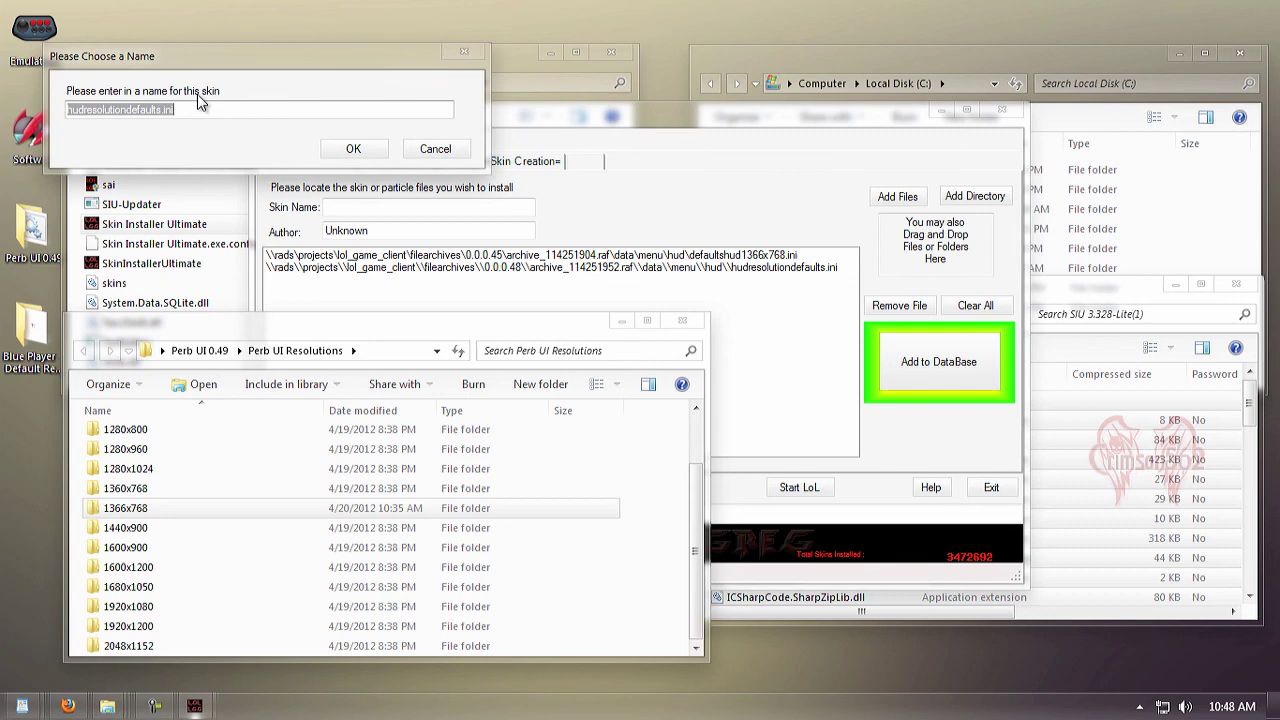
click(342, 152)
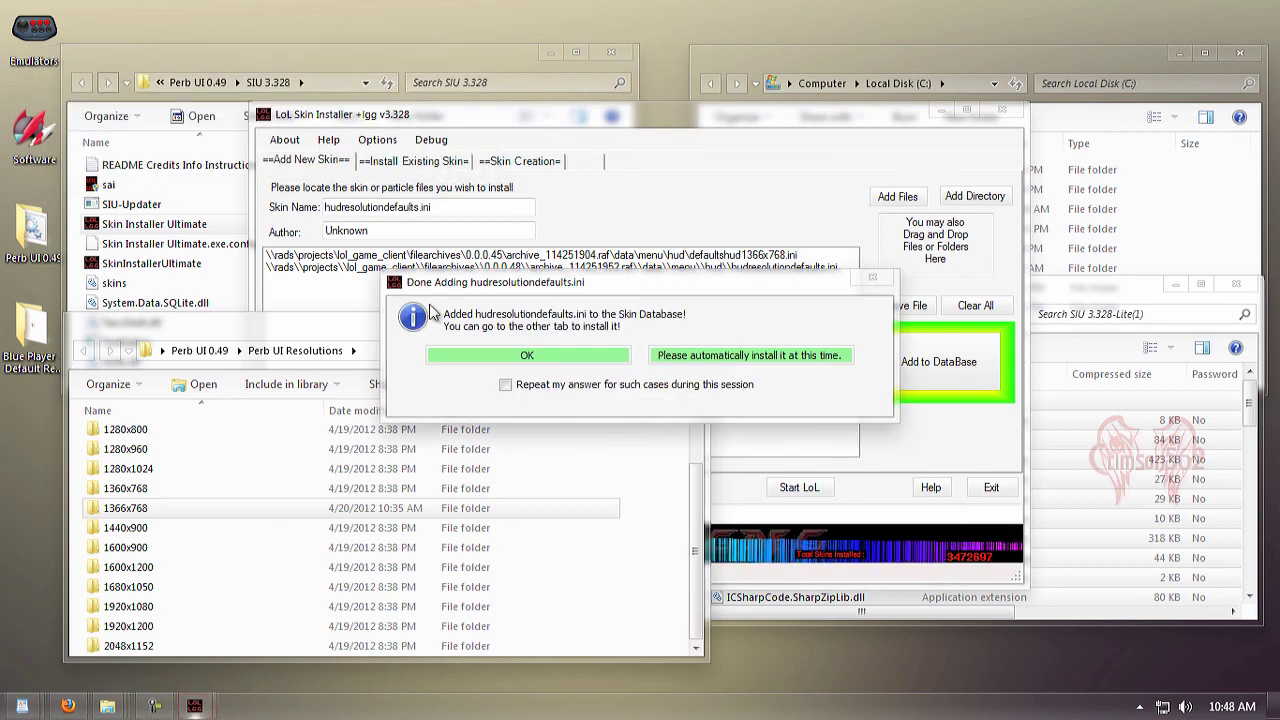
click(515, 358)
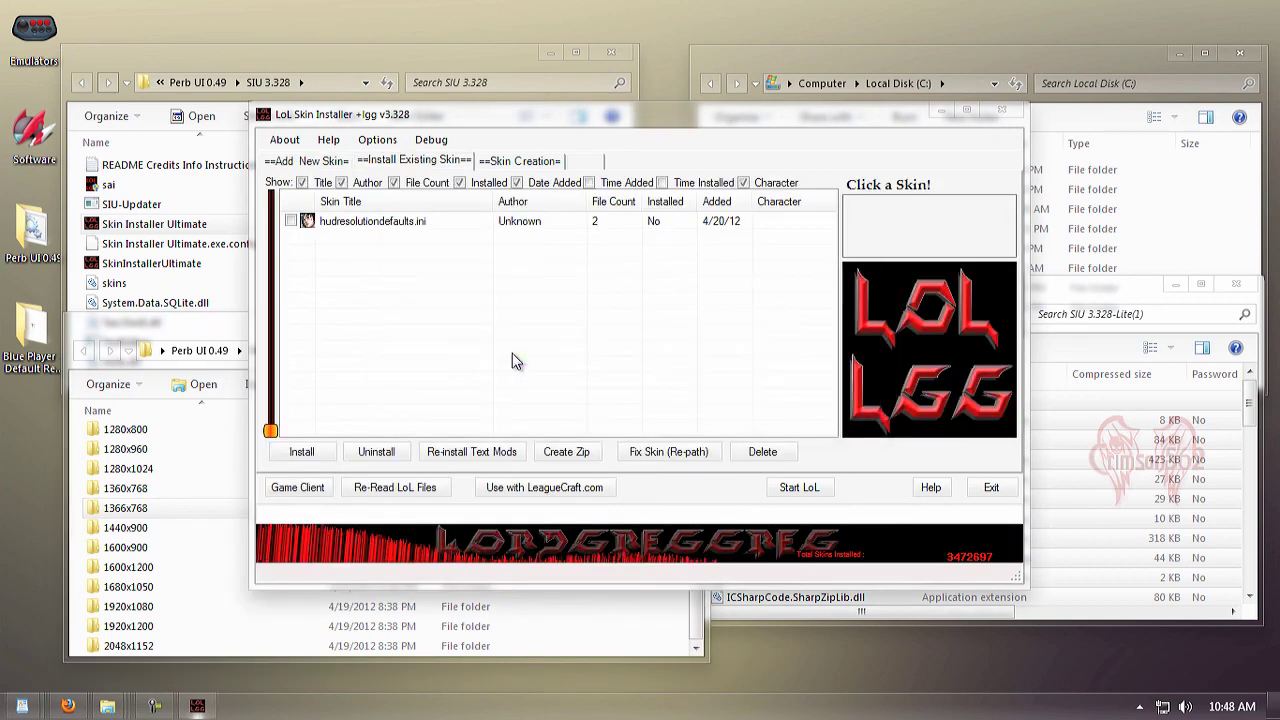
click(394, 224)
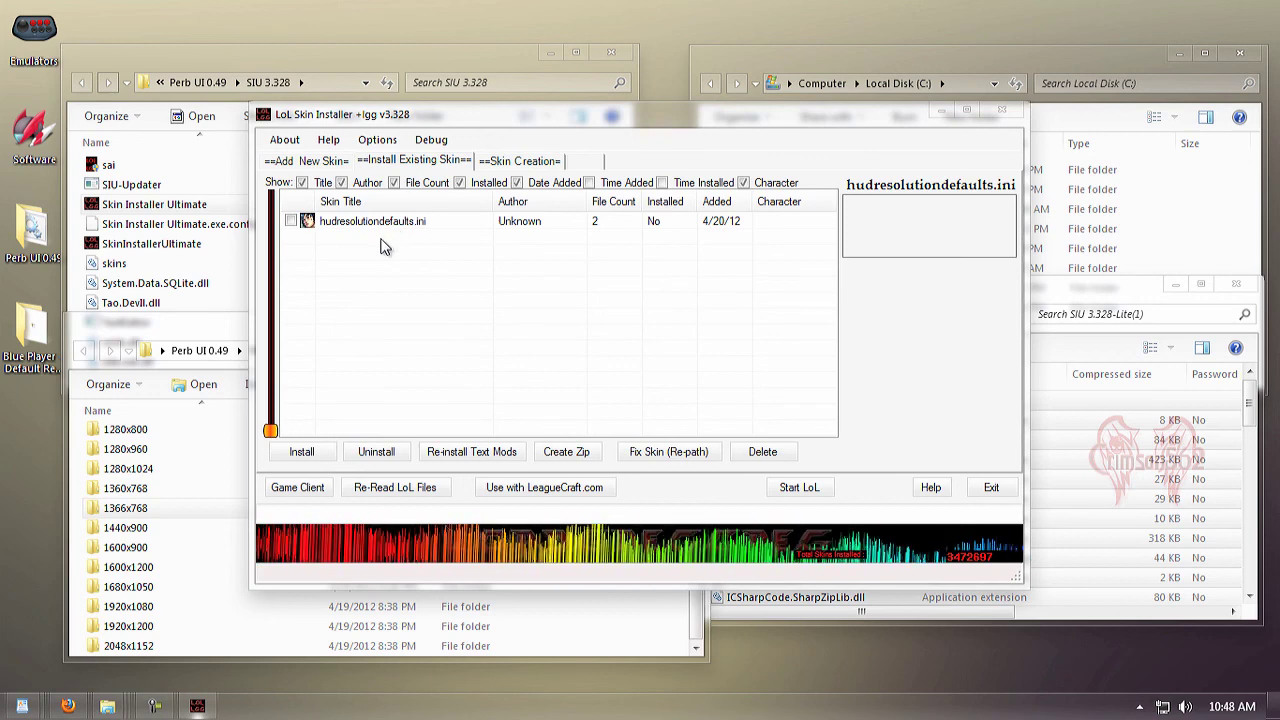
Copy all the DDS files from the Perb UI Black Borders folder
click(127, 333)
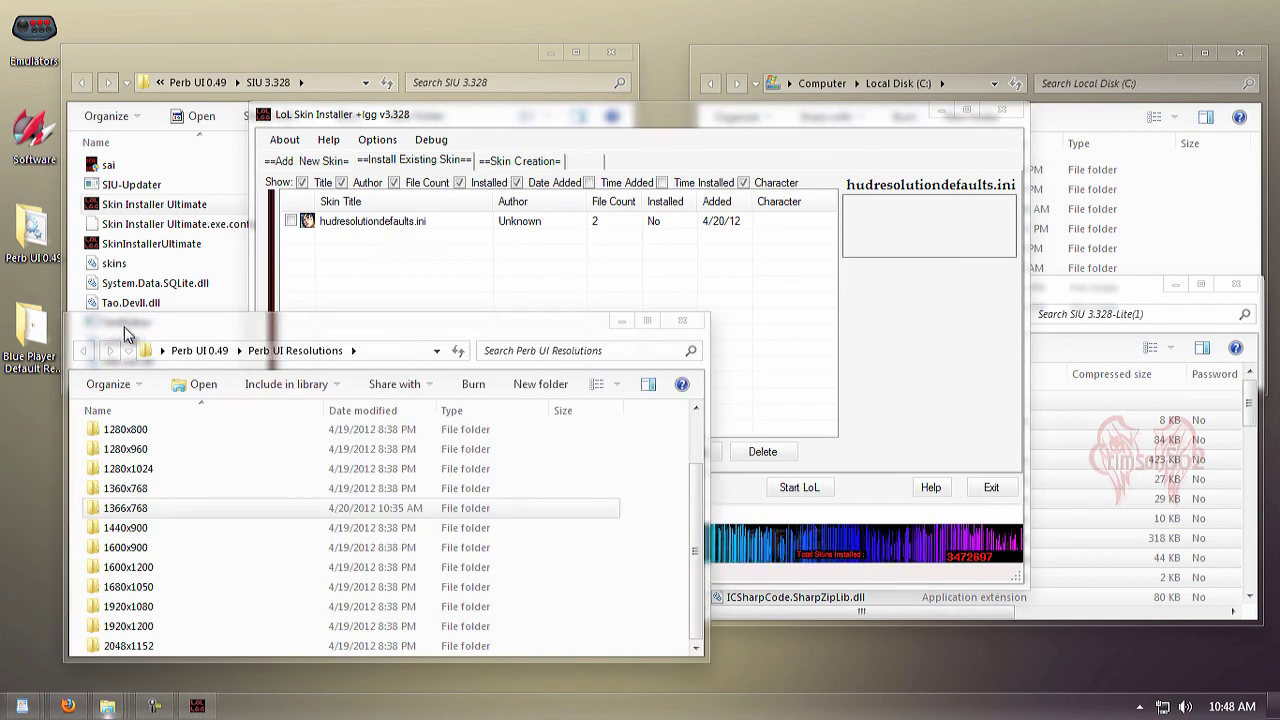
click(81, 351)
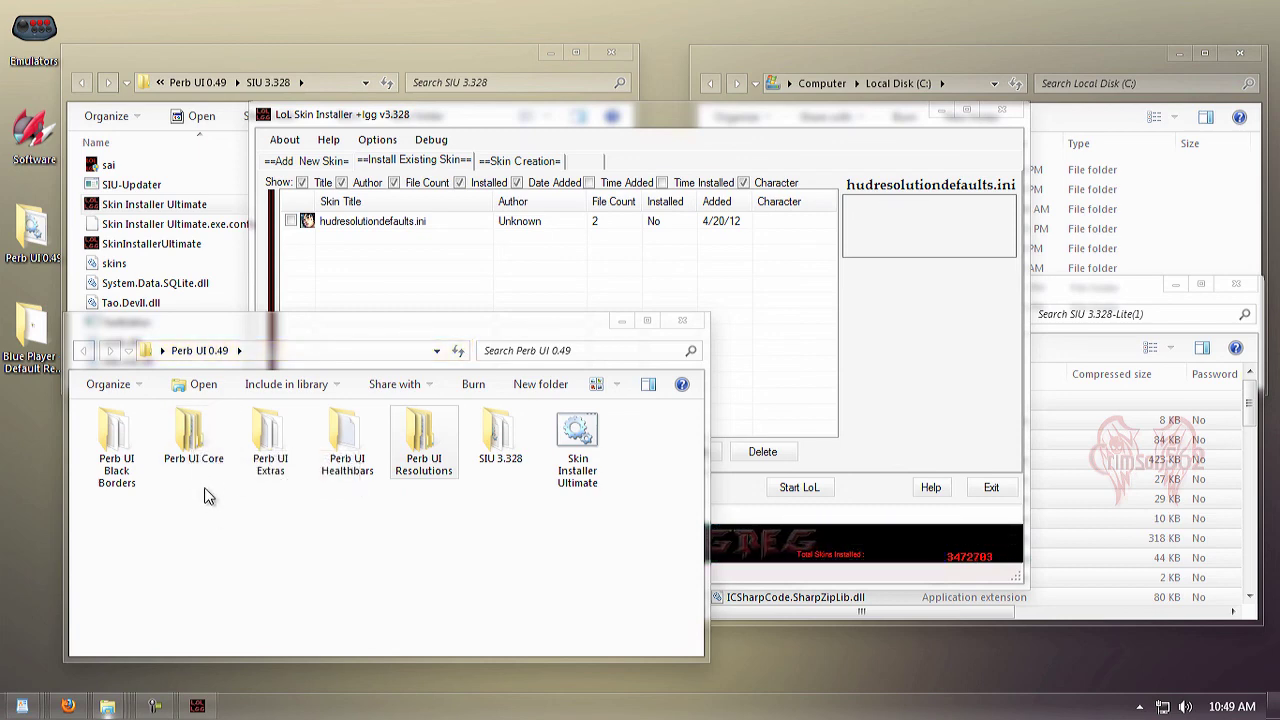
double_click(129, 464)
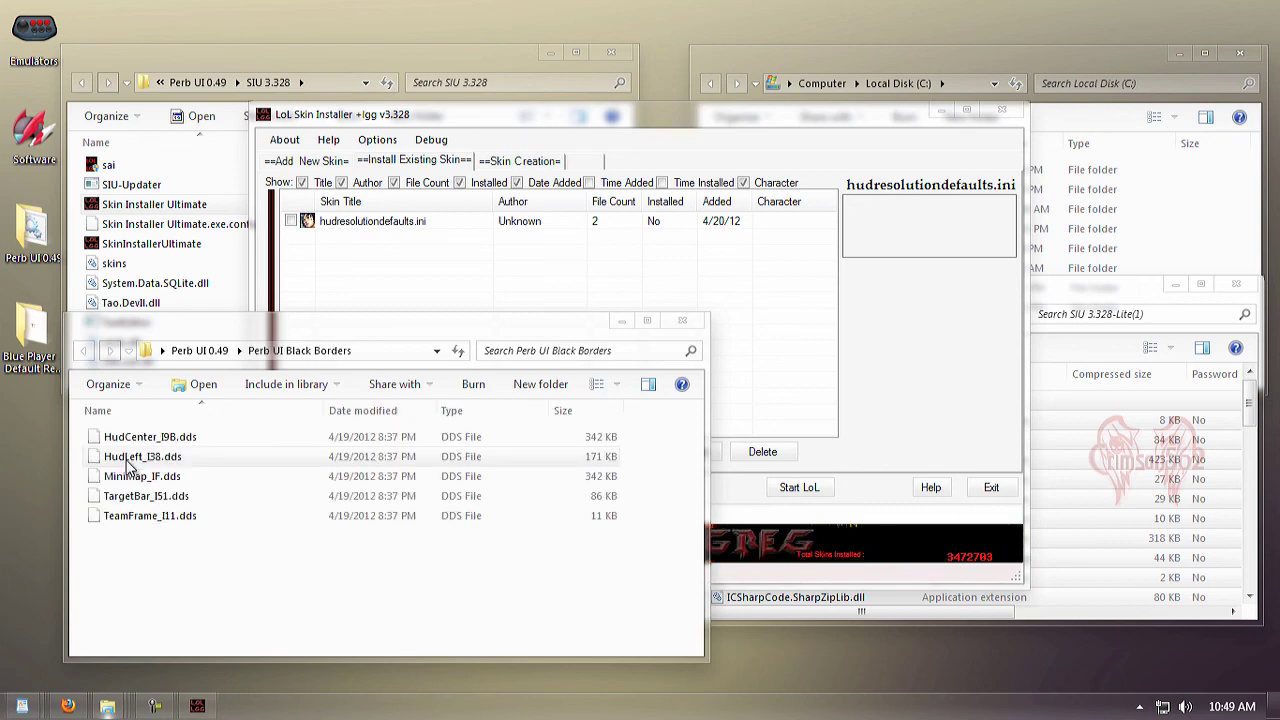
drag(180, 542, 128, 440)
right_click(128, 440)
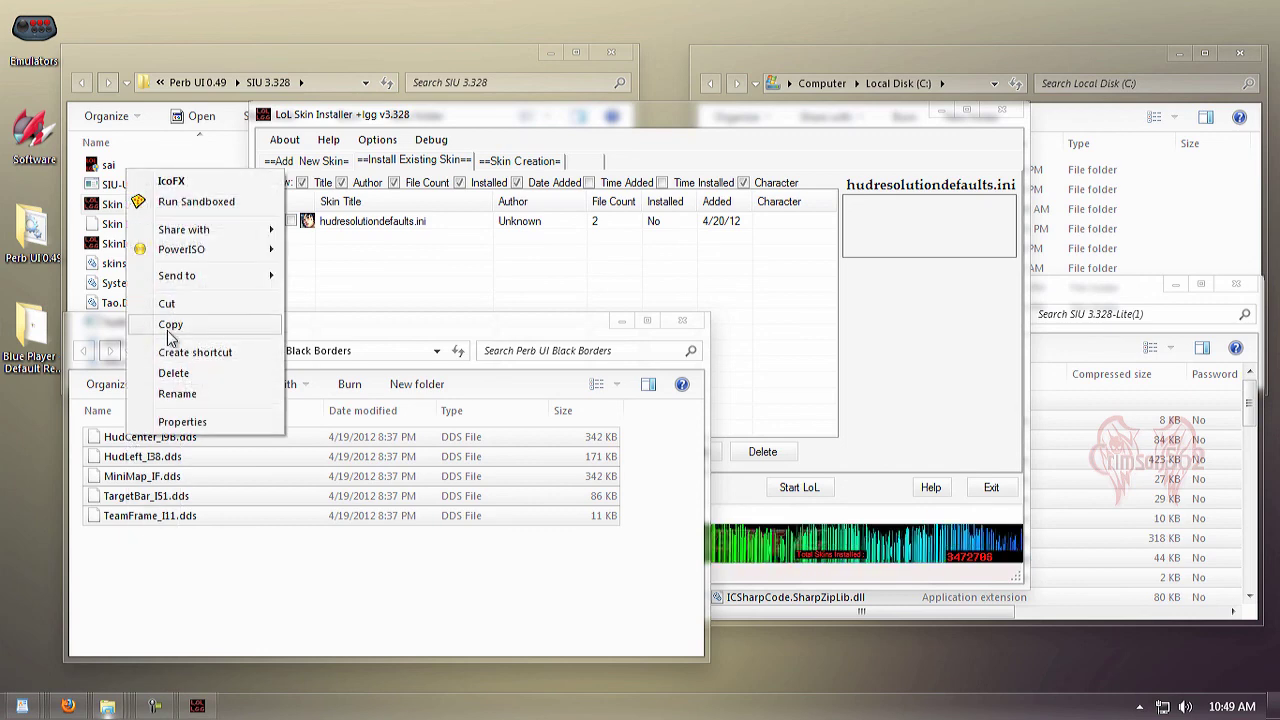
click(168, 332)
Paste the black border files into Perb UI Core's Menu folder, replacing the existing files for all conflicts
click(83, 352)
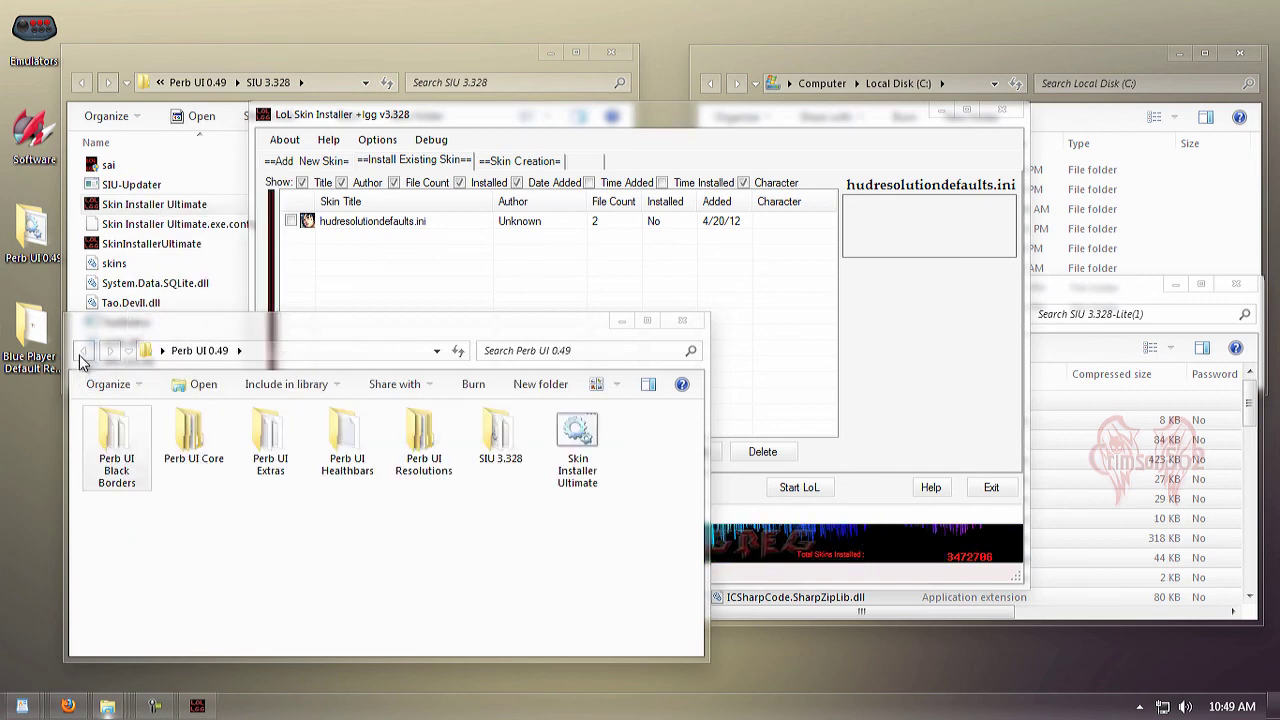
double_click(197, 445)
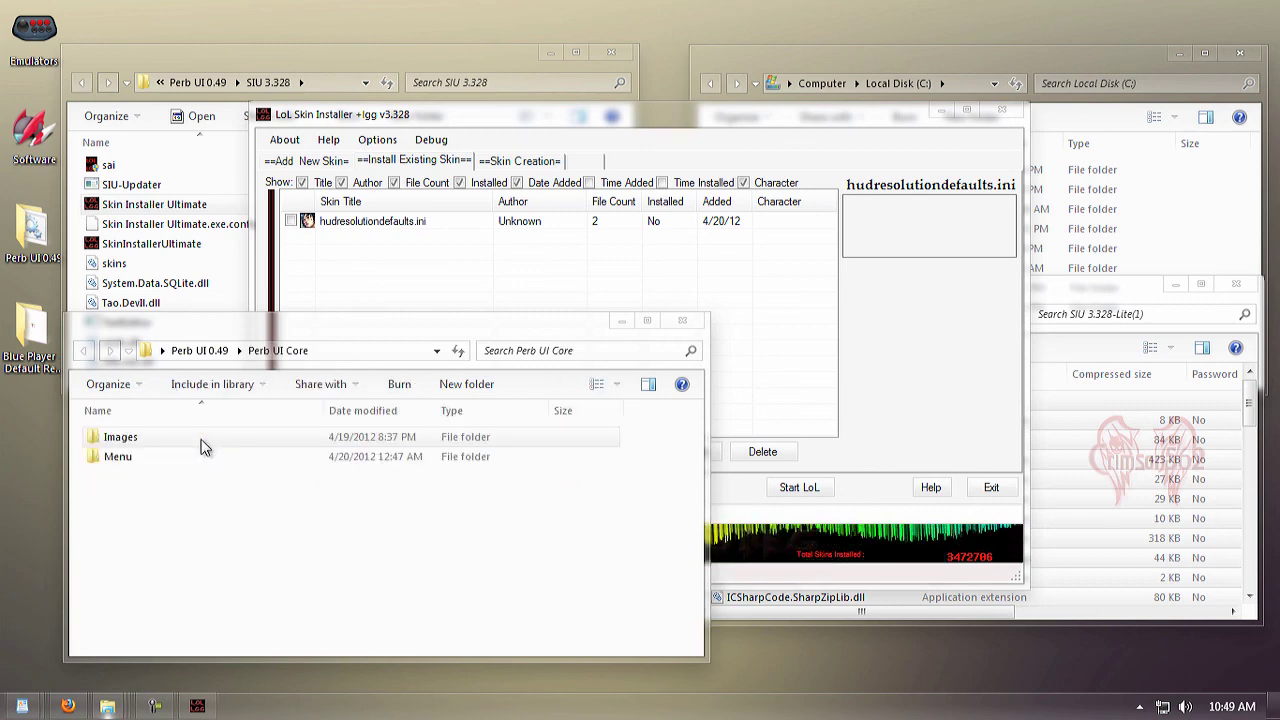
click(128, 437)
double_click(128, 437)
key(BackSpace)
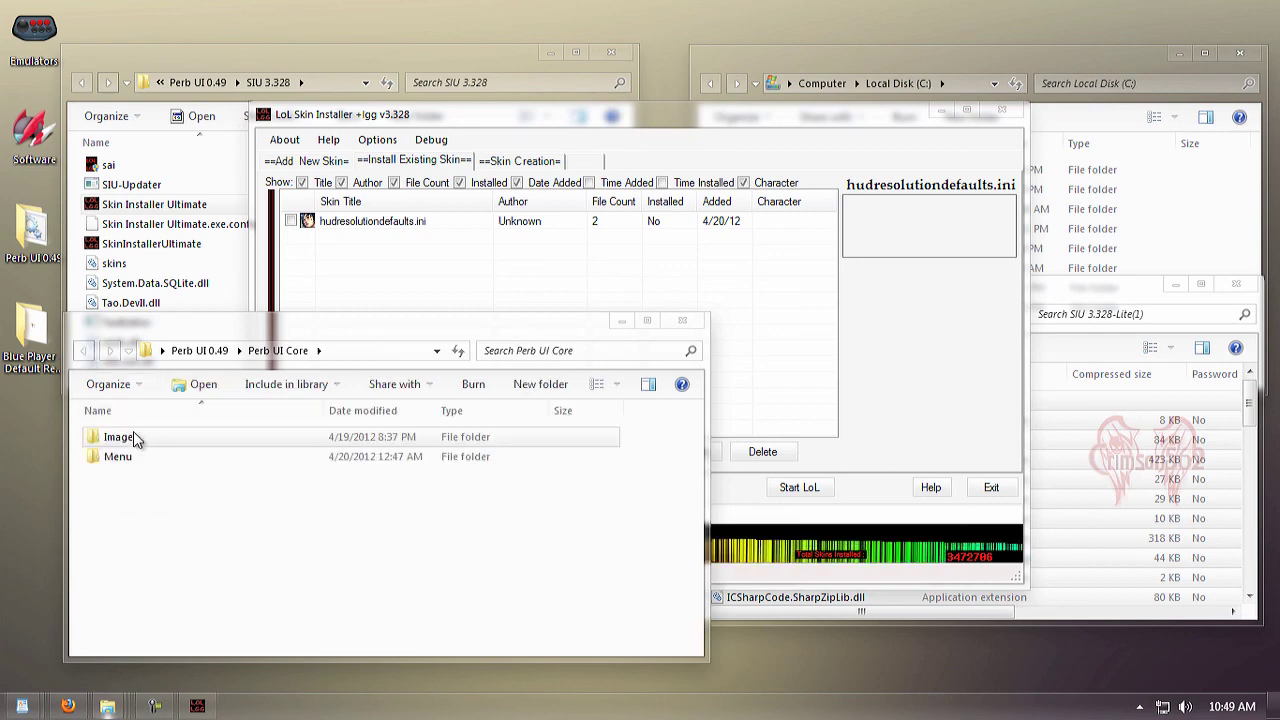
double_click(117, 456)
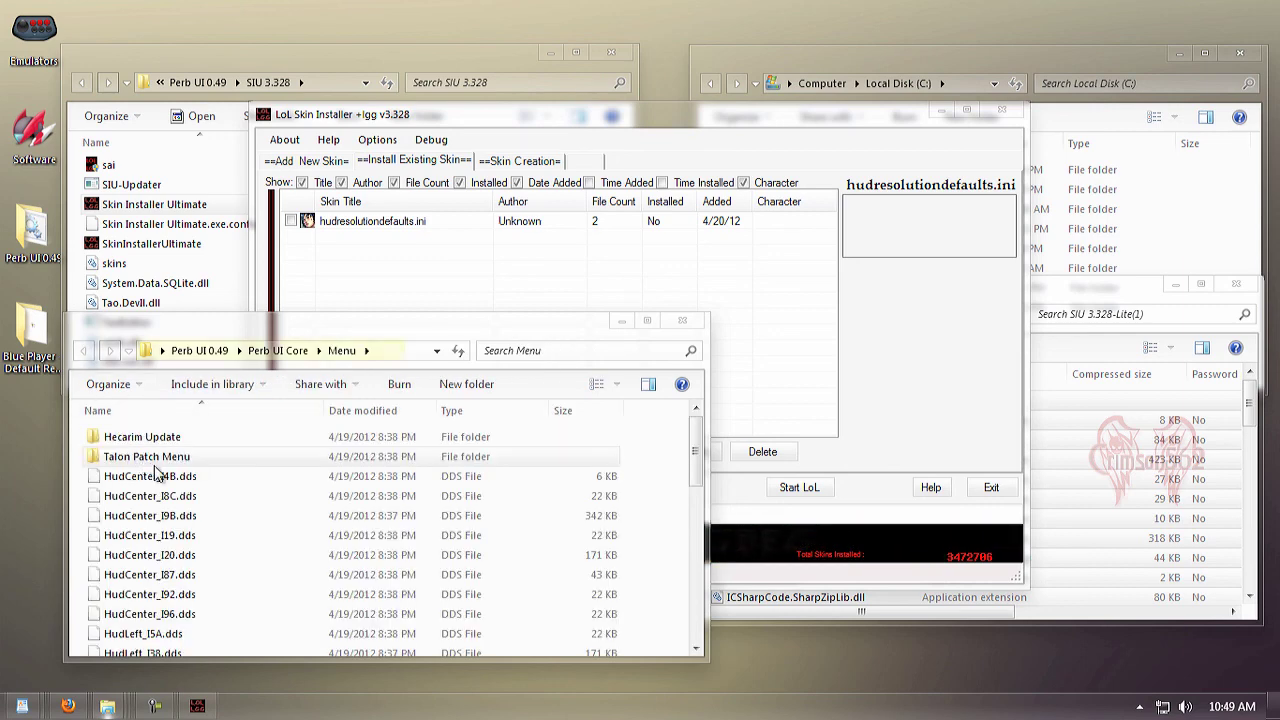
right_click(73, 494)
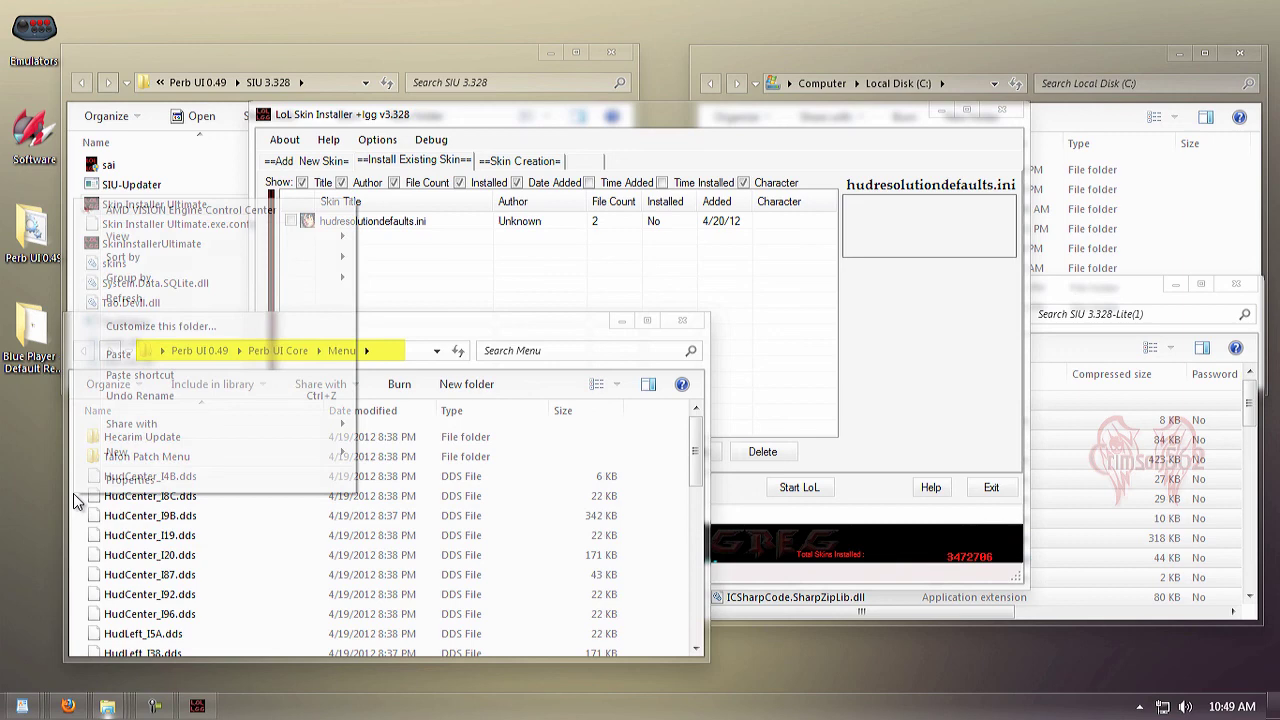
click(126, 352)
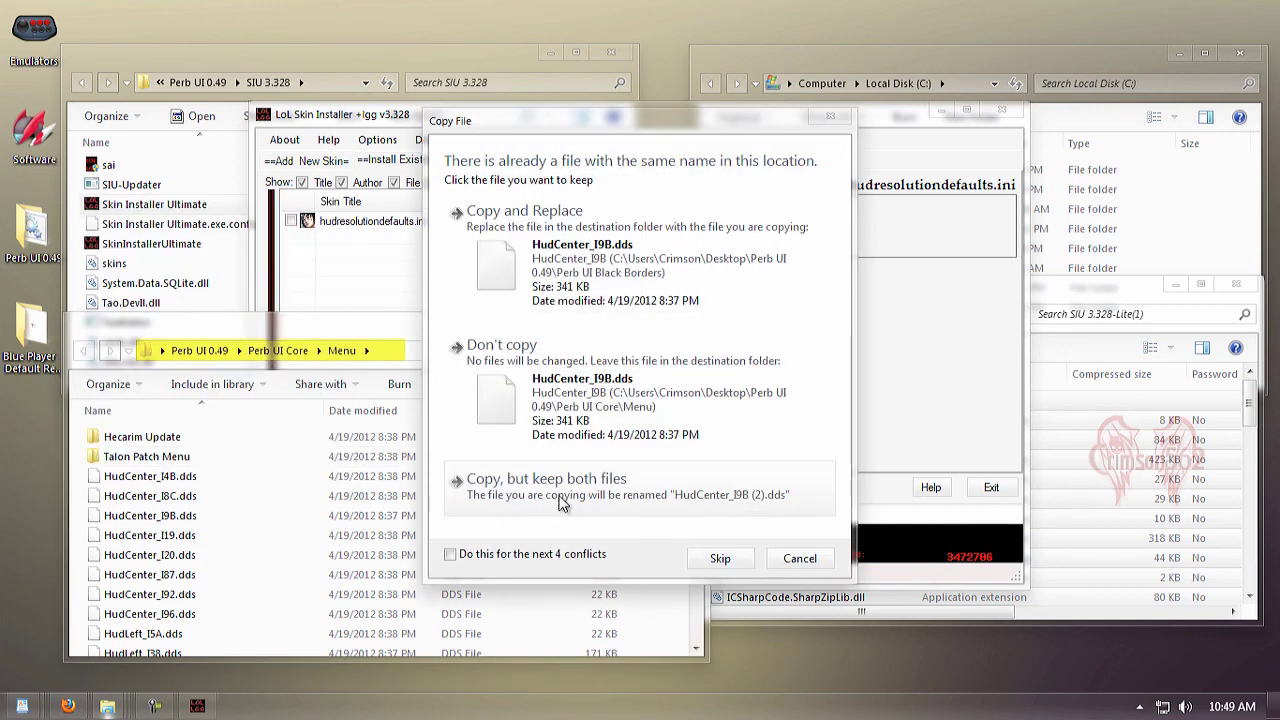
click(450, 556)
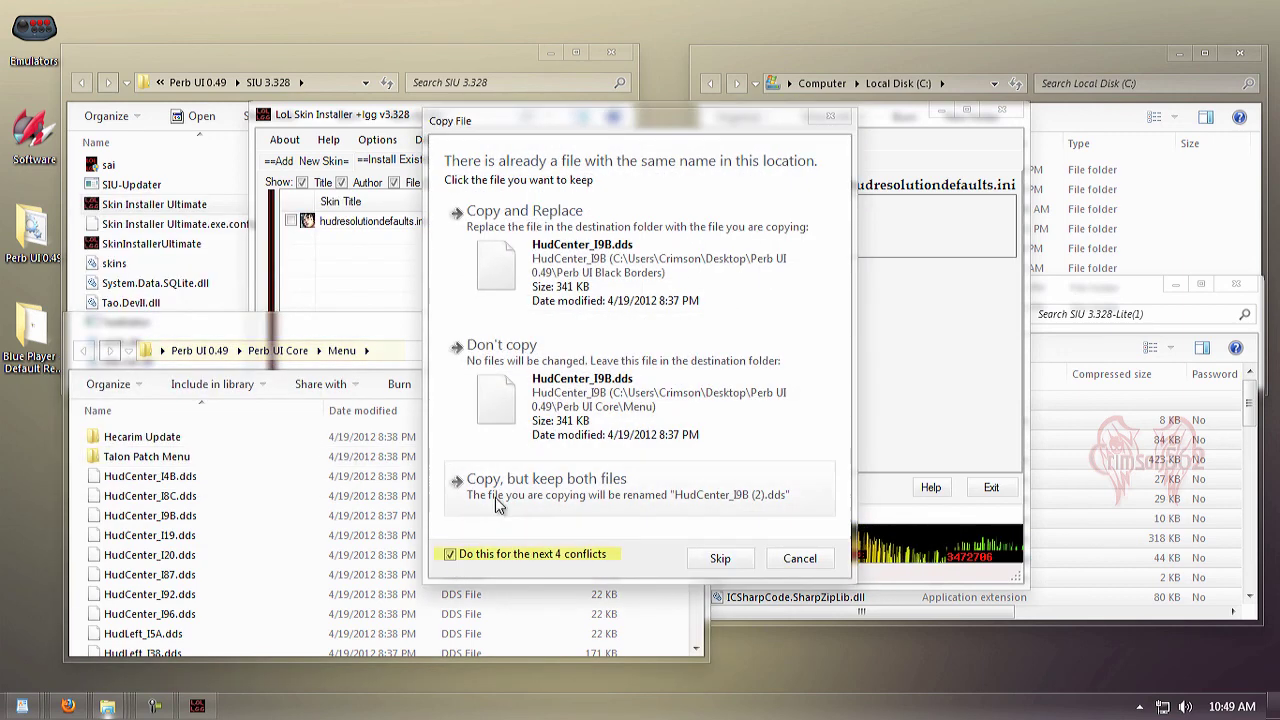
click(547, 286)
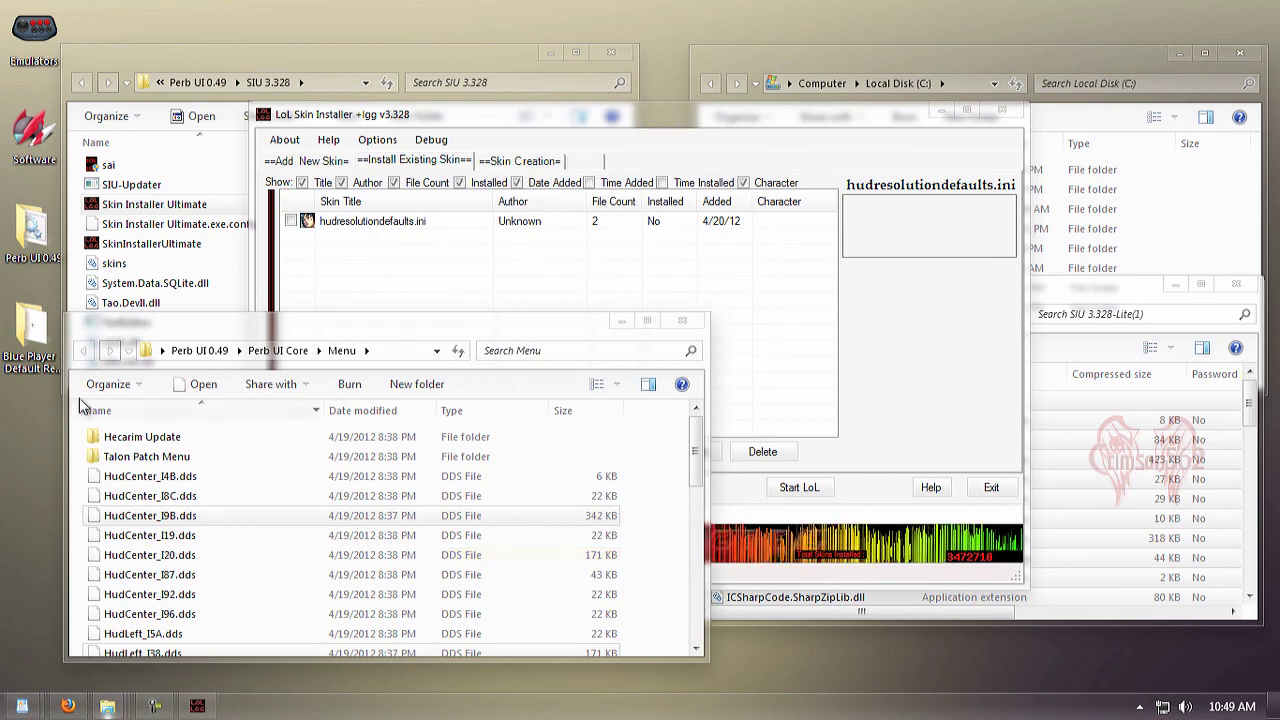
Return to the Perb UI 0.49 folder and open Perb UI Healthbars
click(87, 351)
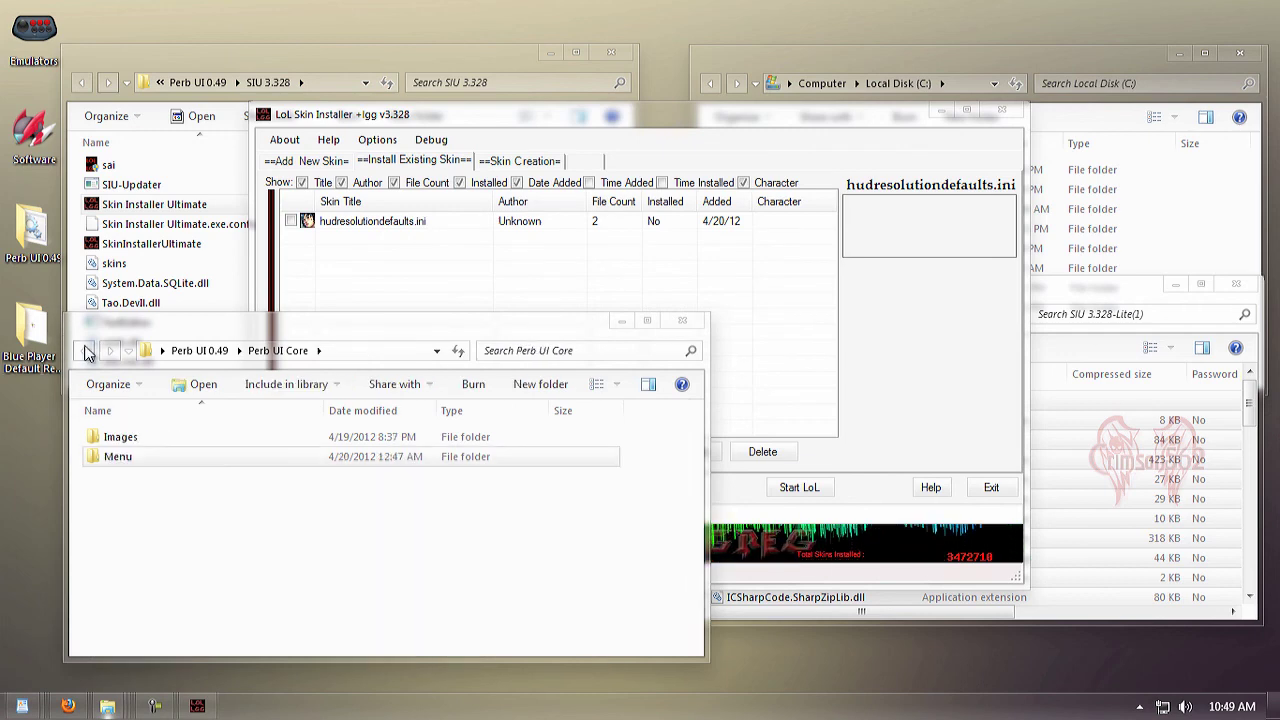
click(87, 351)
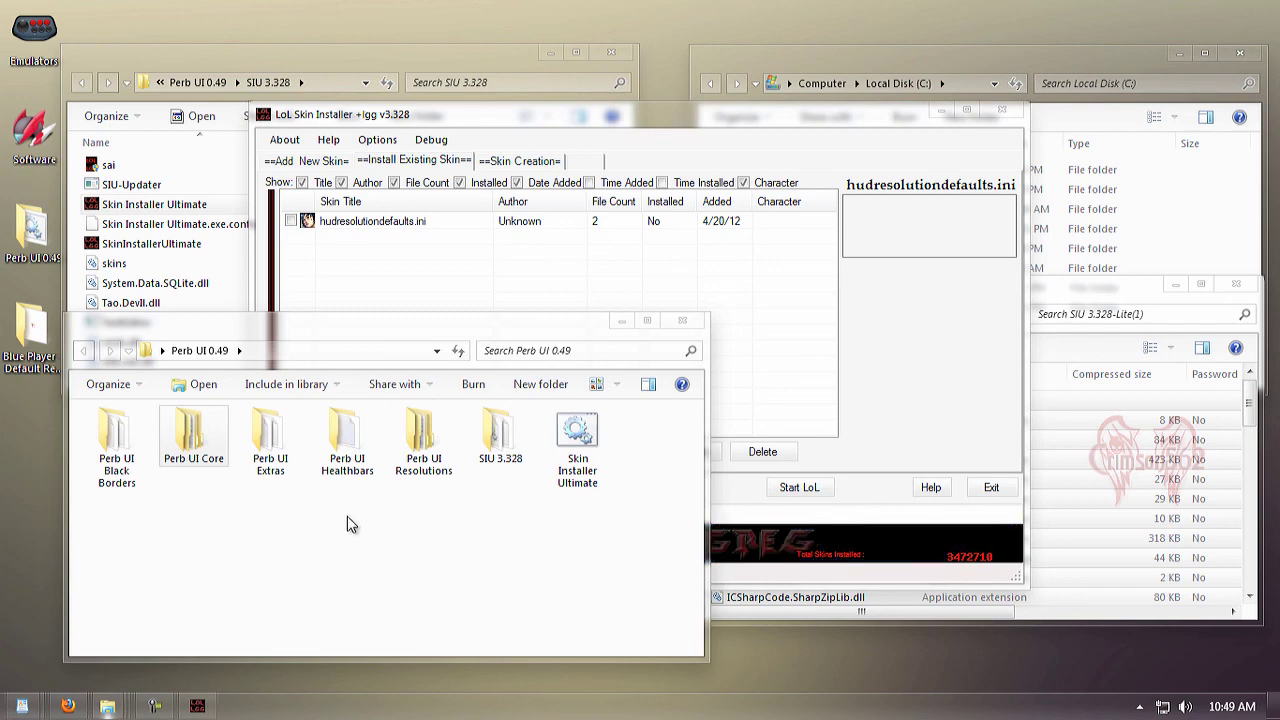
double_click(357, 466)
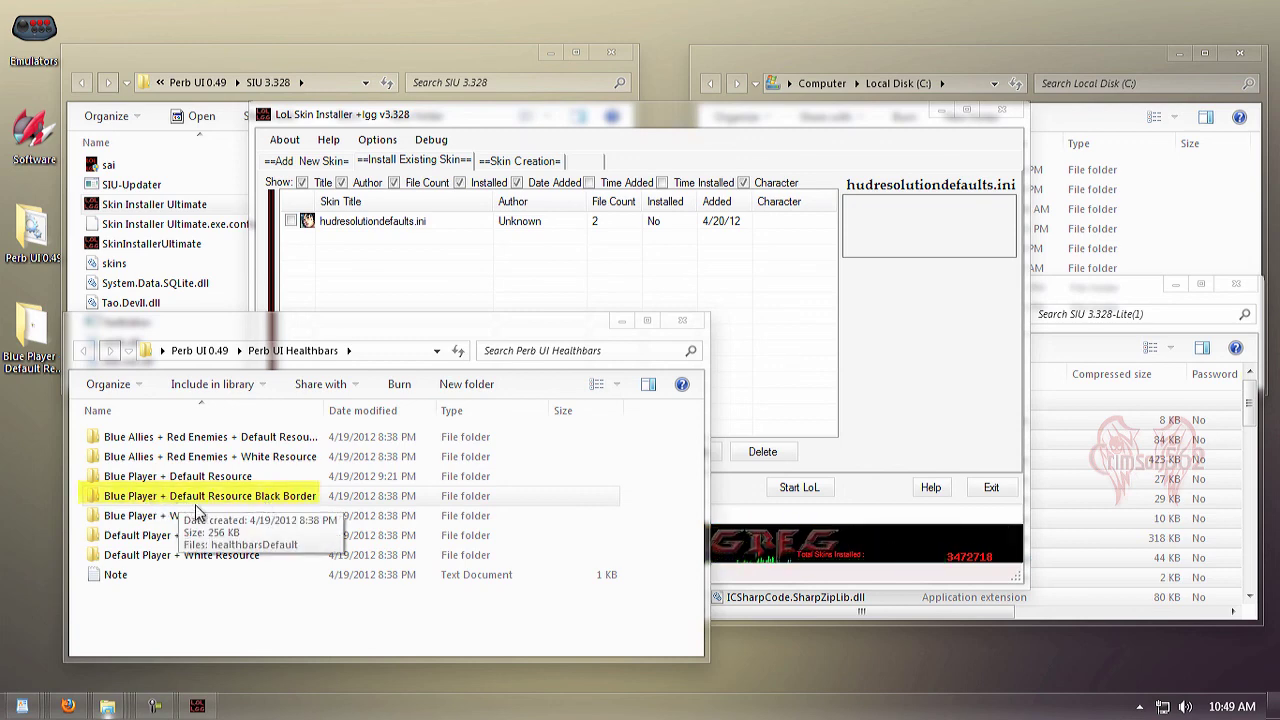
Open the Blue Player + Default Resource Black Border folder and copy its healthbarsDefault file
double_click(197, 507)
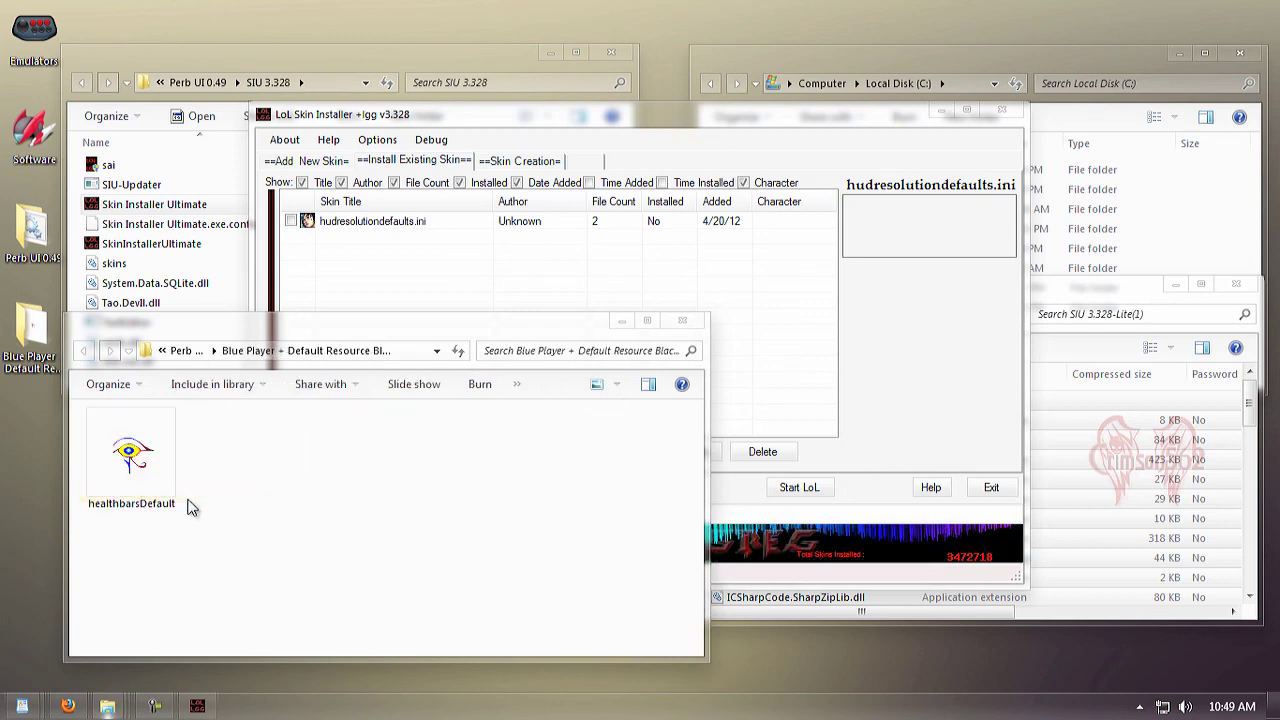
right_click(121, 455)
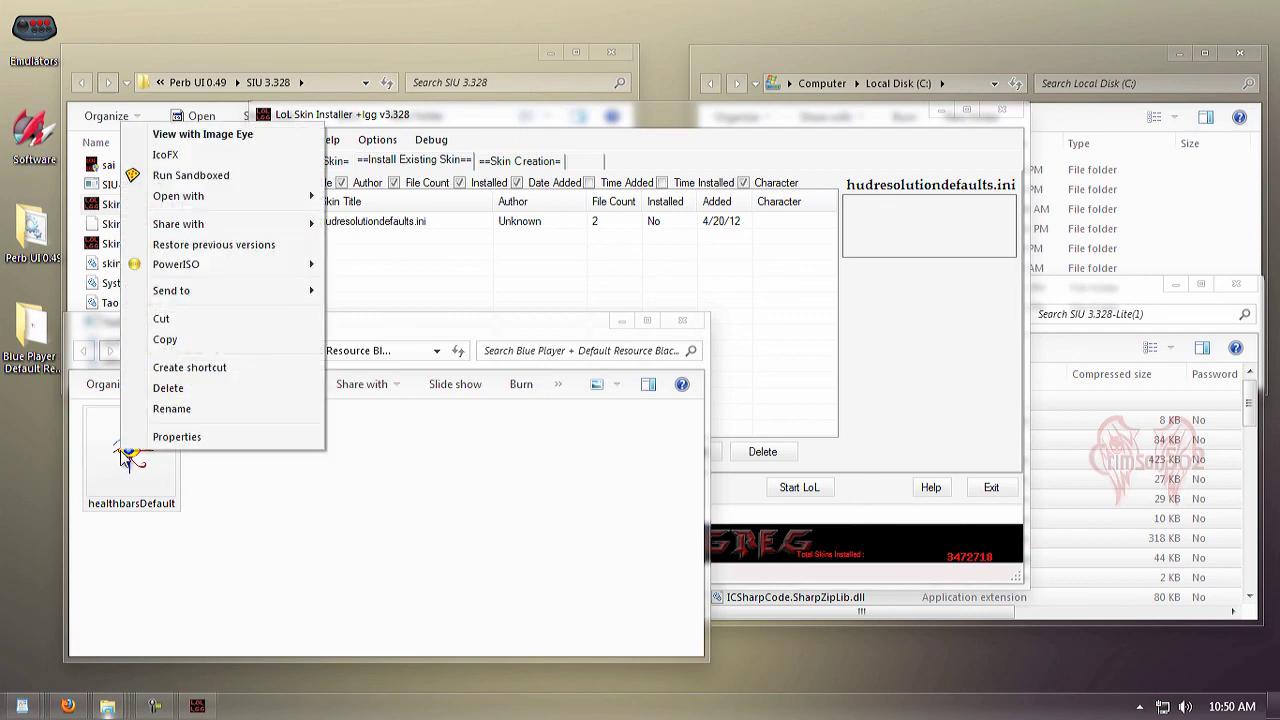
click(172, 154)
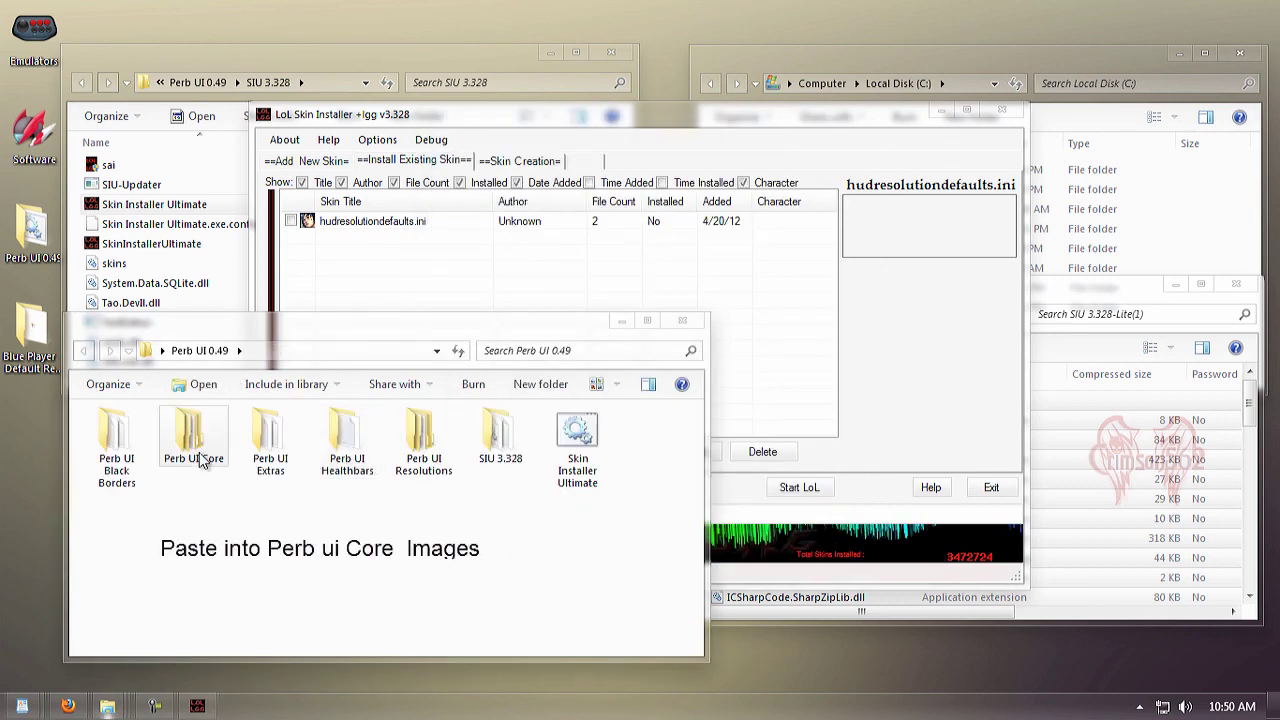
Paste healthbarsDefault into Perb UI Core's Images folder, replacing the existing file
double_click(200, 460)
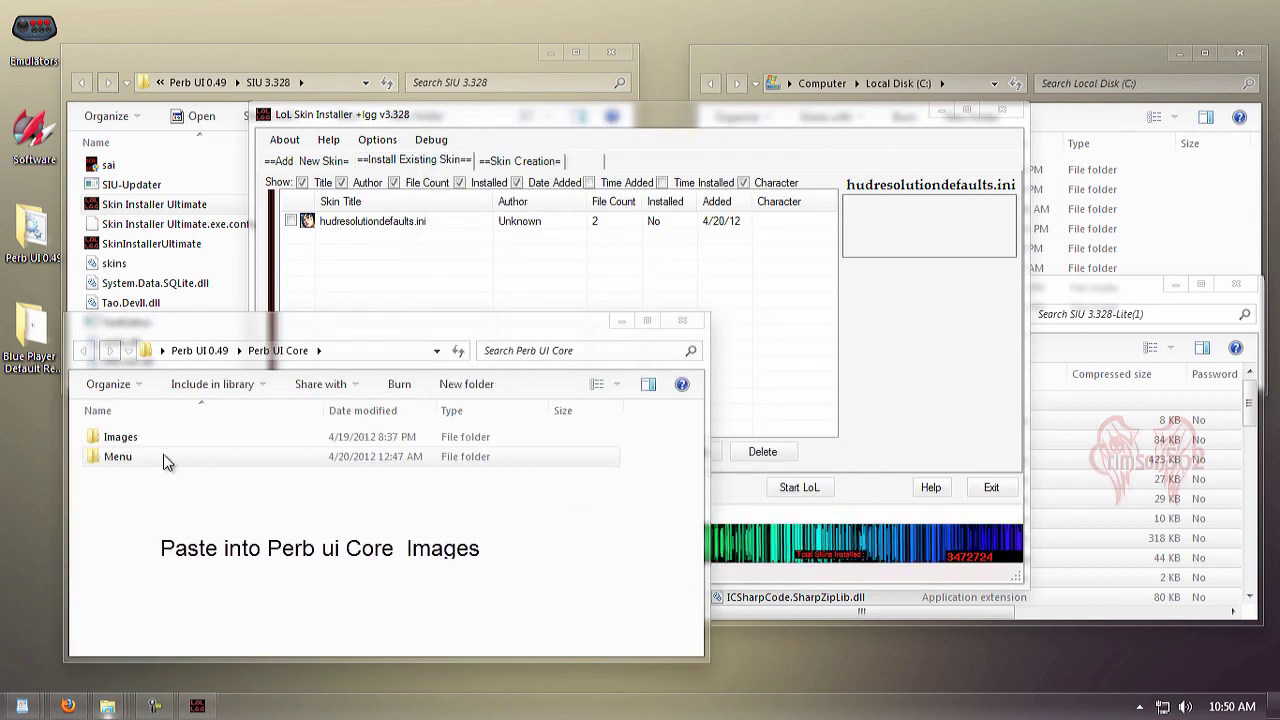
double_click(131, 440)
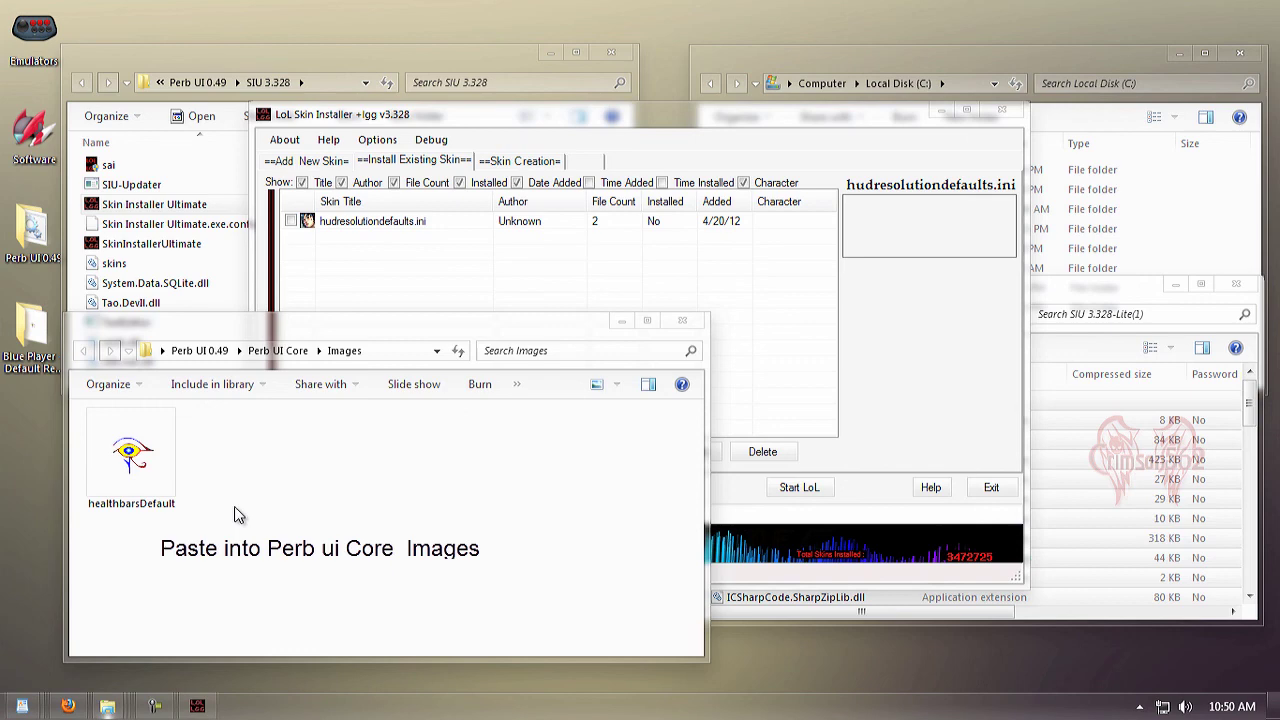
right_click(300, 505)
click(317, 366)
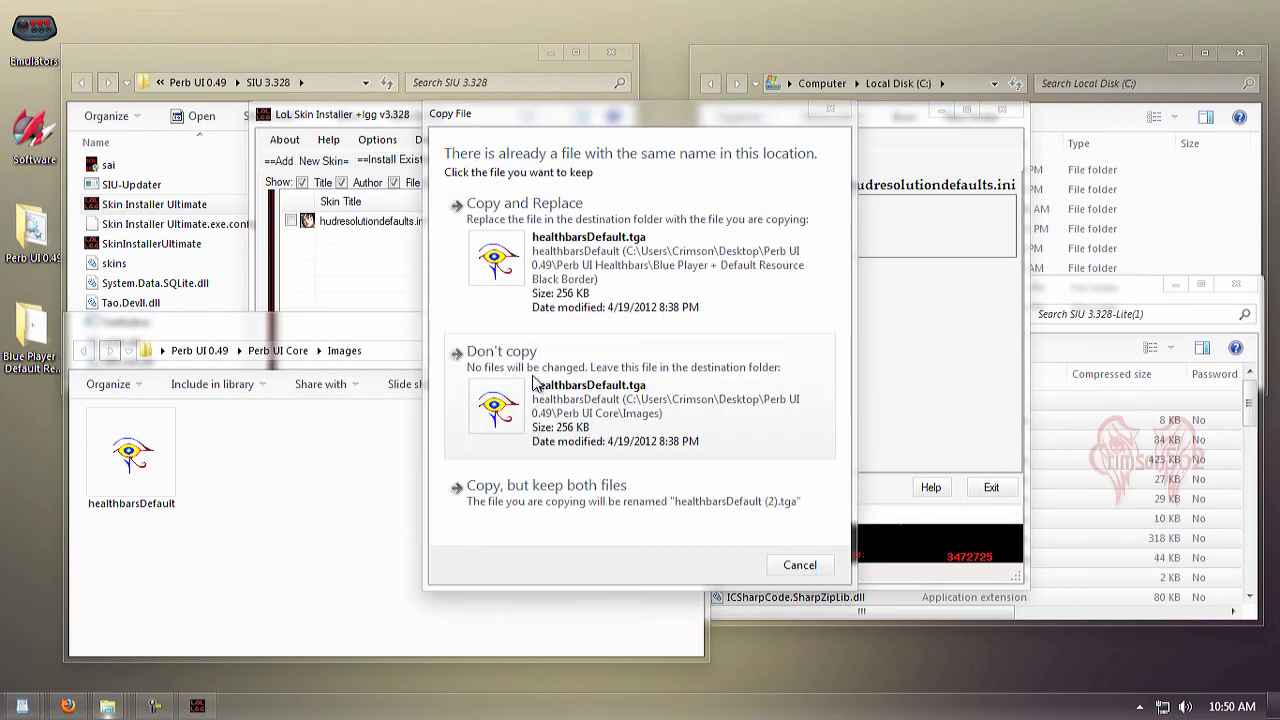
click(570, 280)
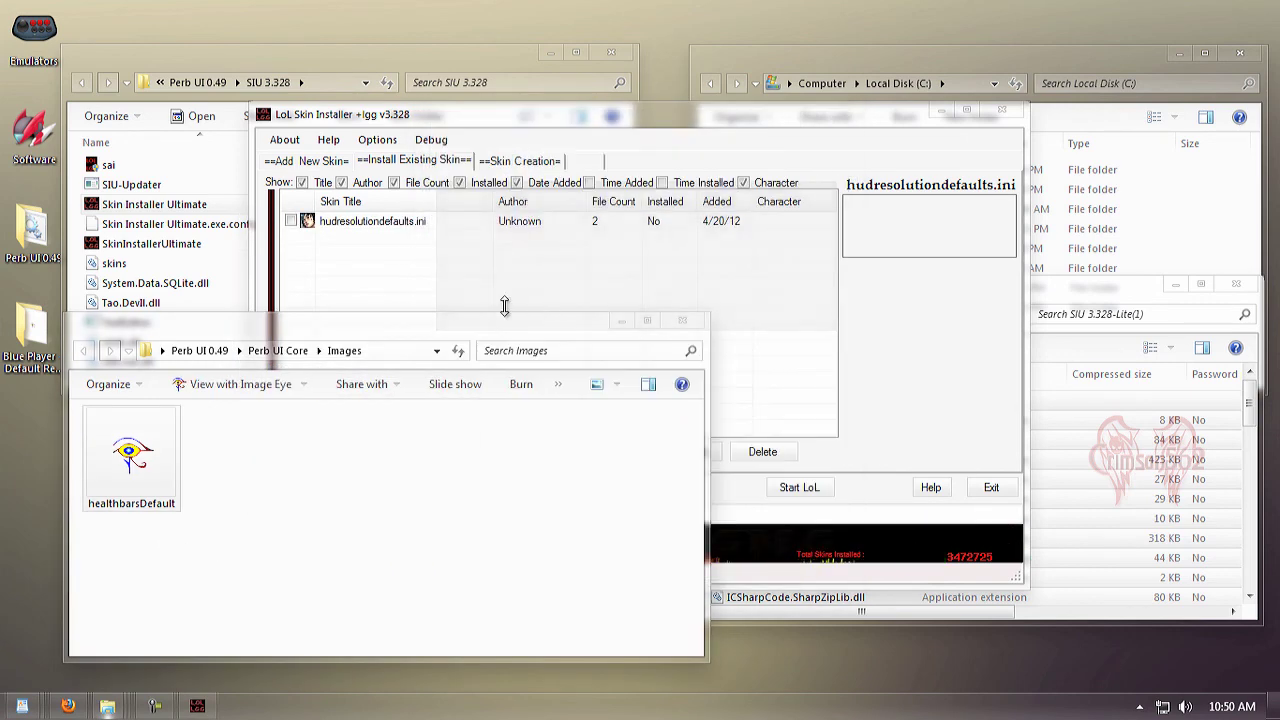
Return to the Perb UI 0.49 folder and add the Perb UI Core folder's files to the skin installer
click(83, 359)
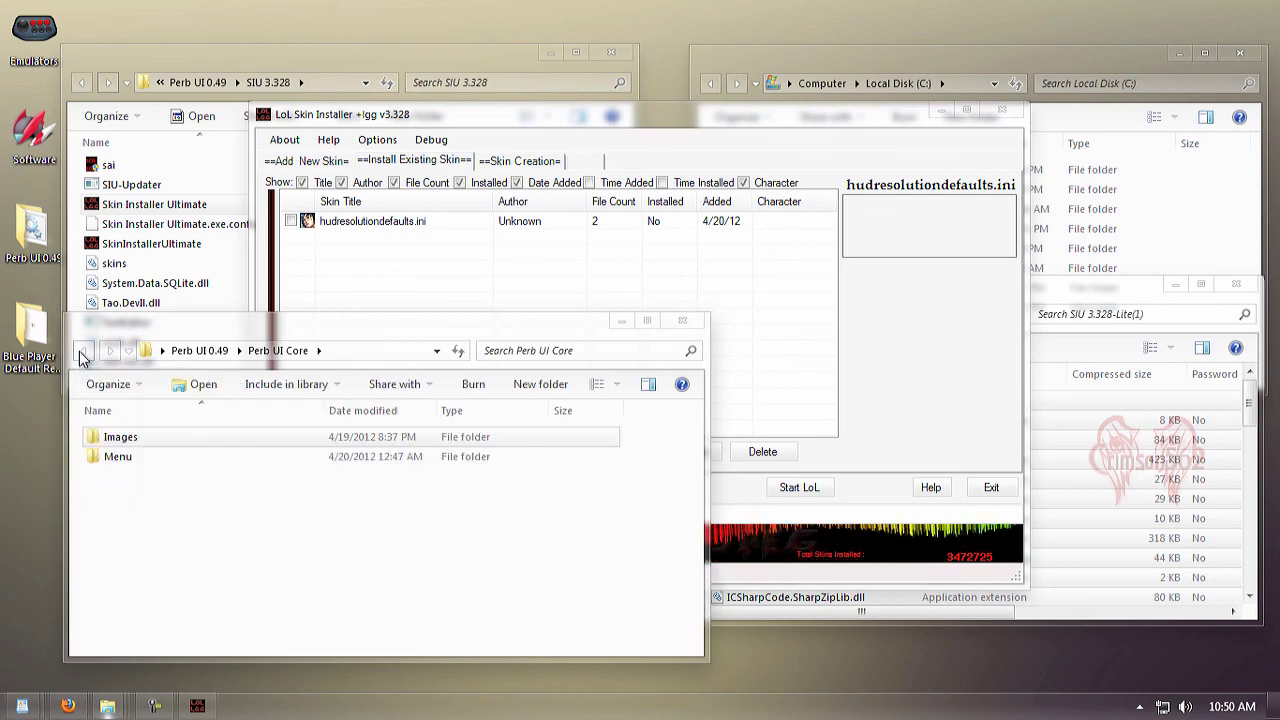
click(83, 359)
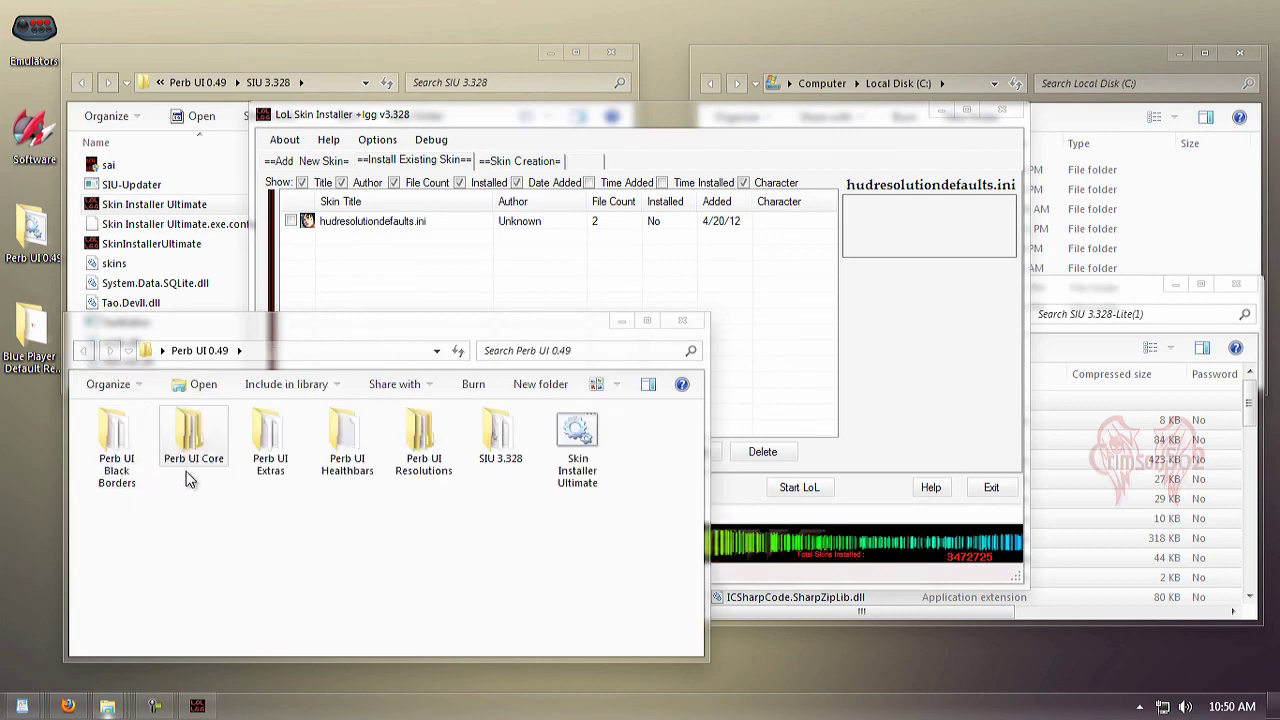
drag(203, 435, 354, 285)
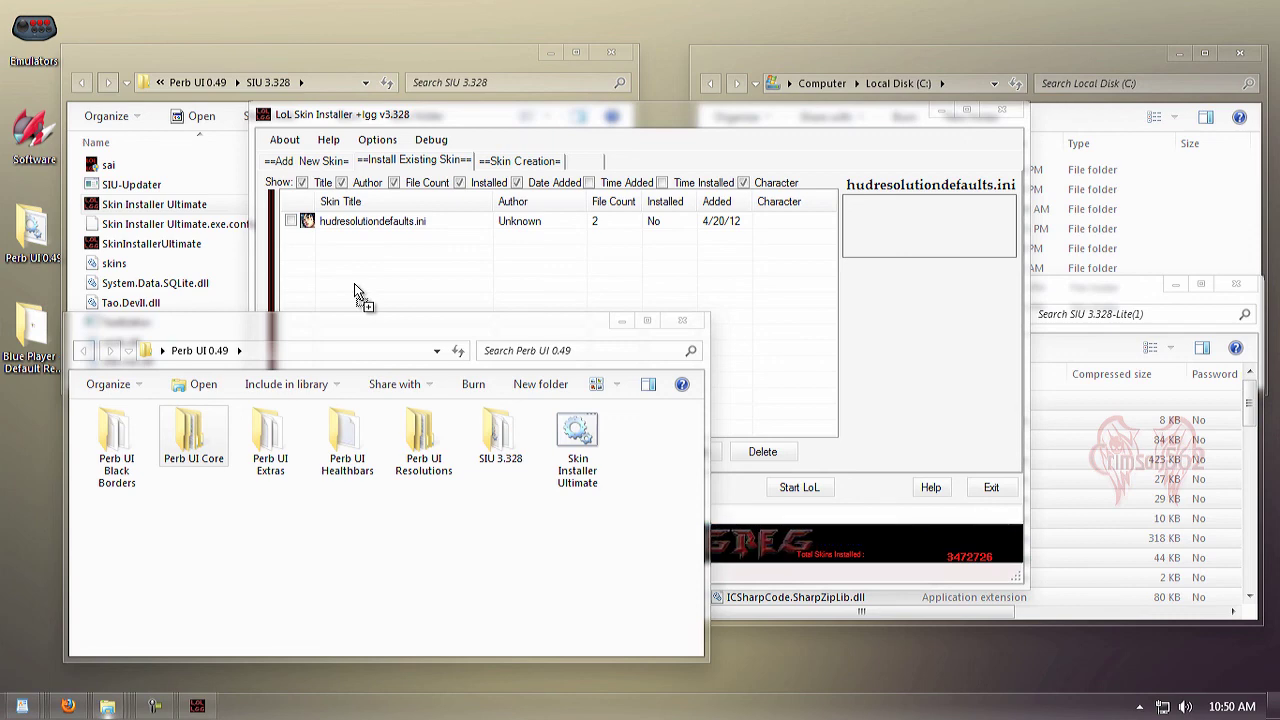
drag(354, 285, 354, 285)
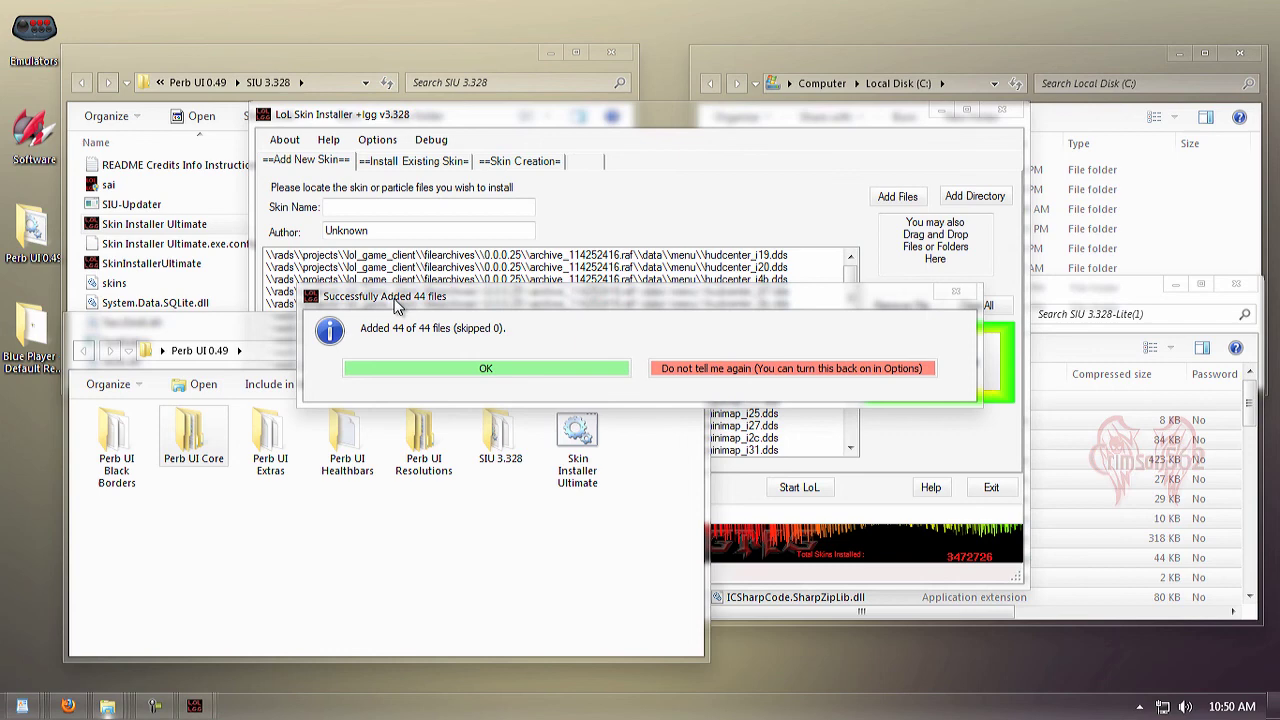
click(465, 370)
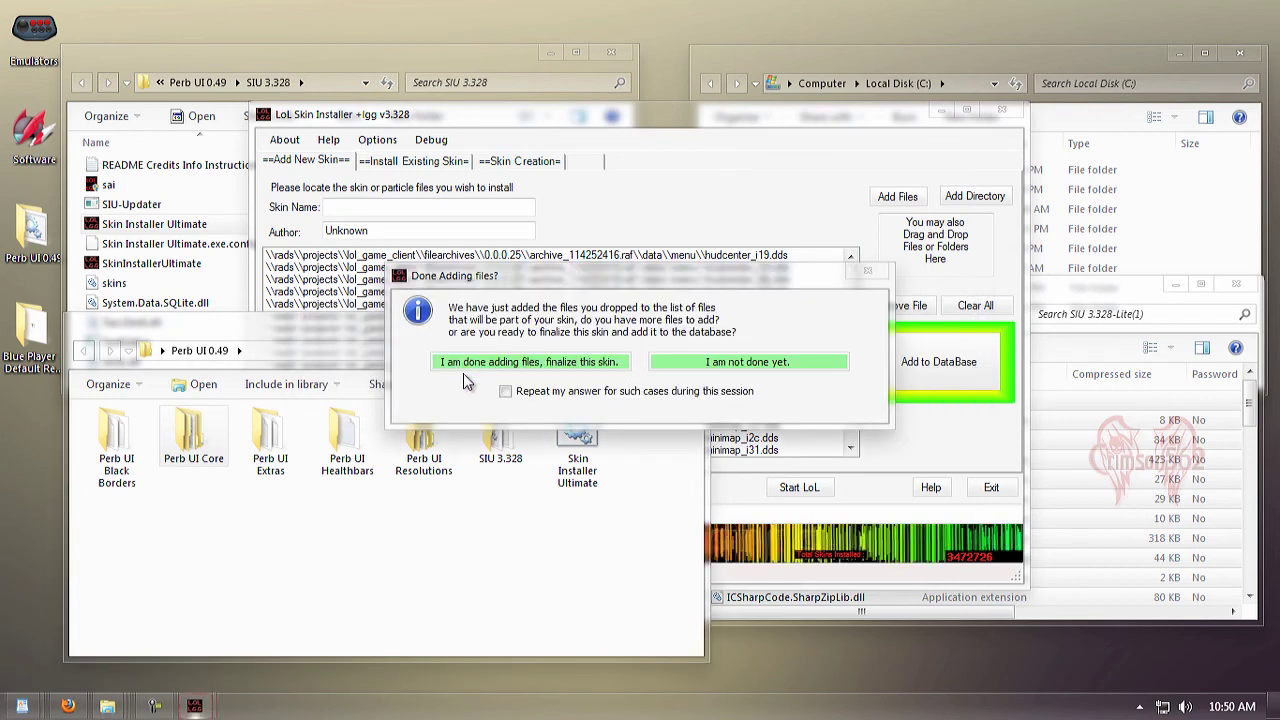
Finalize the skin as hudcenter.gfx and add it to the database without automatic installation
click(475, 370)
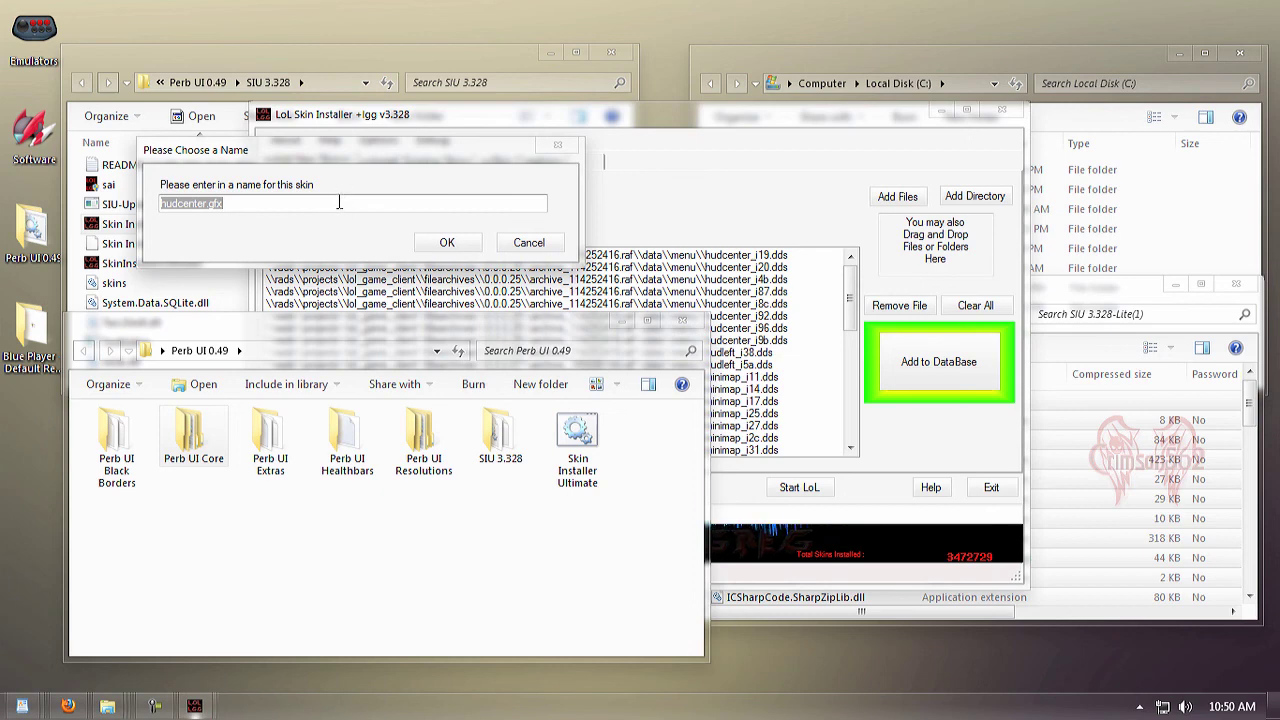
click(435, 250)
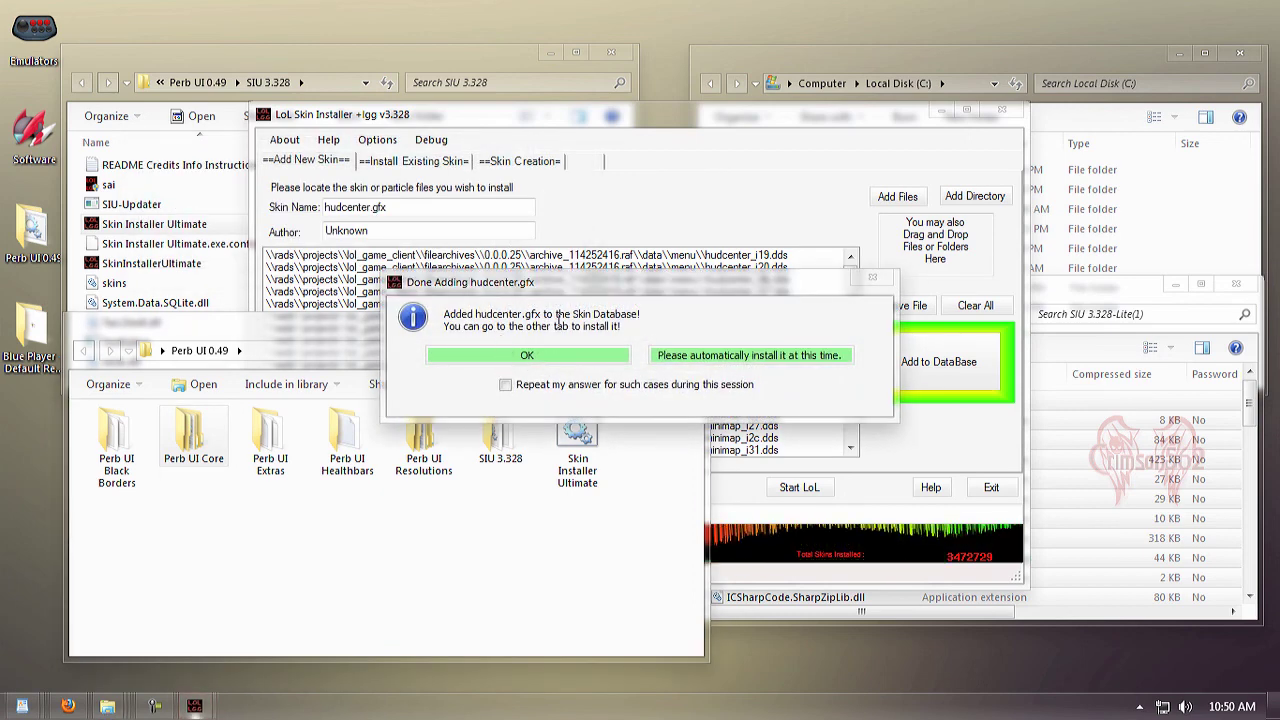
click(480, 359)
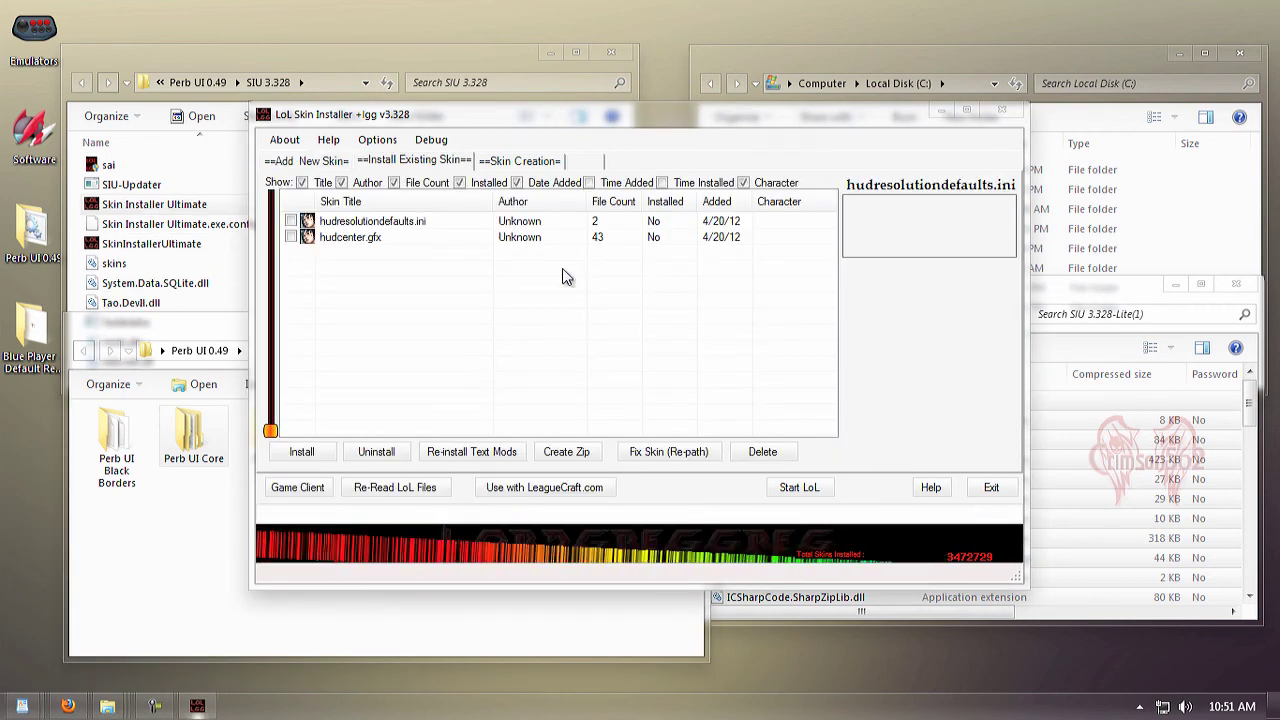
Mark both the hudresolutiondefaults.ini and hudcenter.gfx skins for installation
click(289, 242)
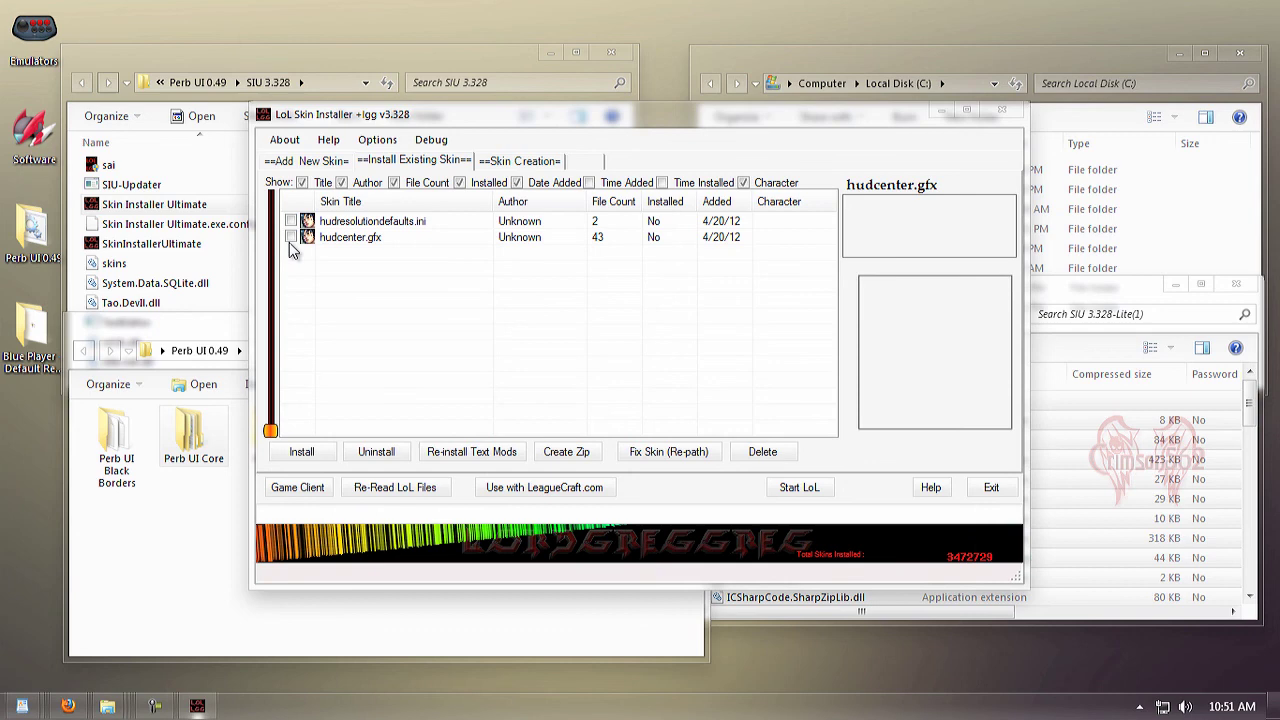
click(292, 224)
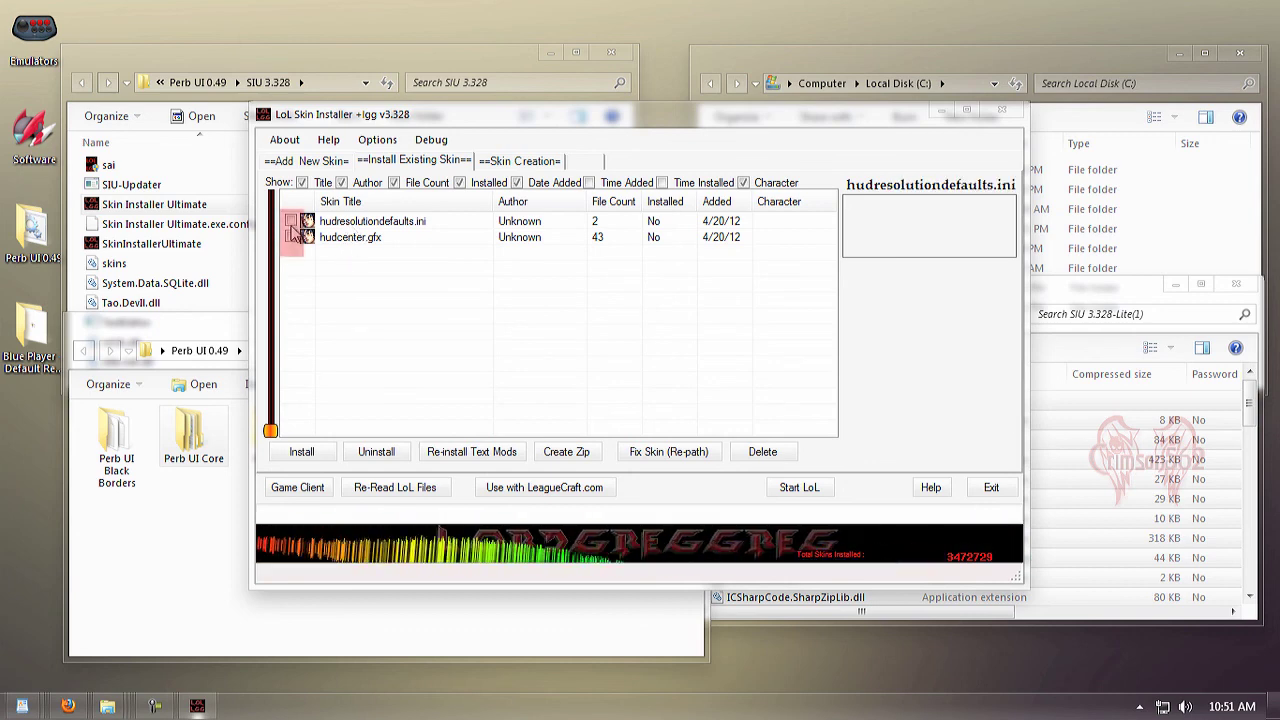
click(291, 241)
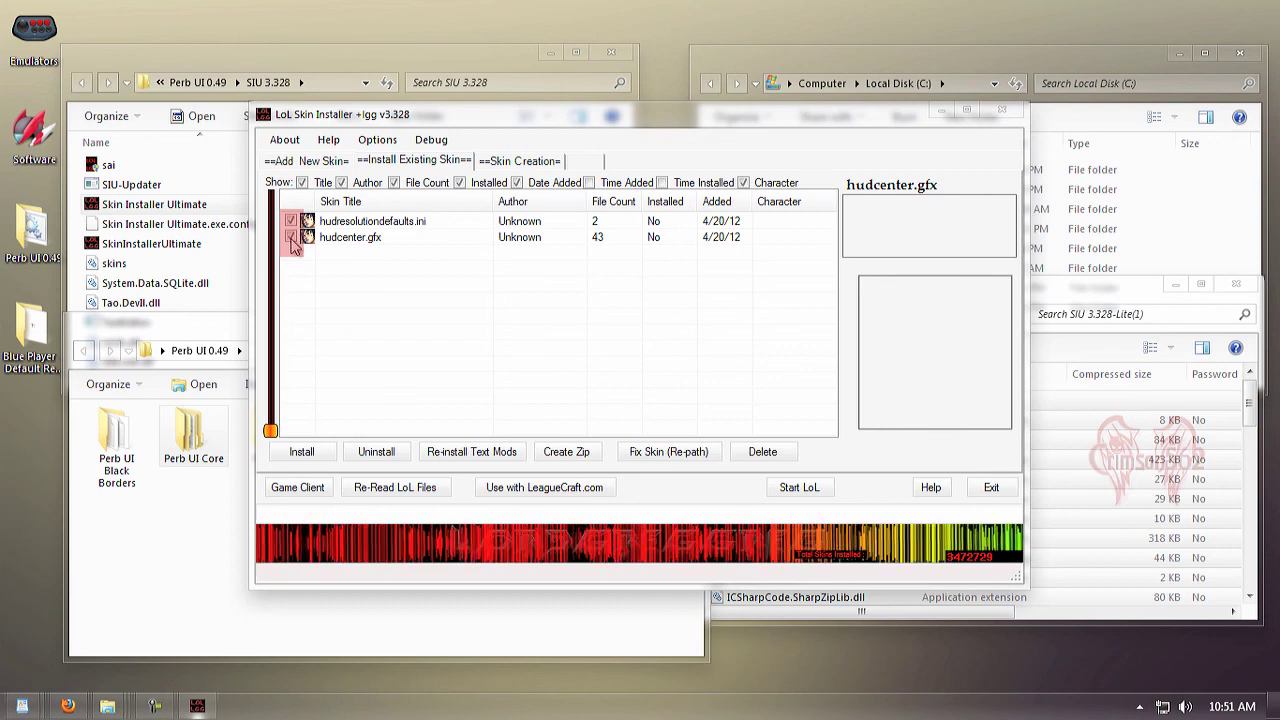
Install the marked skins with Install New Menu and Text Mods enabled, accepting the starred-items warning
click(320, 453)
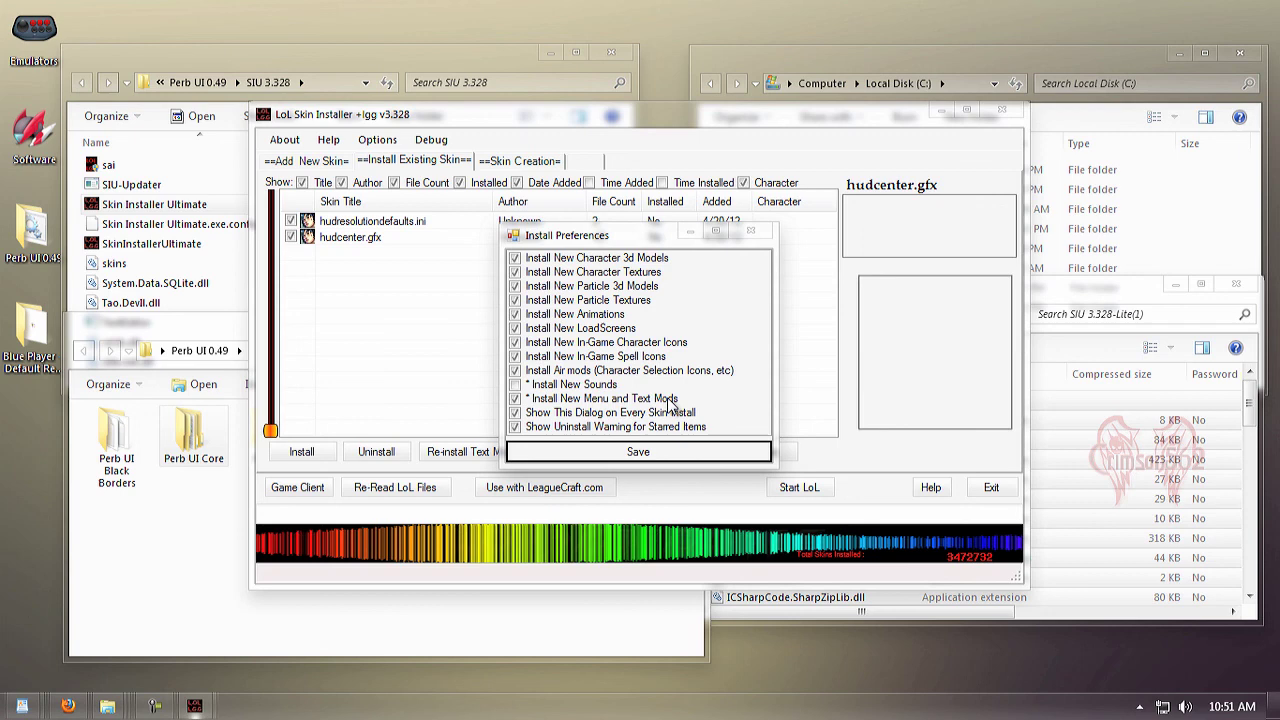
click(640, 400)
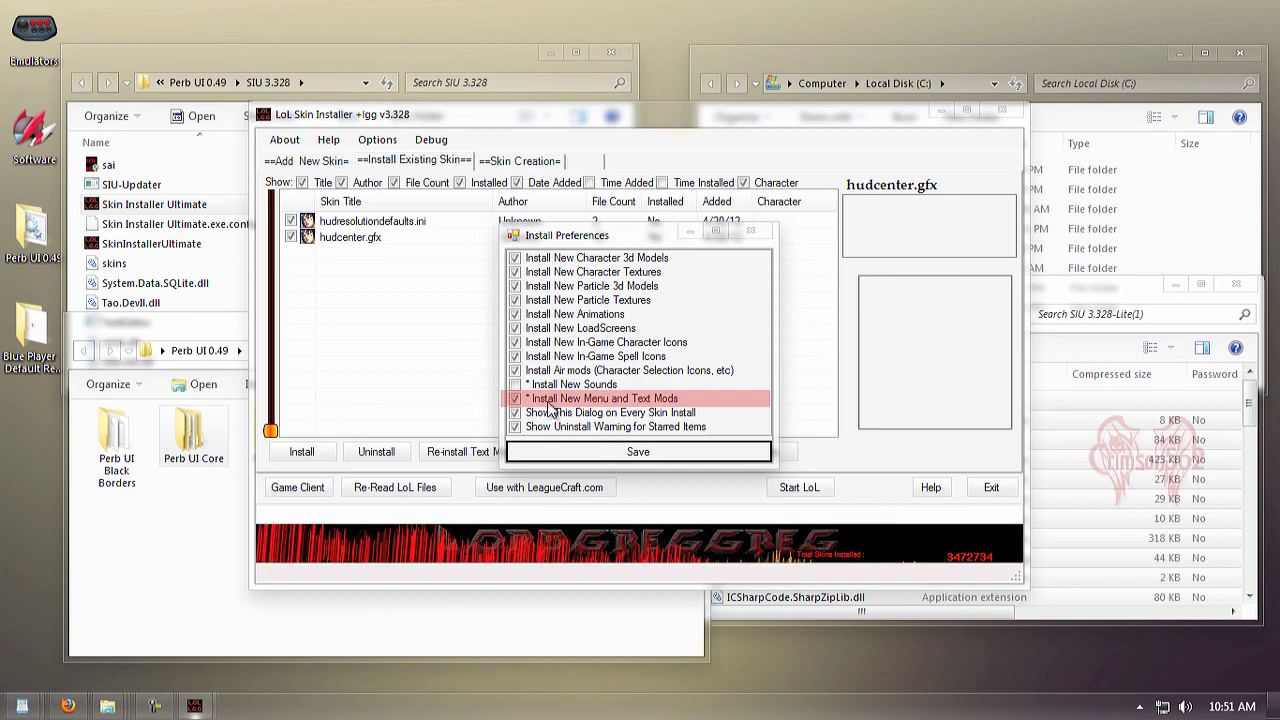
click(590, 455)
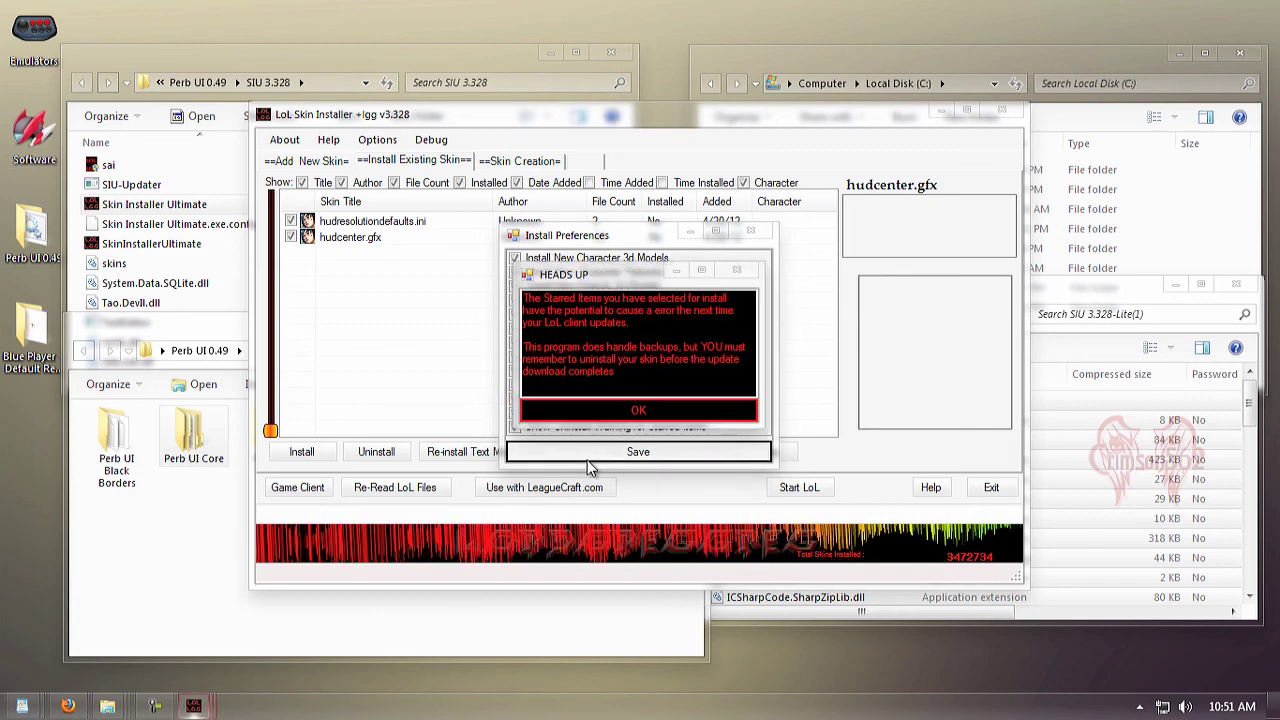
click(590, 410)
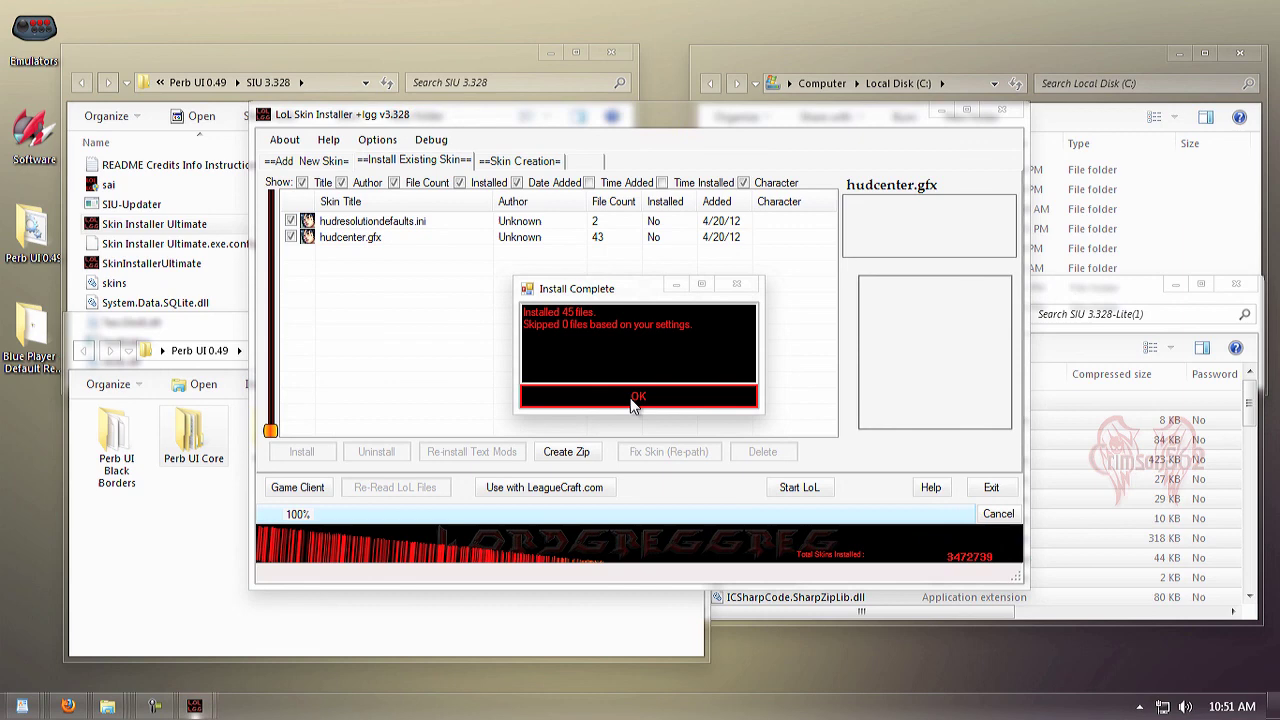
click(633, 401)
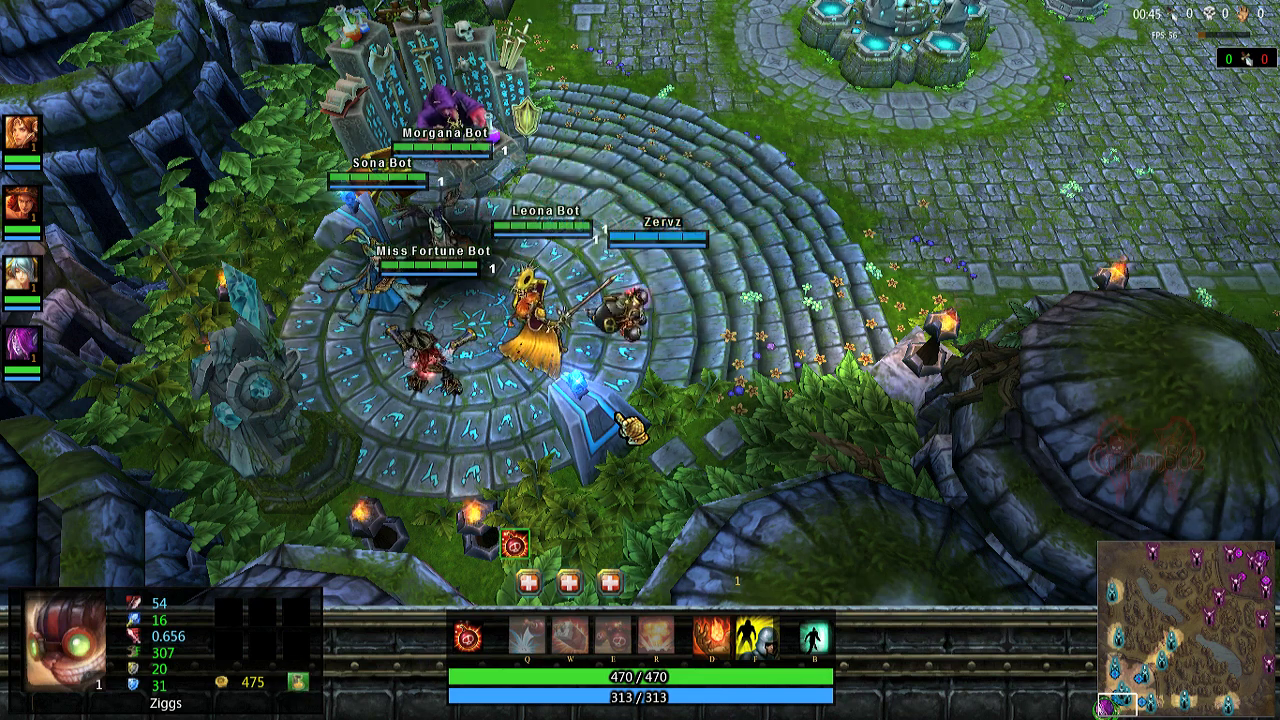
In the League of Legends match, enable Hide Center HUD Wall in the additional options and return to the game
key(Escape)
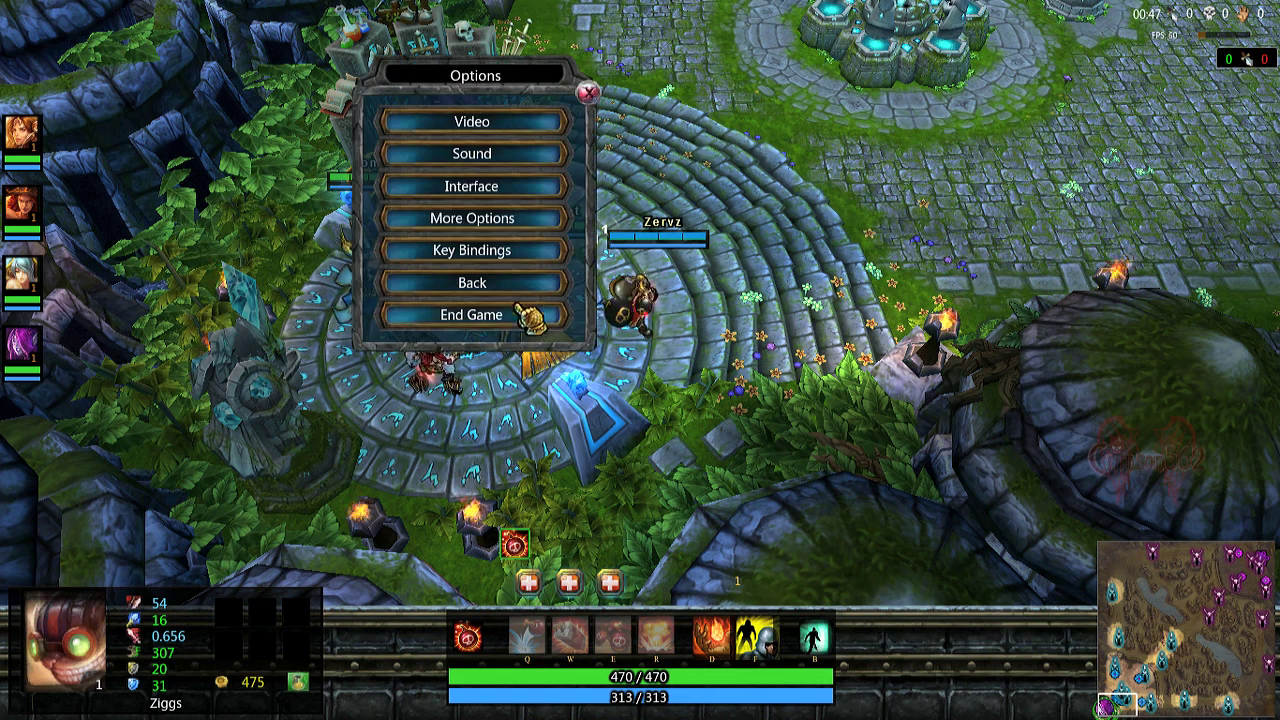
click(470, 228)
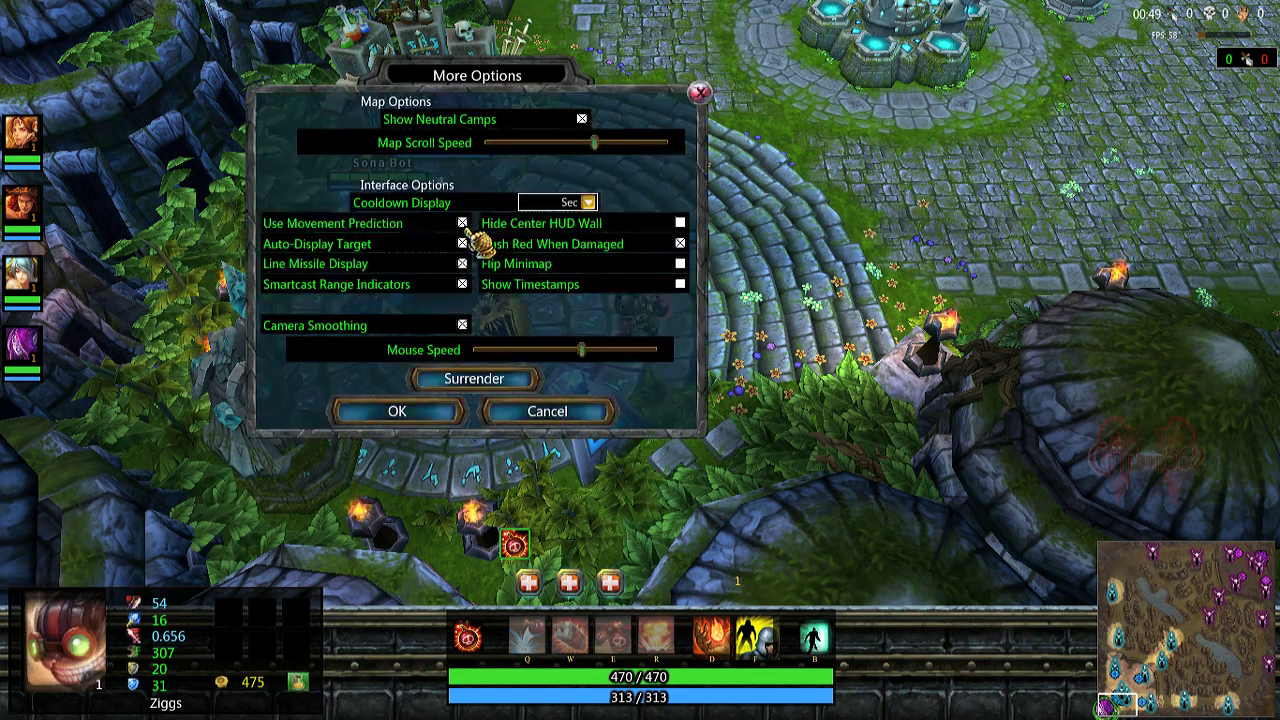
click(680, 223)
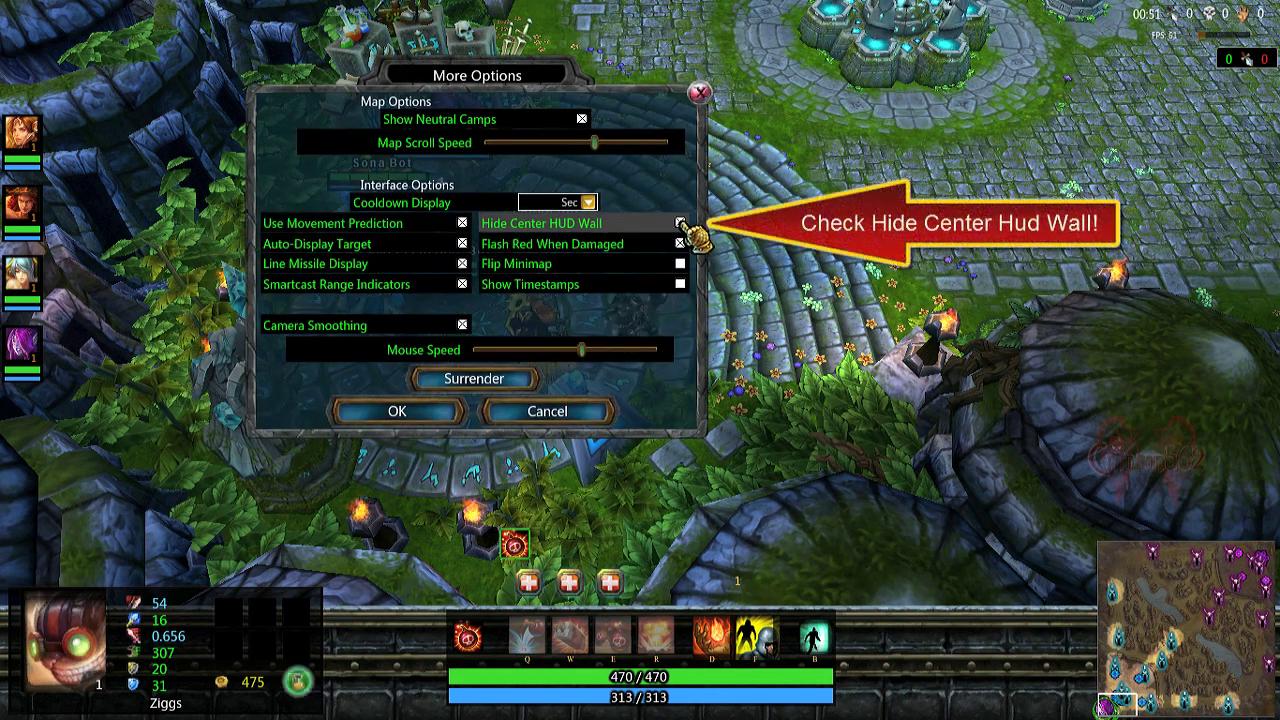
click(372, 413)
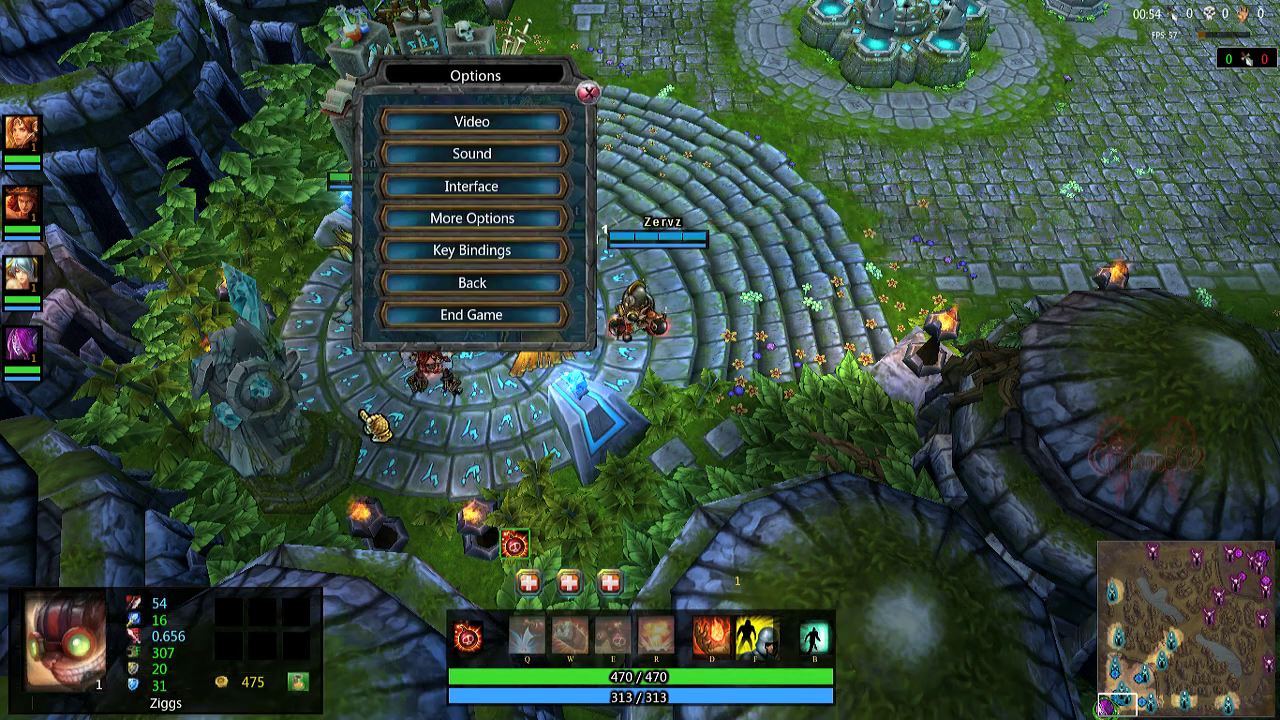
key(Escape)
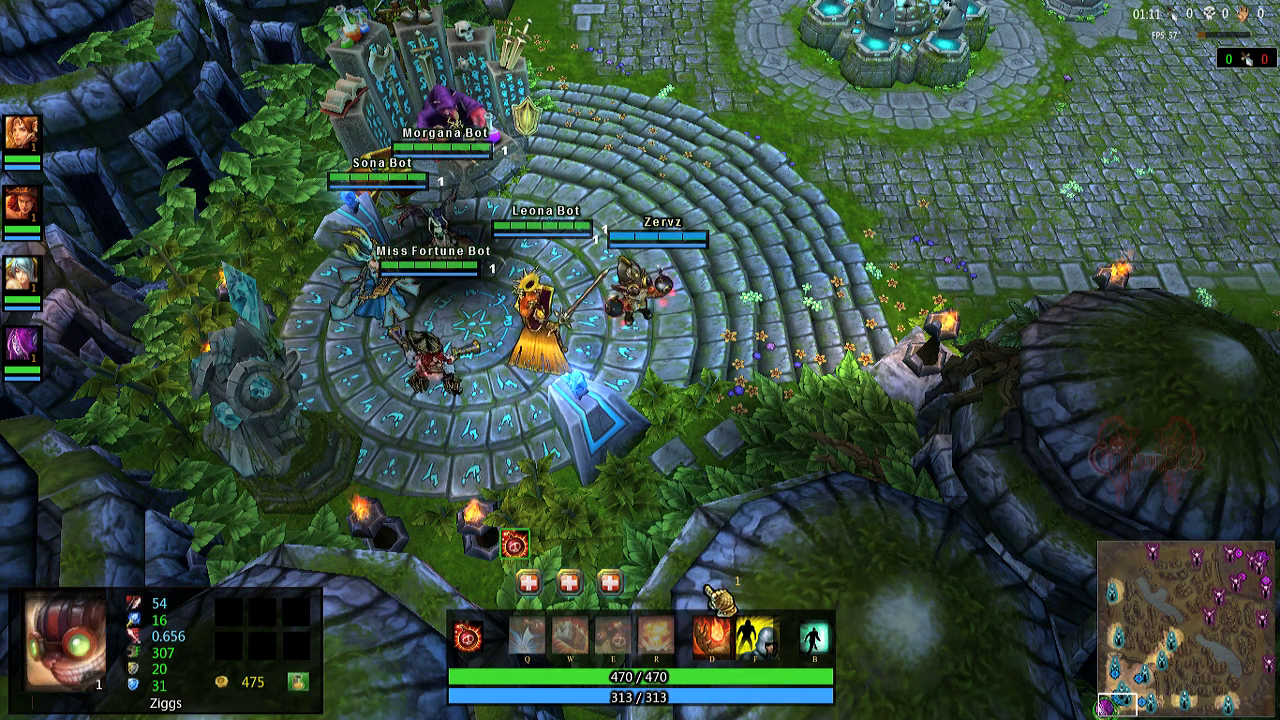
Level up the champion's Q ability and place two retreat pings on the minimap
click(528, 582)
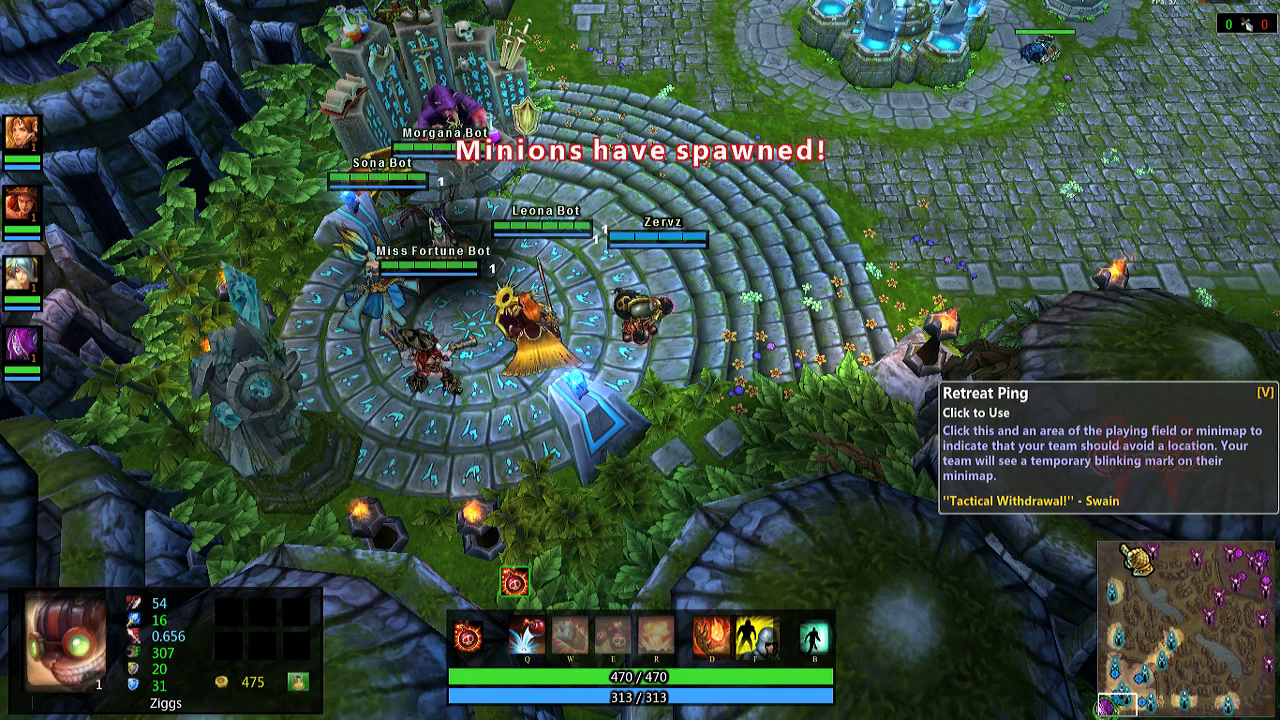
right_click(1178, 622)
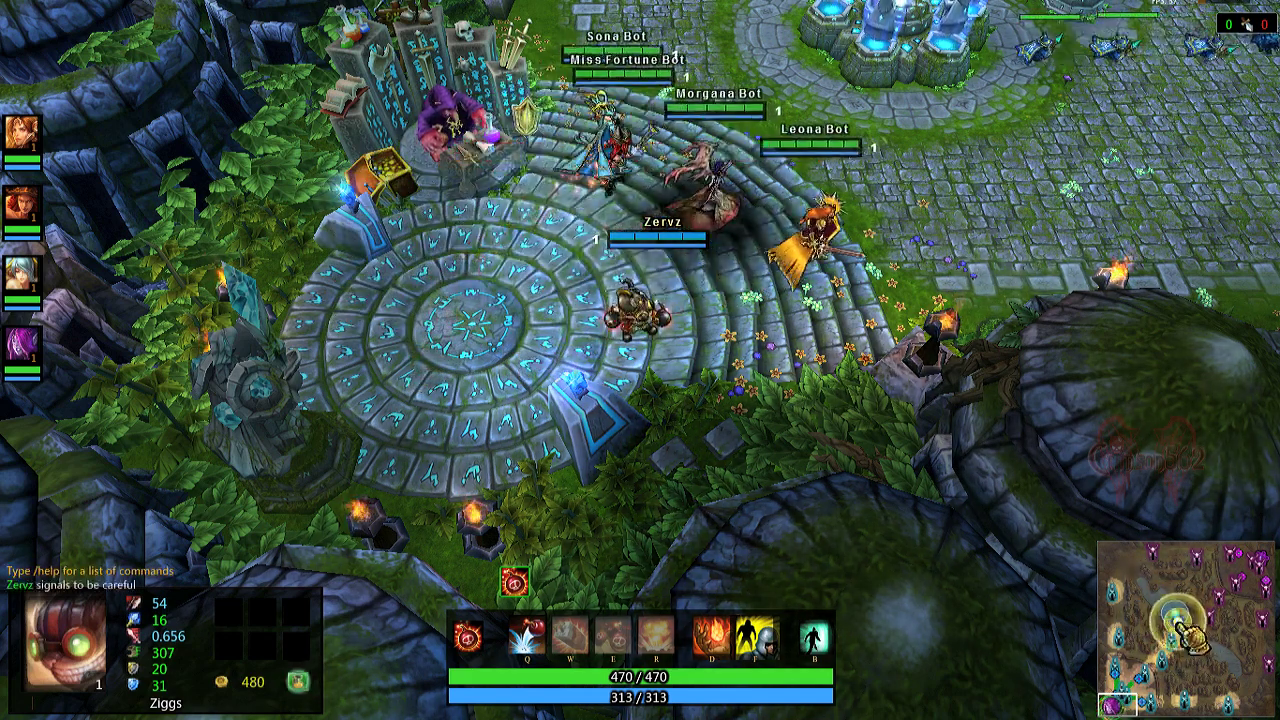
alt+click(1160, 600)
alt+click(1160, 600)
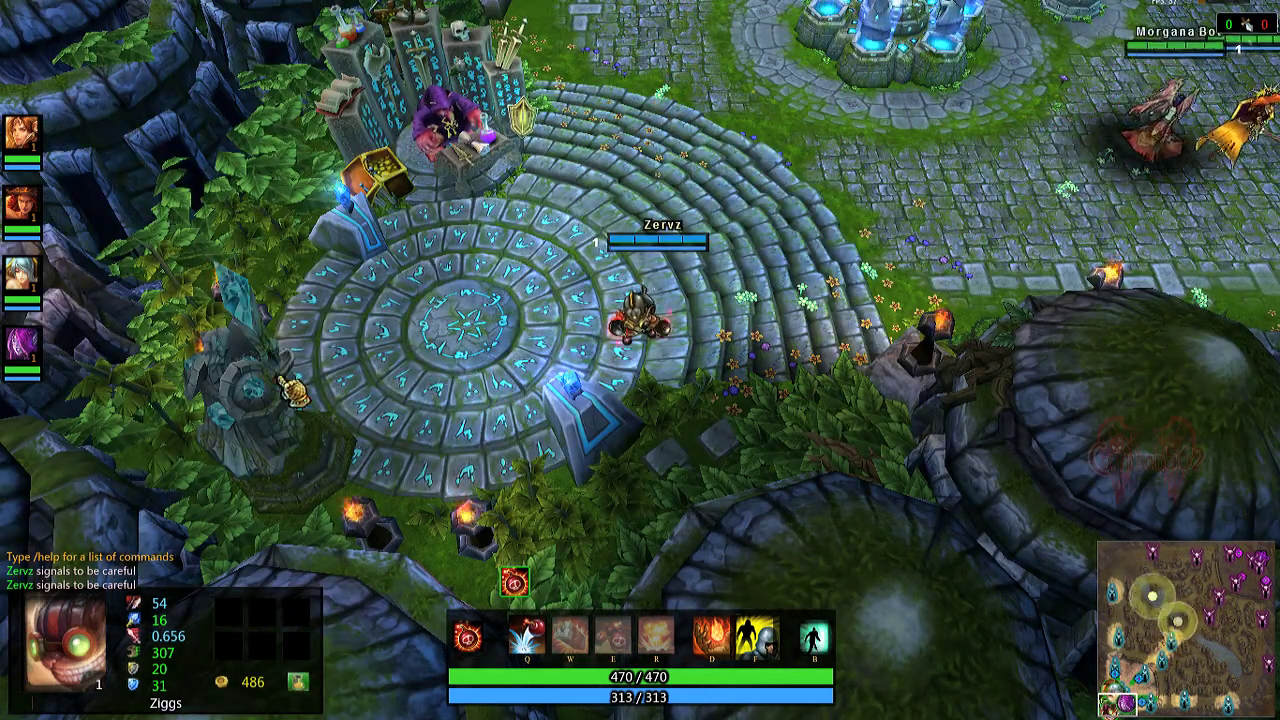
Open the chat box and move it up until it clears the champion stats panel
mouse_move(157, 655)
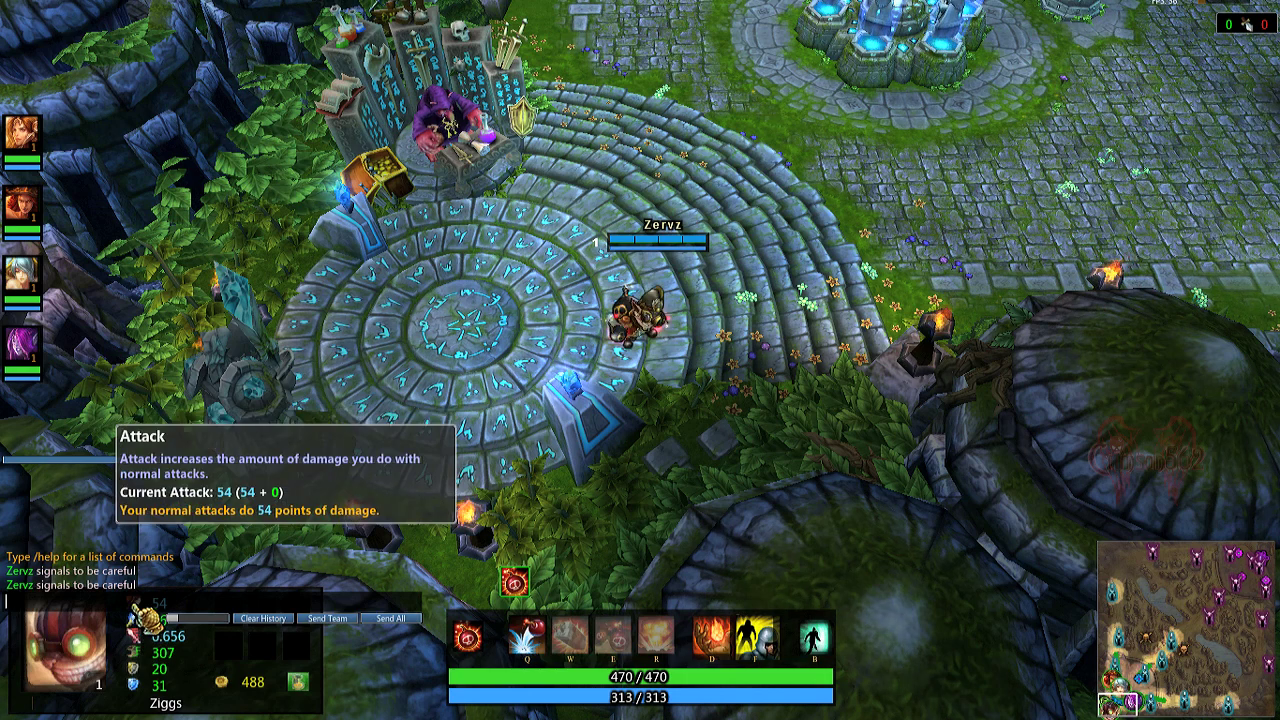
drag(124, 475, 124, 436)
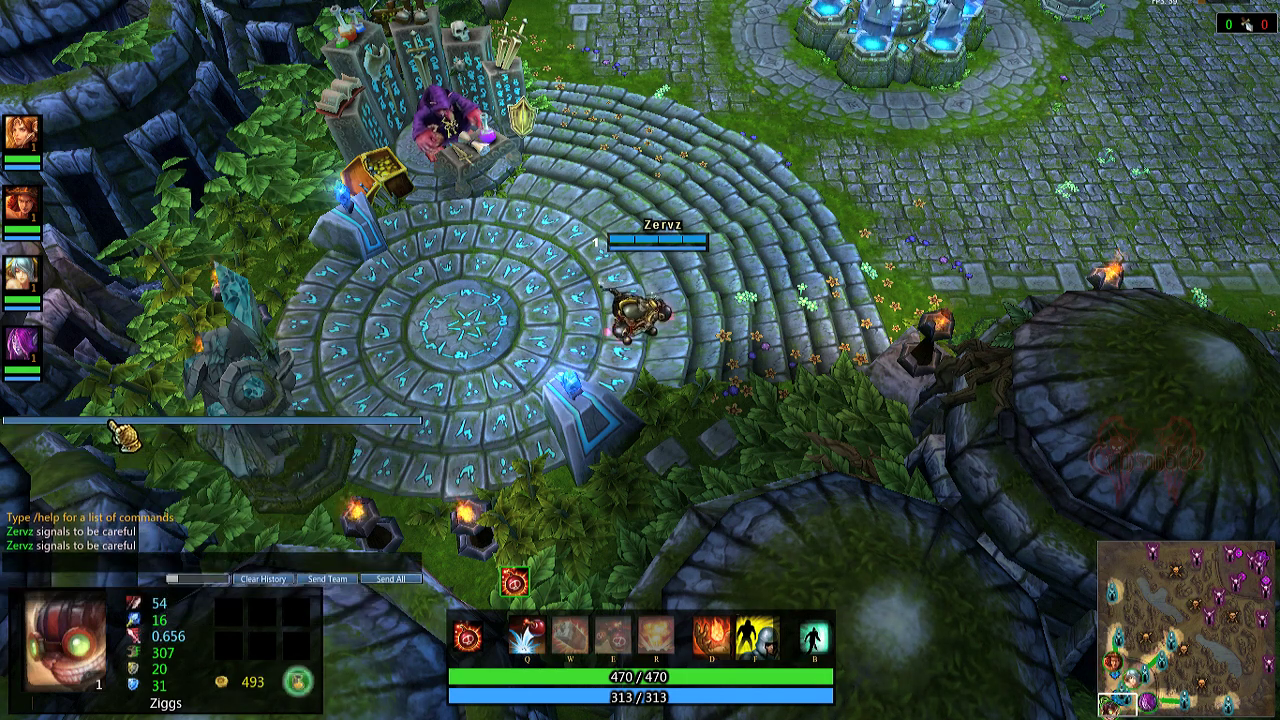
drag(124, 436, 121, 432)
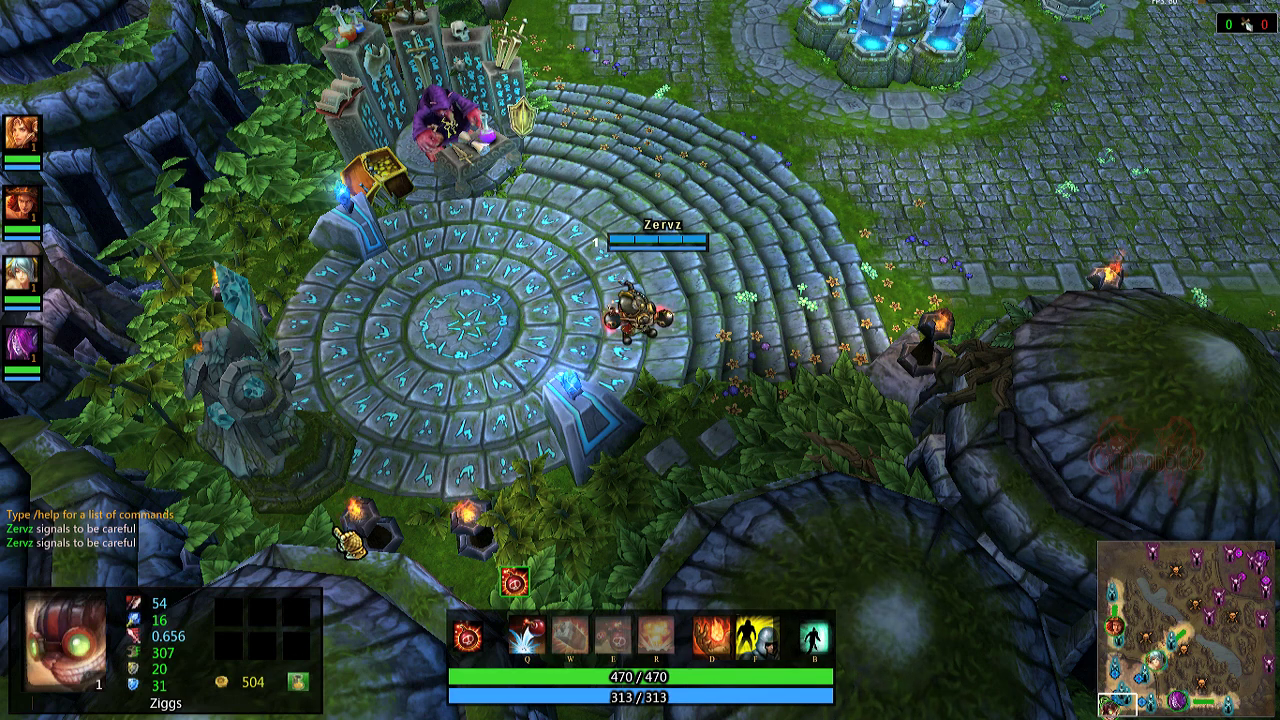
Buy Doran's Ring from the item shop's recommended items and close the shop
key(p)
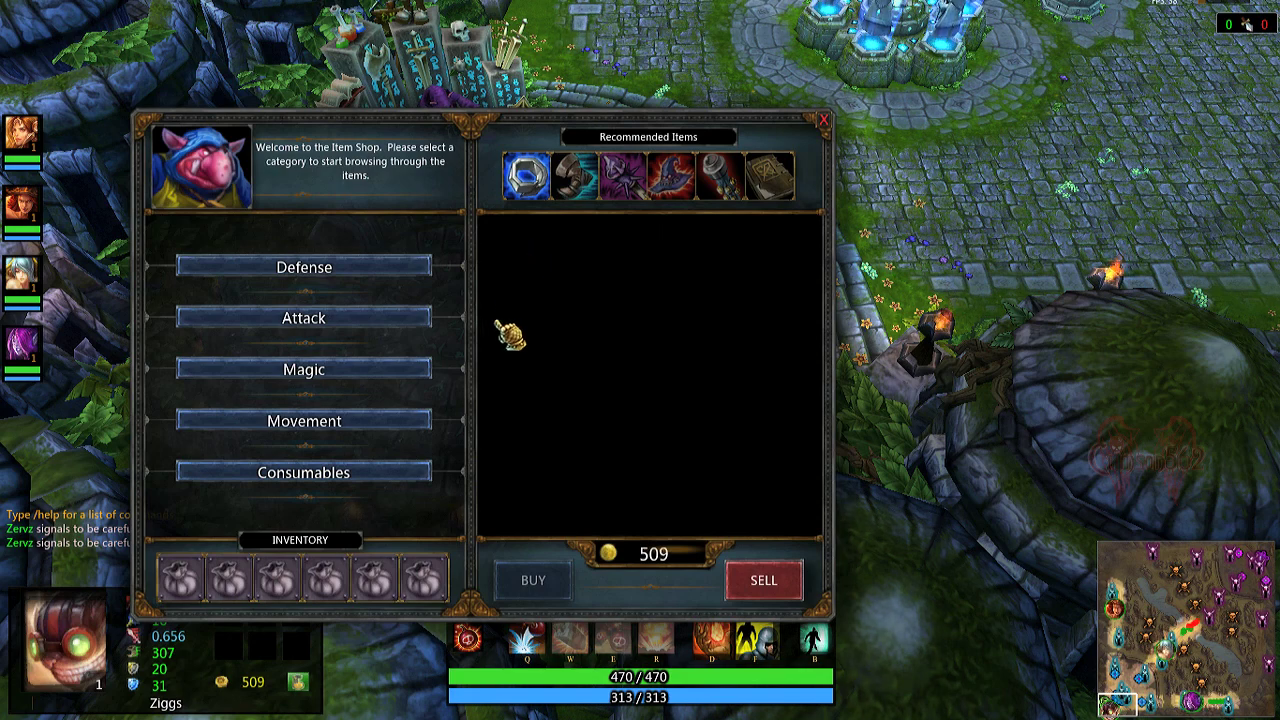
double_click(525, 176)
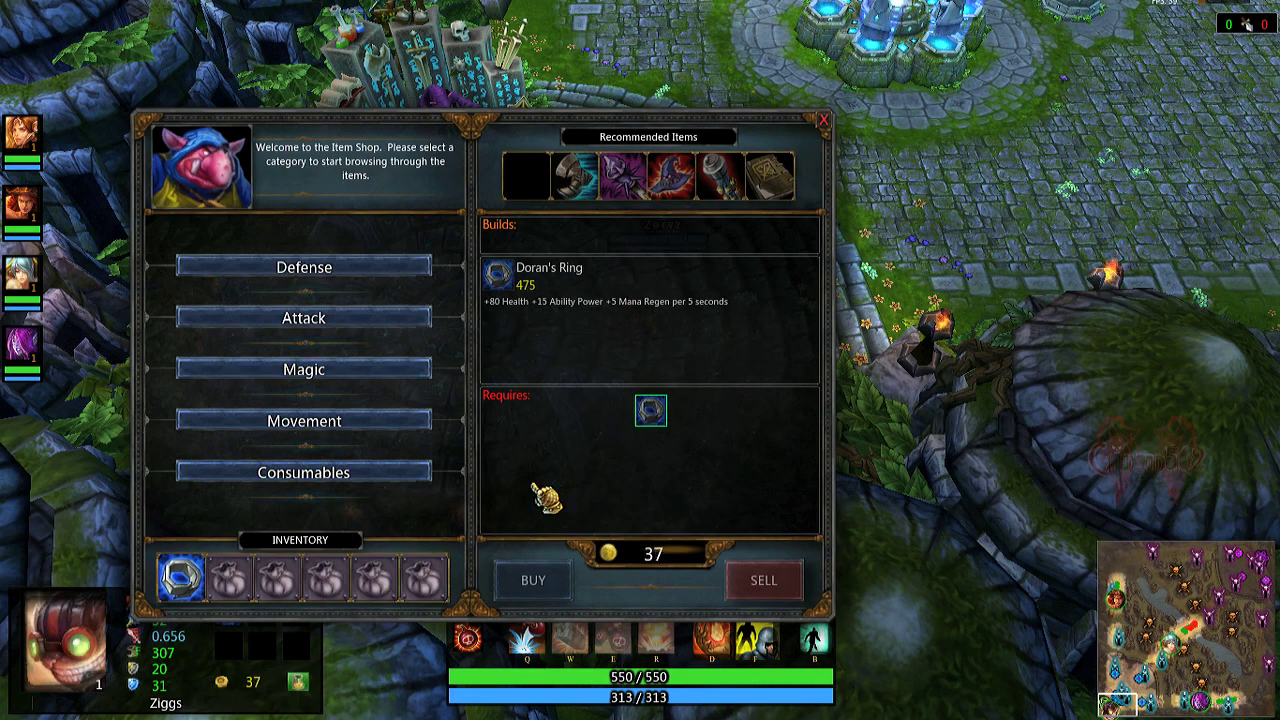
click(818, 118)
Check the scoreboard's champions, summoner spells, items and scores, and return to the match view
key(Tab)
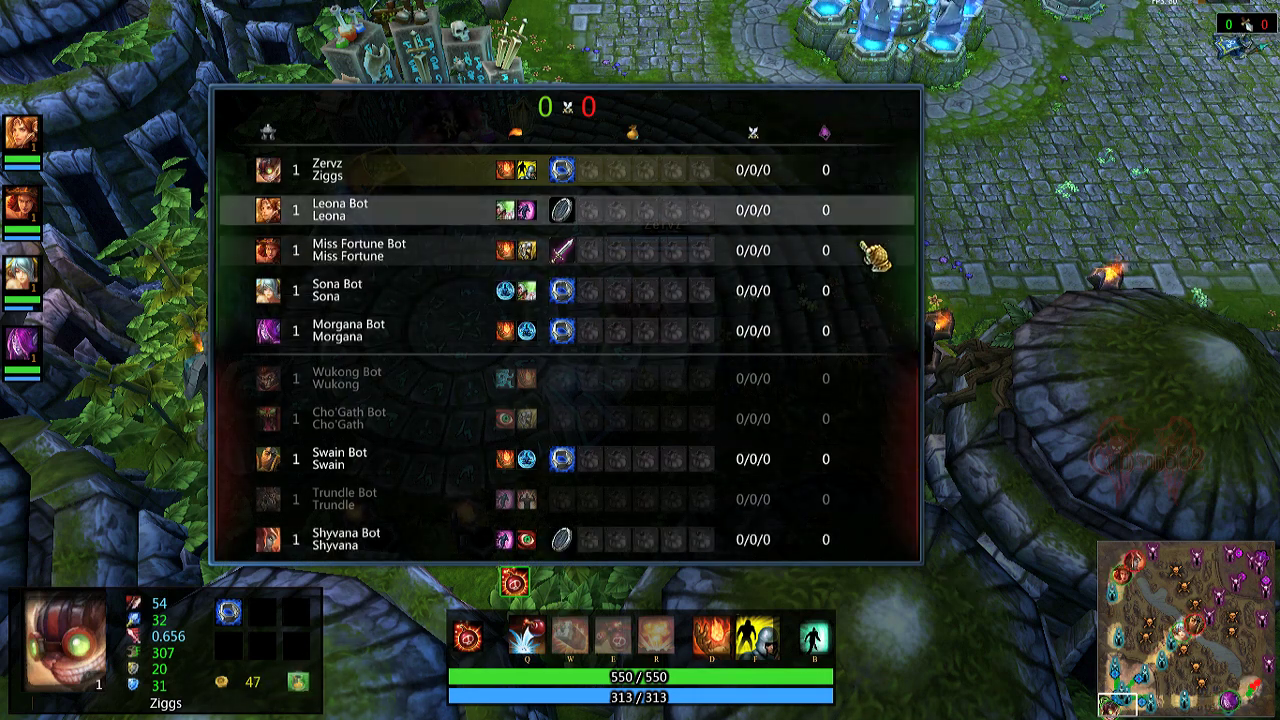
key(Tab)
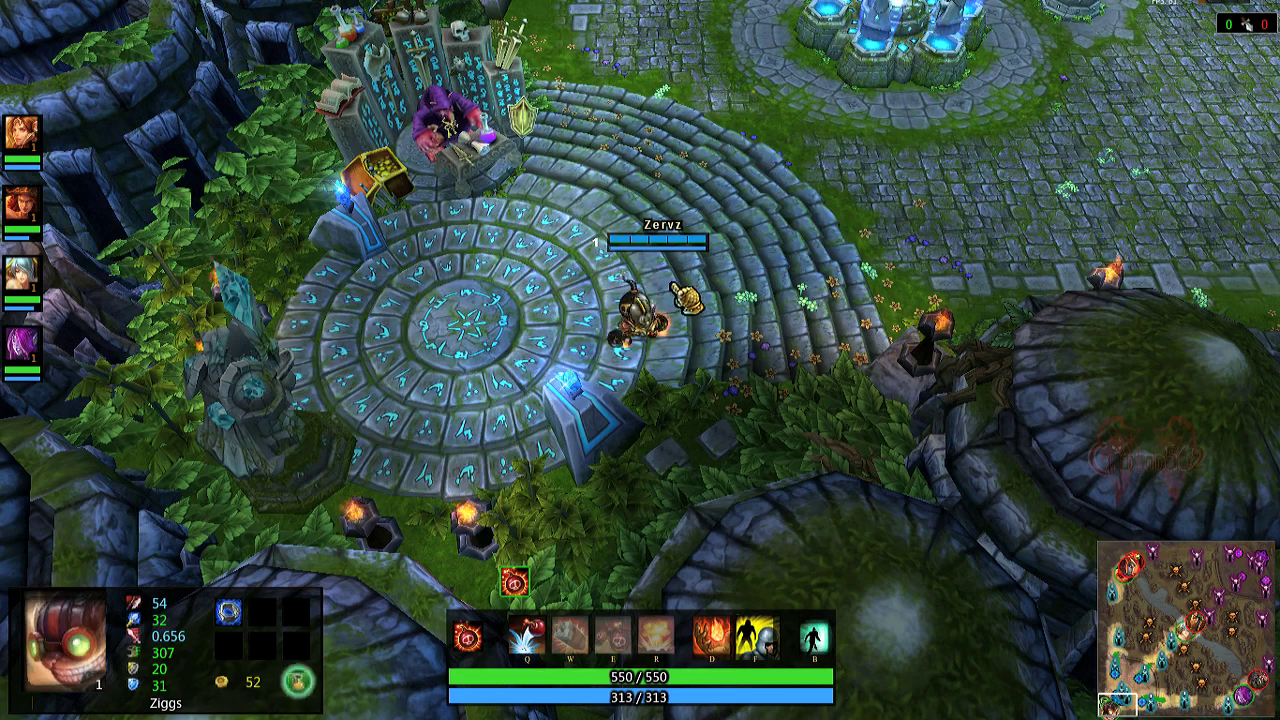
scroll(686, 300, up, 4)
scroll(688, 302, down, 5)
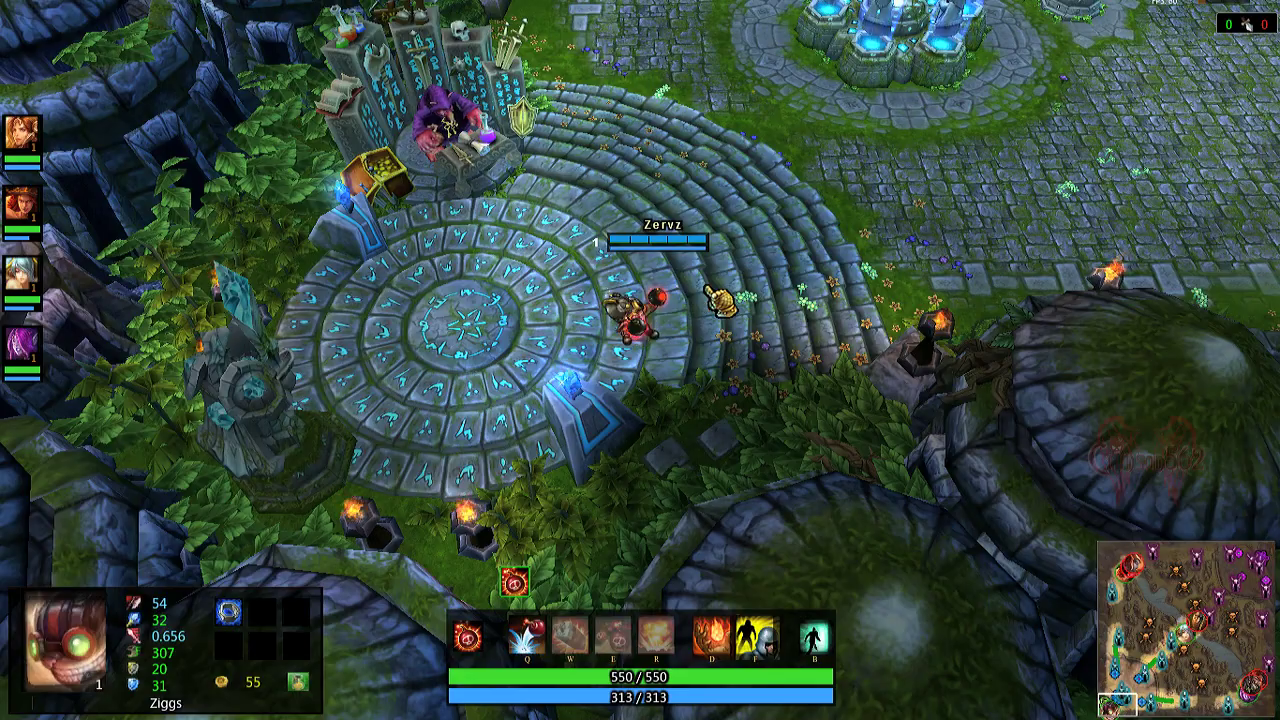
Walk Ziggs out of the fountain, past the nexus and through the base exit into the lower jungle
right_click(766, 300)
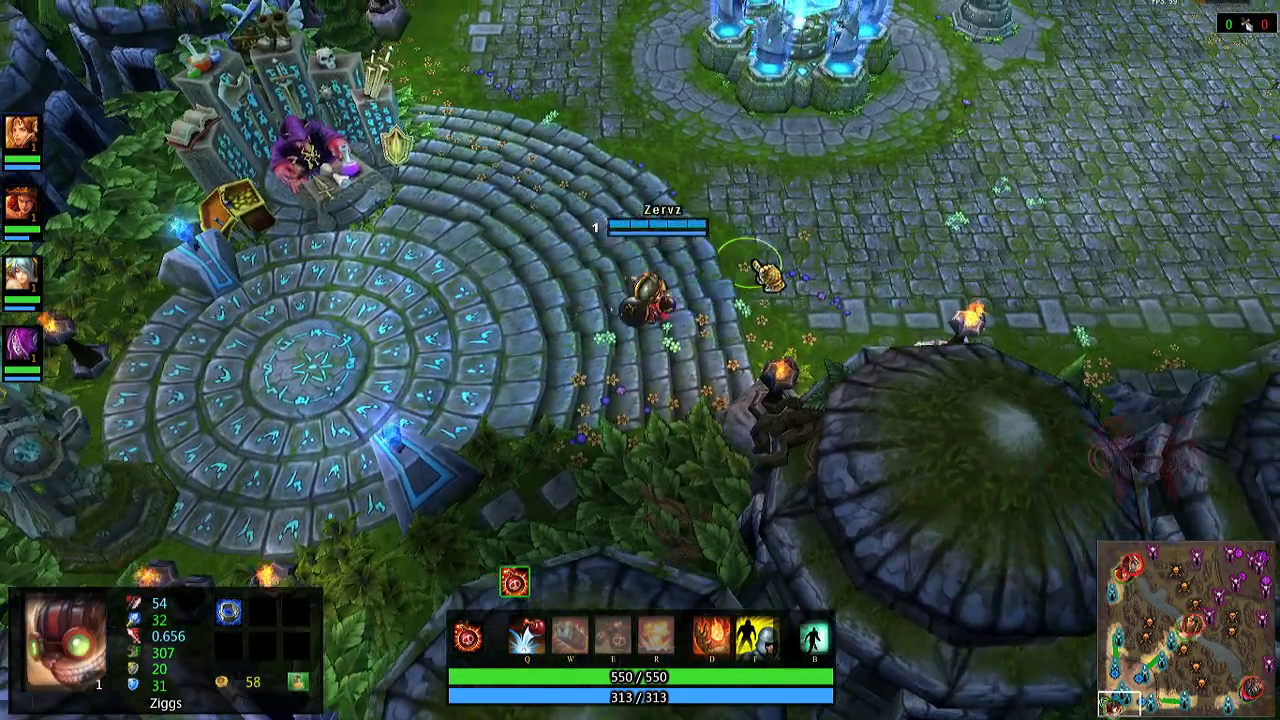
right_click(762, 274)
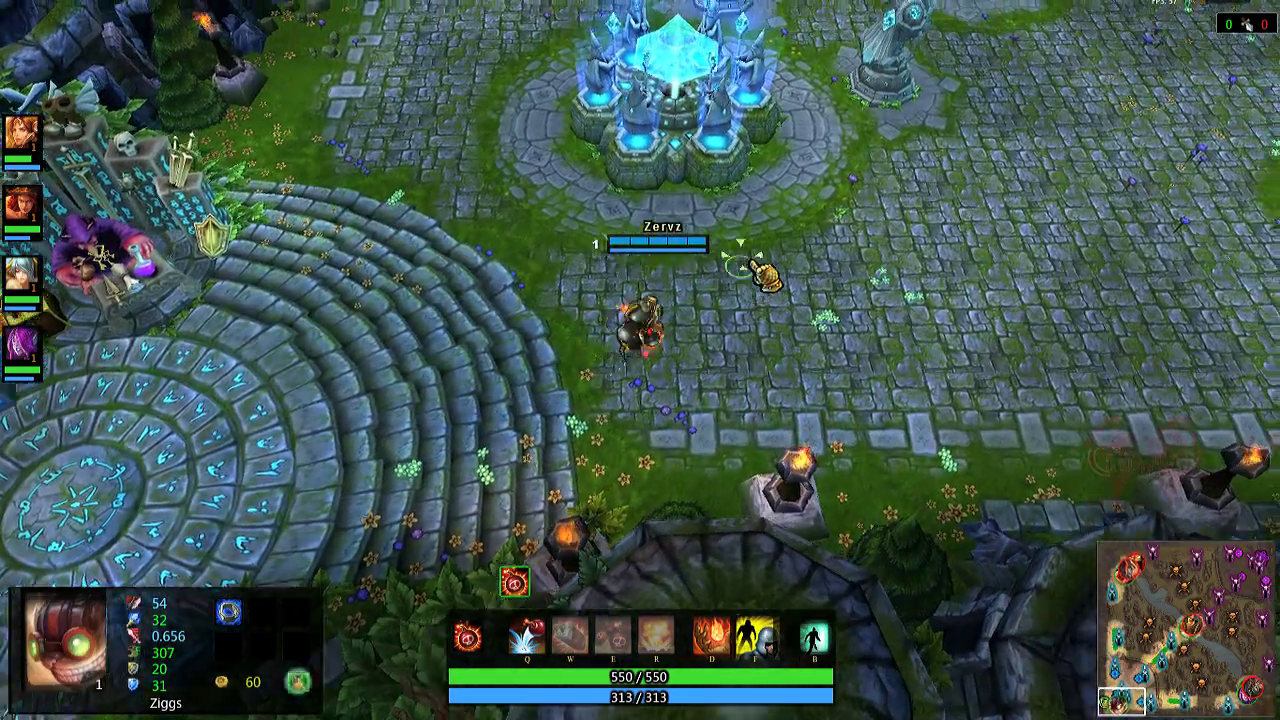
right_click(762, 274)
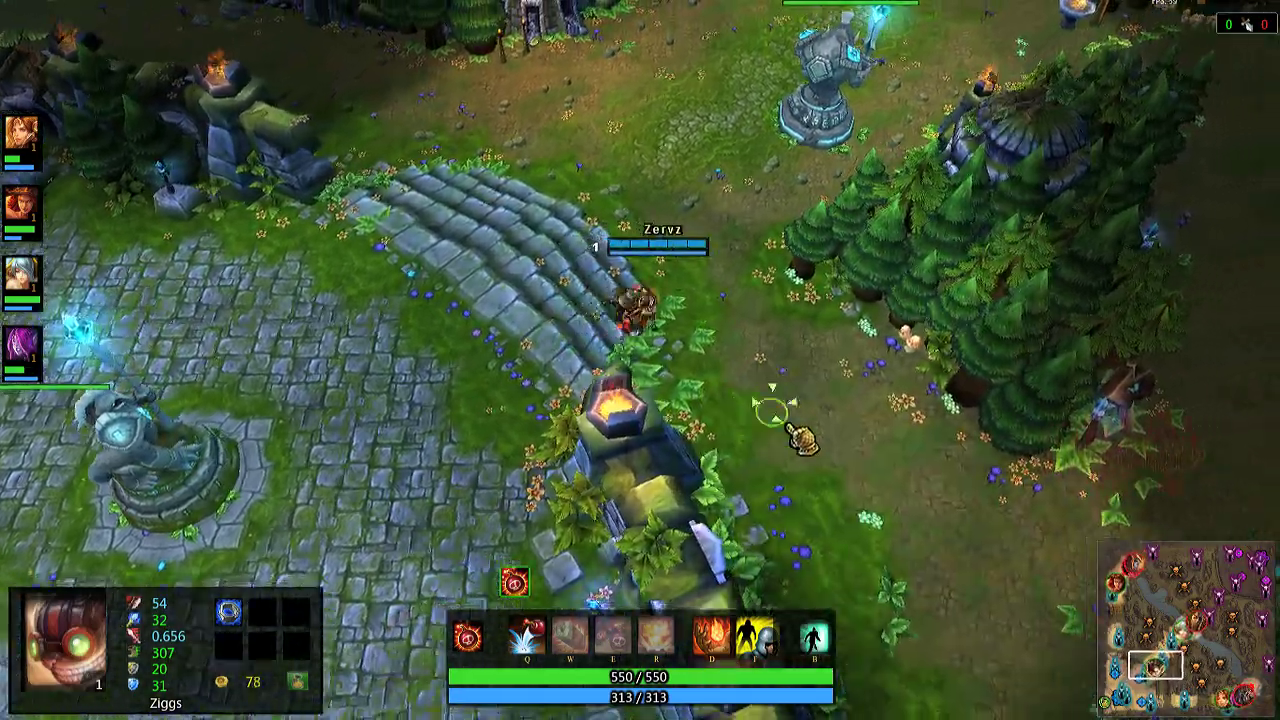
right_click(798, 450)
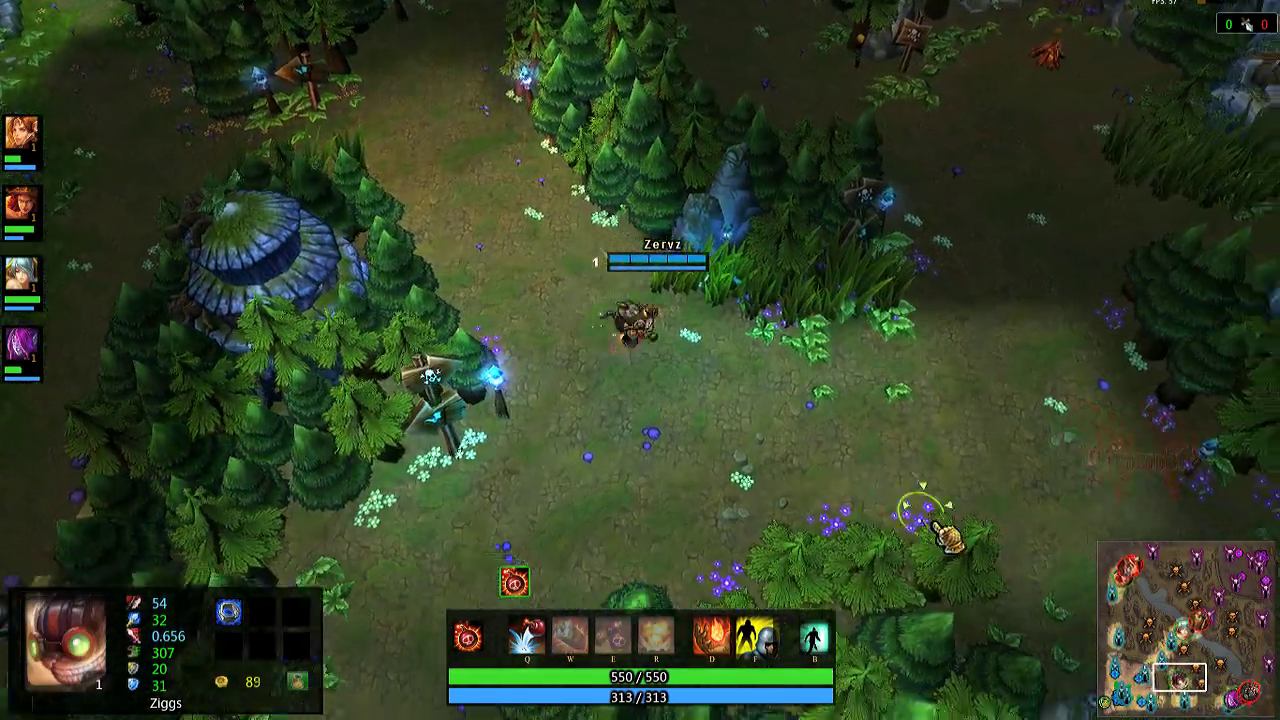
right_click(918, 500)
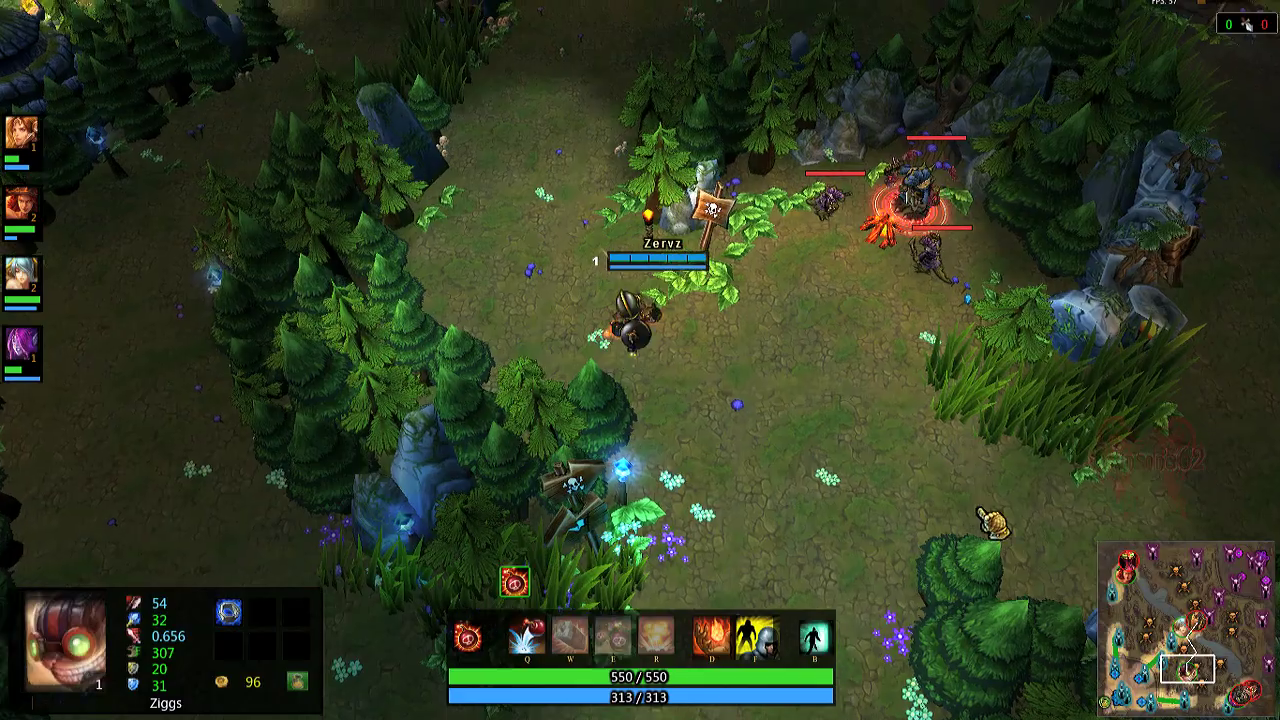
Lead Ziggs from the jungle camps along the river to the allied minions in the middle lane
right_click(557, 286)
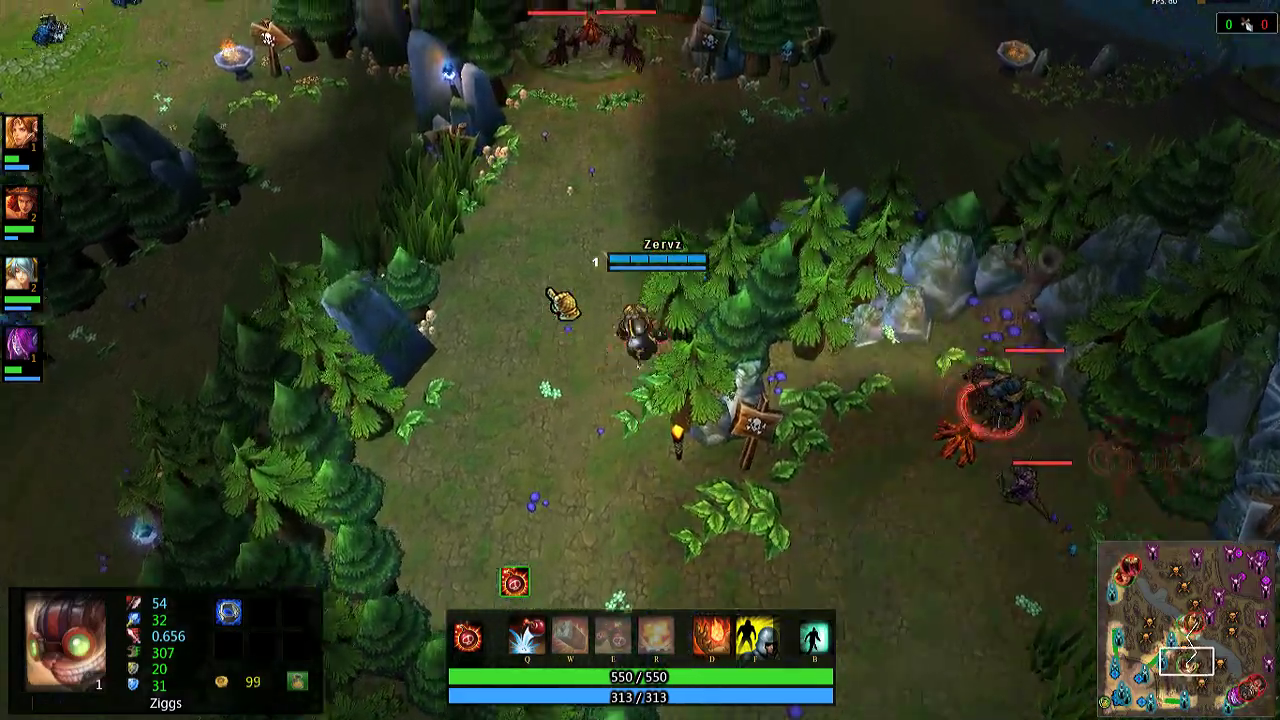
right_click(560, 294)
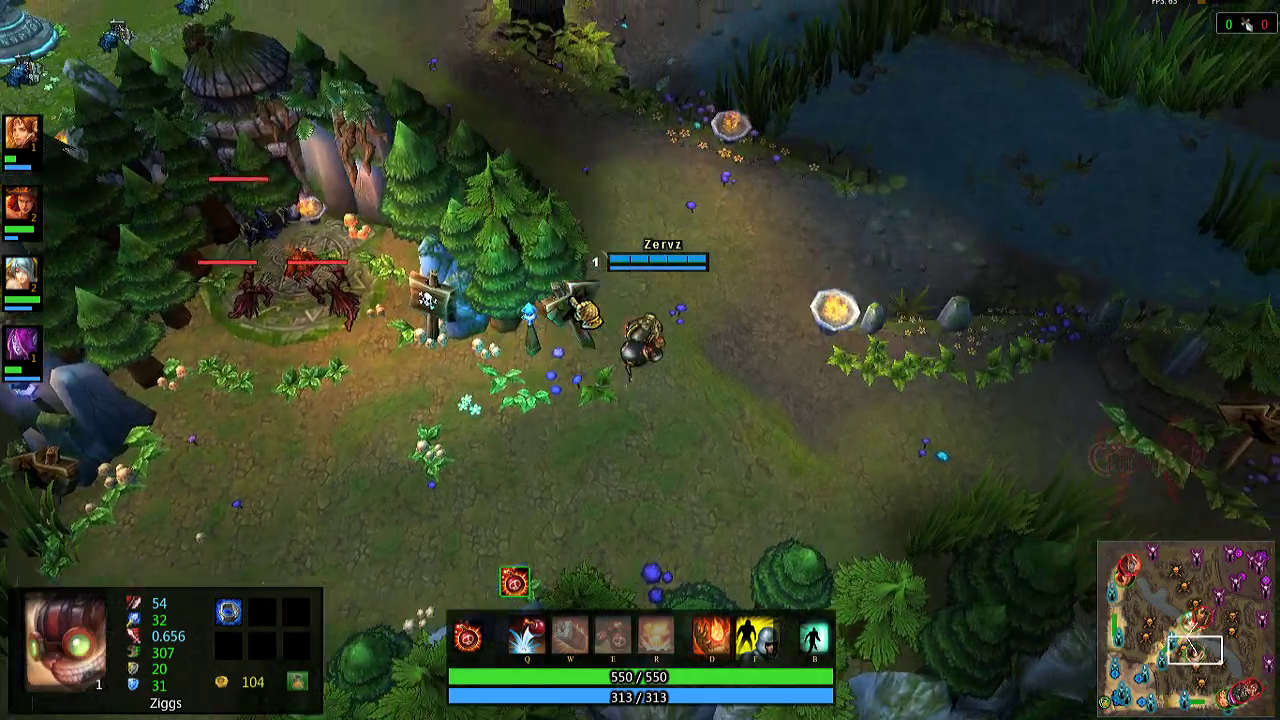
right_click(608, 271)
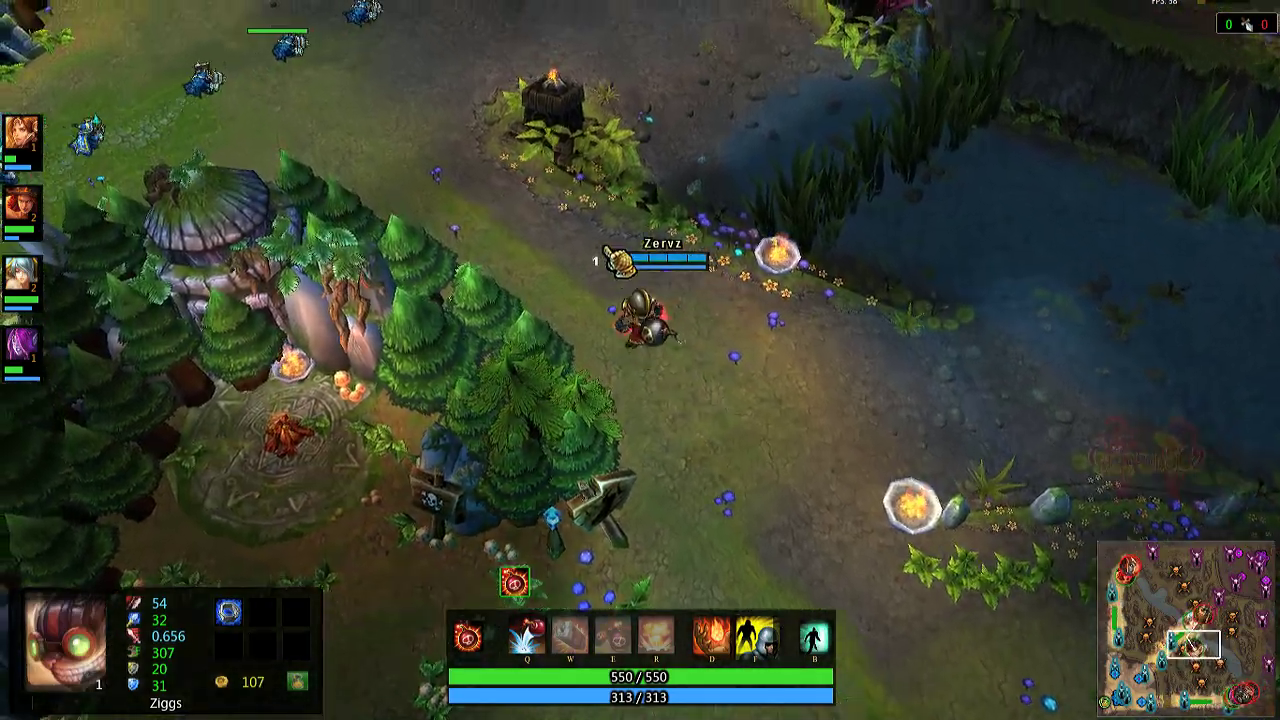
right_click(614, 262)
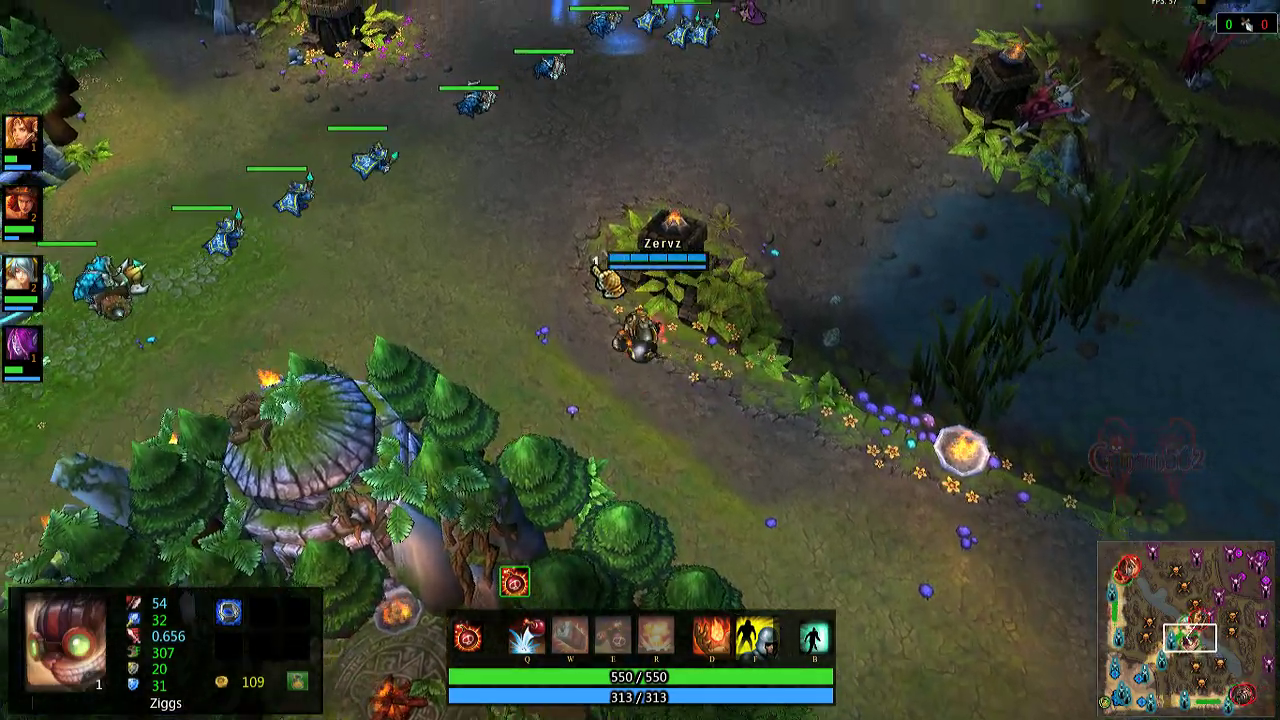
right_click(596, 262)
mouse_move(778, 703)
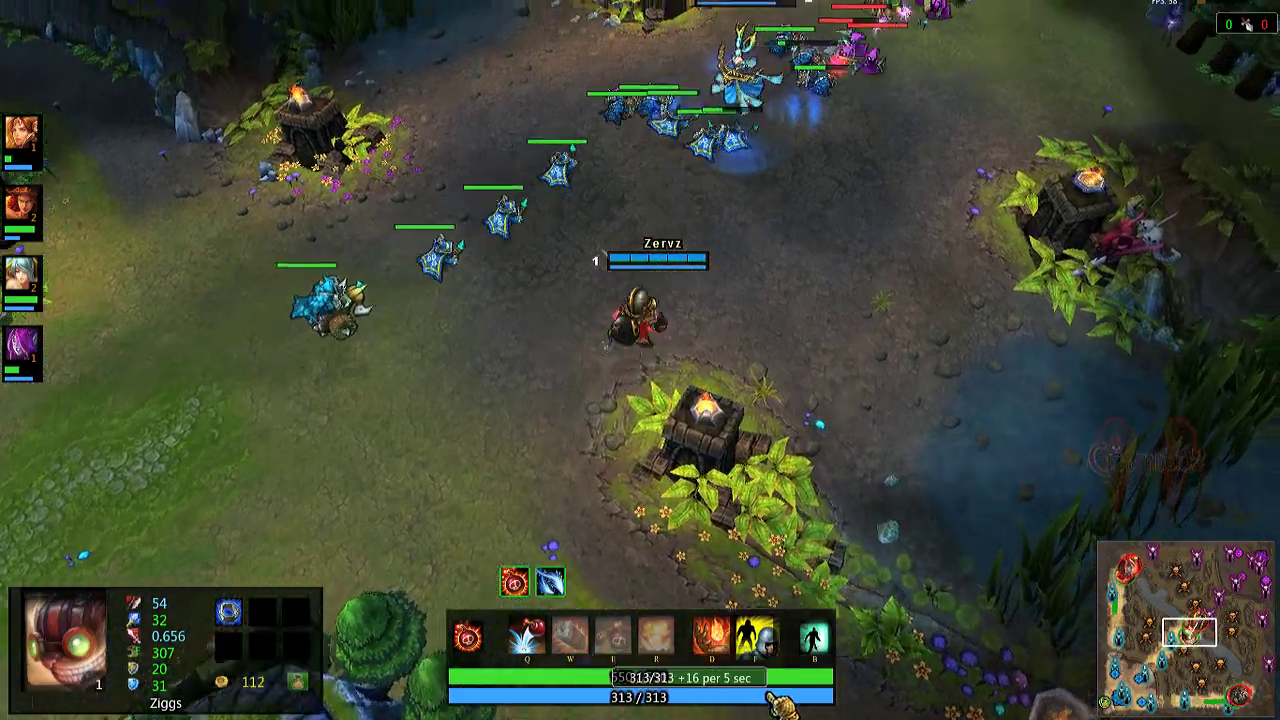
Advance up the middle lane, cast Ziggs's Q ability at the enemy minions and retreat toward the river
right_click(737, 363)
right_click(757, 143)
key(a)
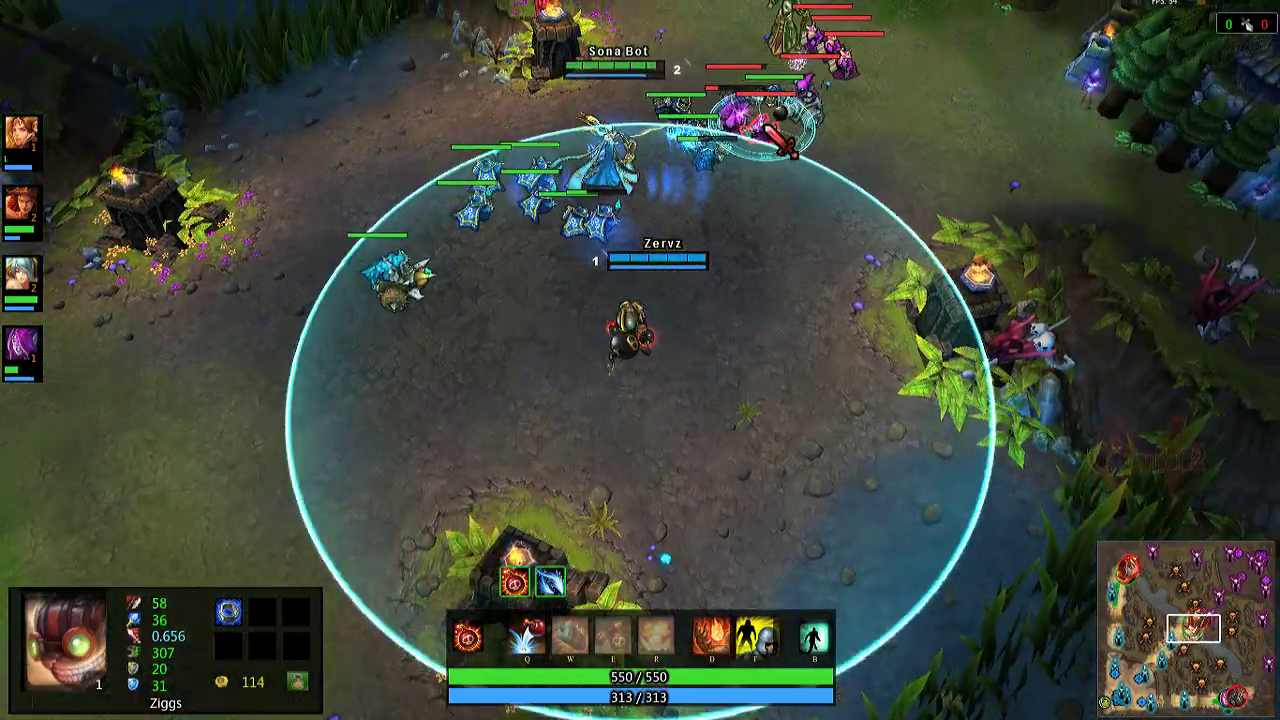
key(q)
right_click(609, 420)
right_click(710, 428)
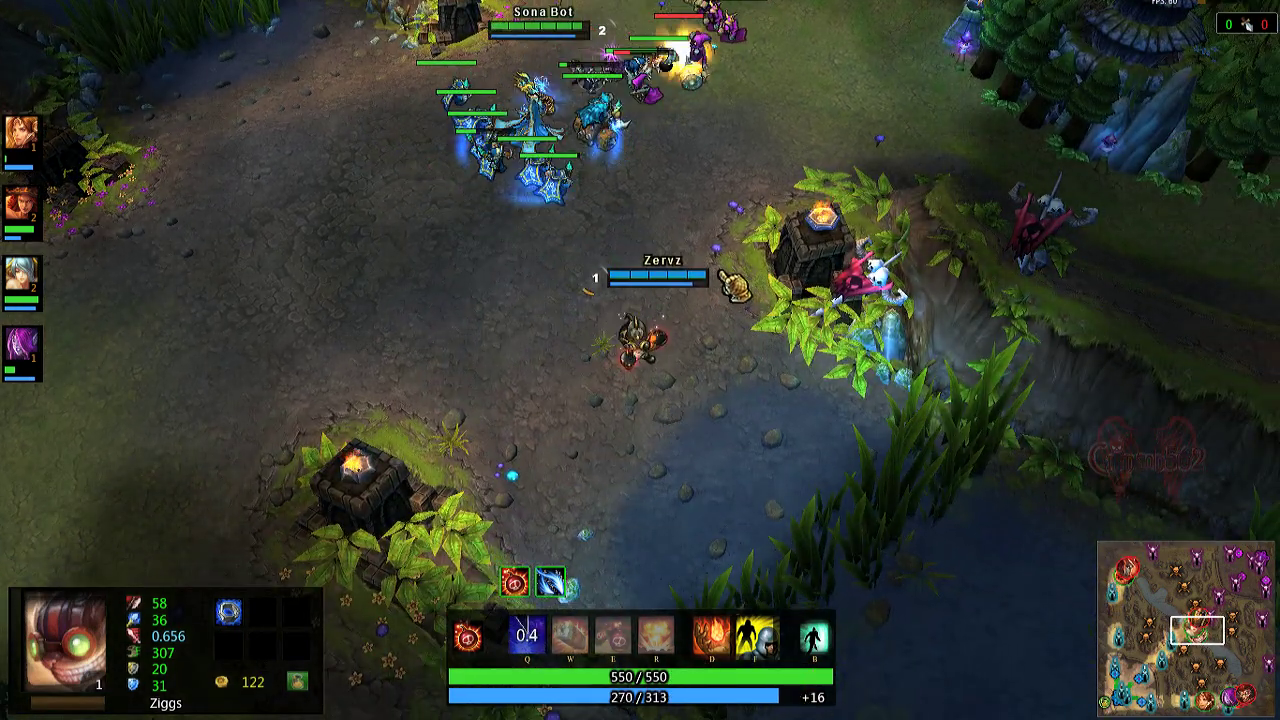
Select the allied Sona Bot and inspect the buff descriptions under its target frame
key(F4)
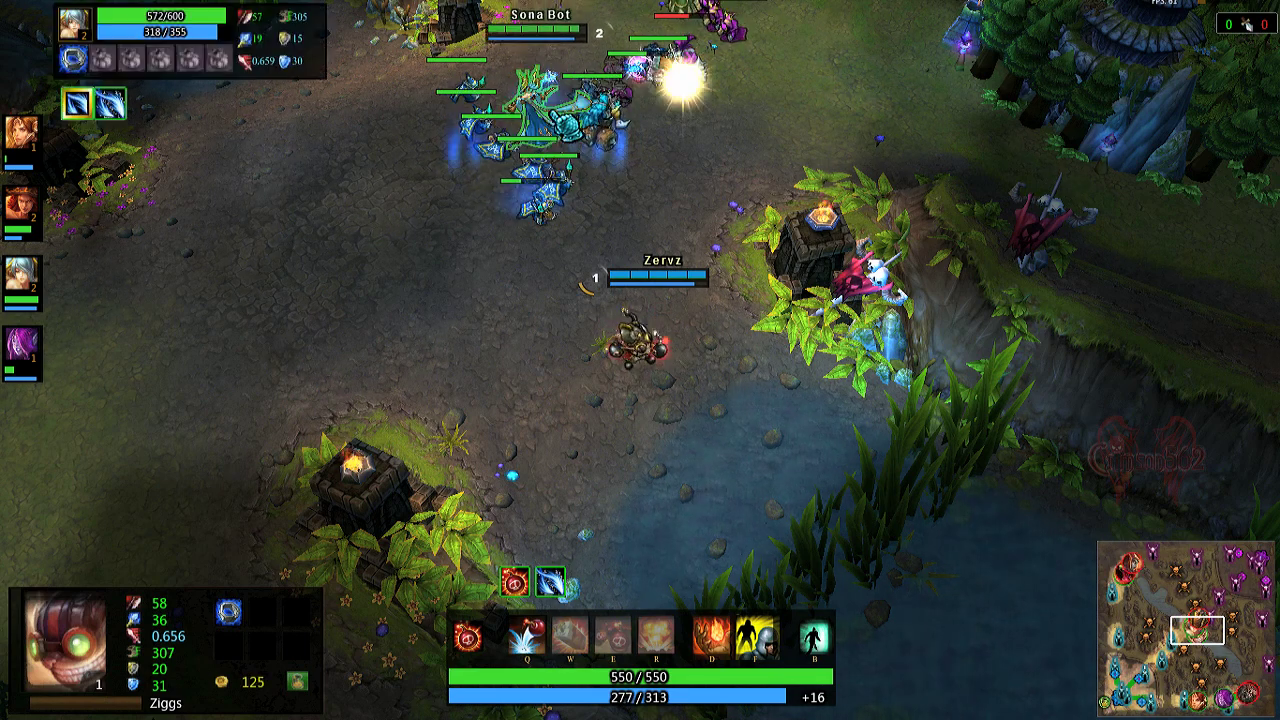
mouse_move(89, 114)
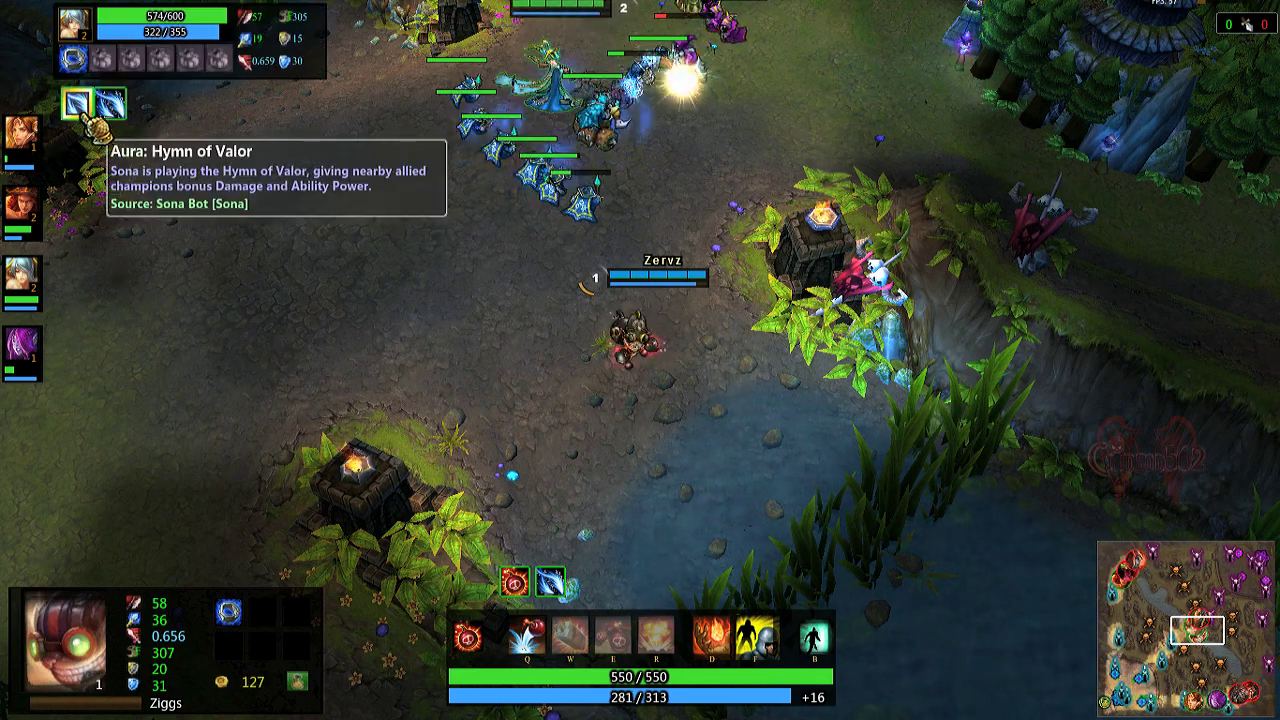
mouse_move(140, 112)
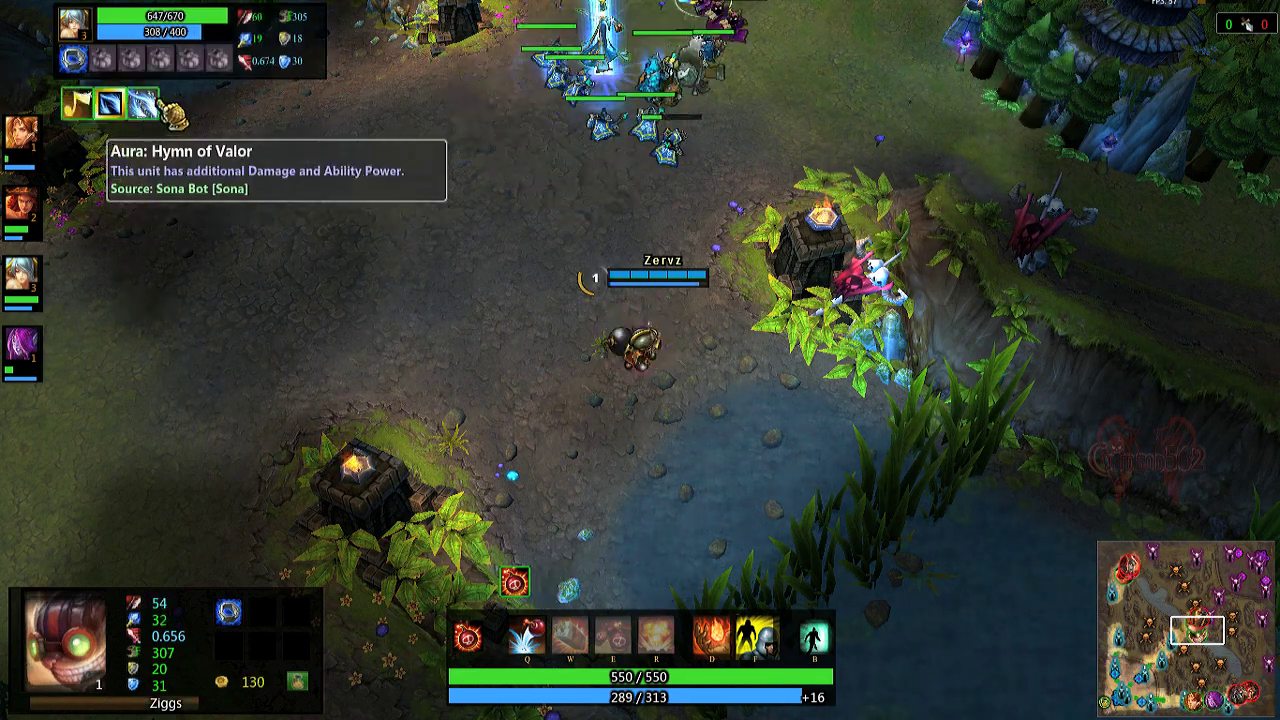